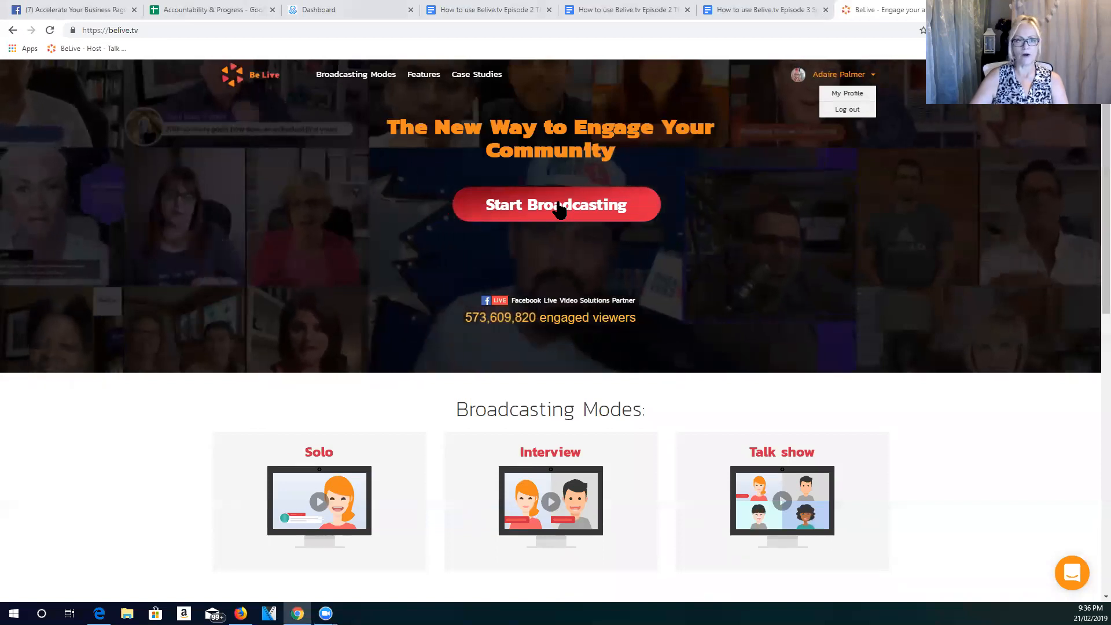
- Examine the available broadcasting modes, then look over the homepage's features and case studies
{"action": "left_click", "coordinate": [558, 206]}
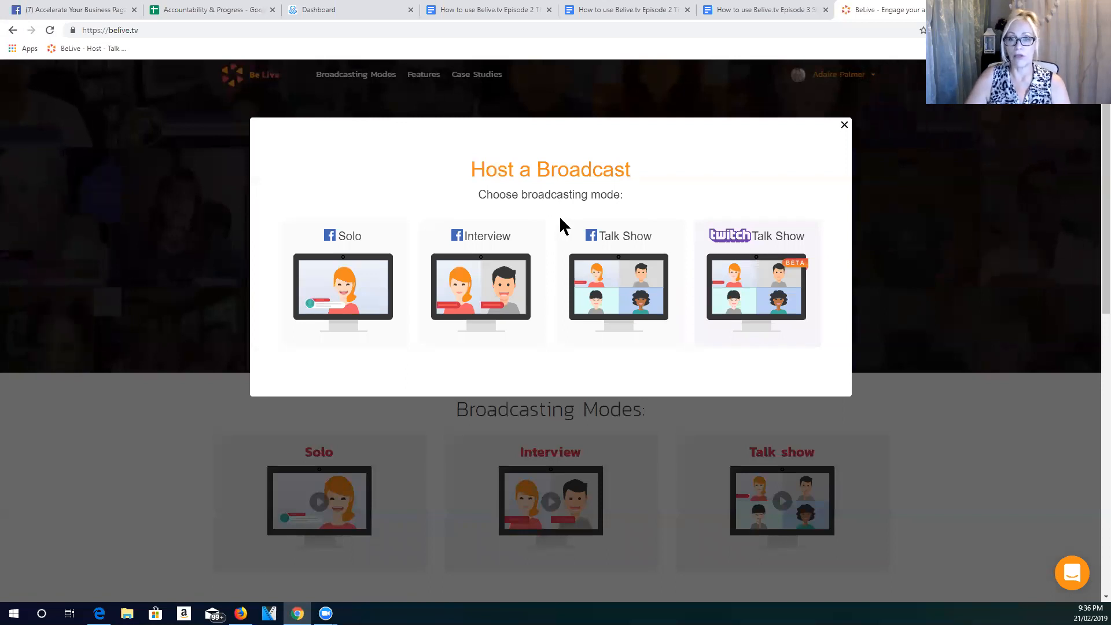
{"action": "mouse_move", "coordinate": [571, 252]}
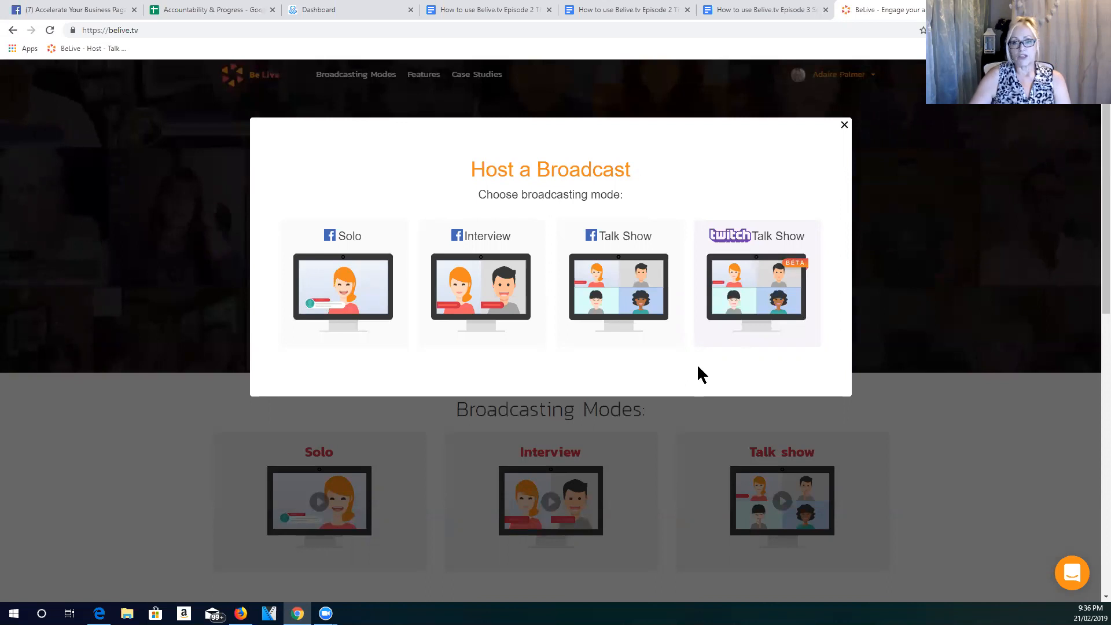
{"action": "mouse_move", "coordinate": [619, 288]}
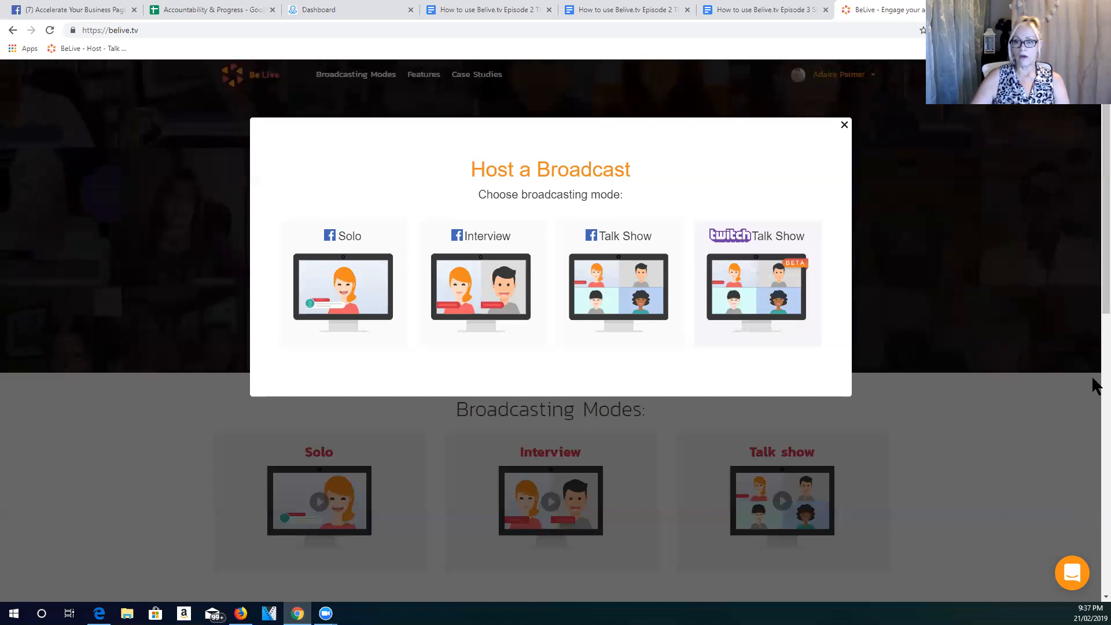
{"action": "left_click", "coordinate": [1095, 237]}
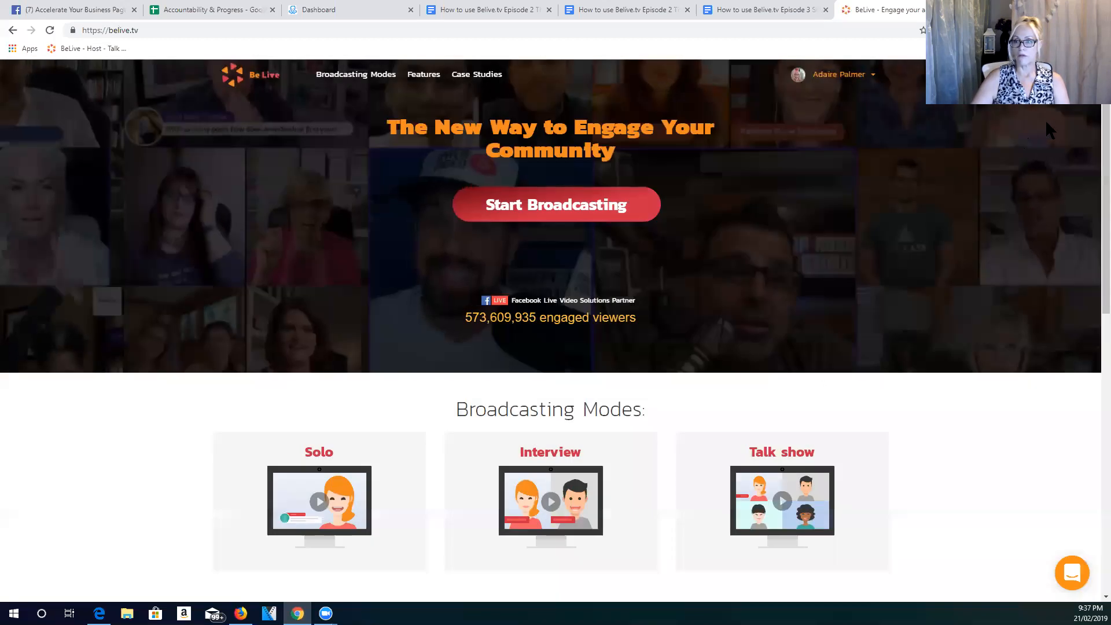
{"action": "scroll", "coordinate": [1095, 237], "scroll_direction": "down", "scroll_amount": 5}
{"action": "scroll", "coordinate": [1095, 237], "scroll_direction": "down", "scroll_amount": 6}
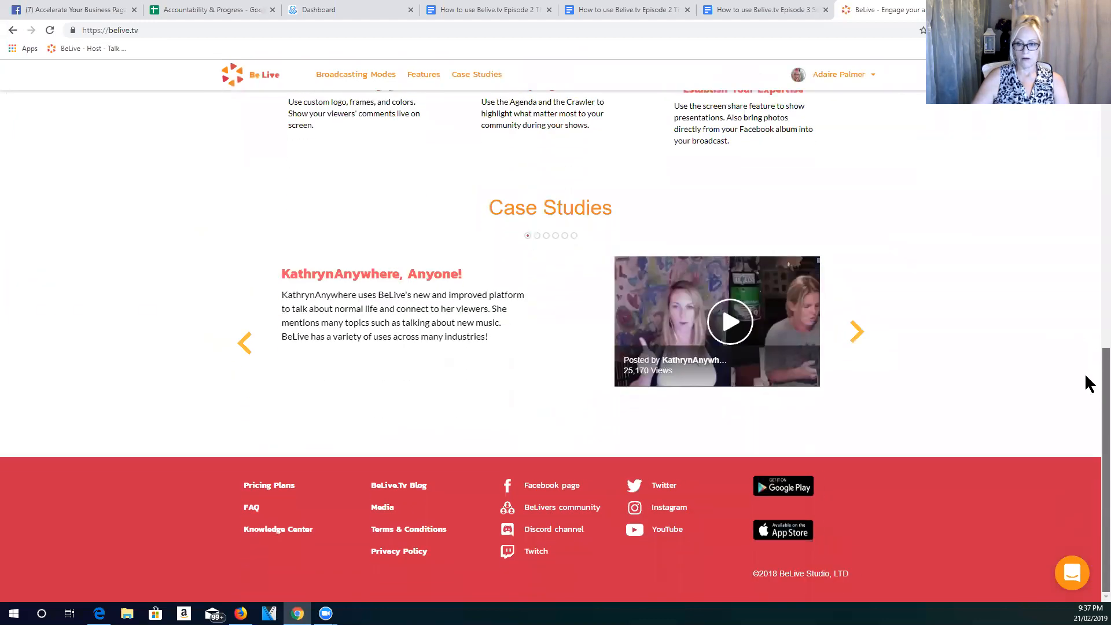
{"action": "scroll", "coordinate": [1086, 370], "scroll_direction": "up", "scroll_amount": 4}
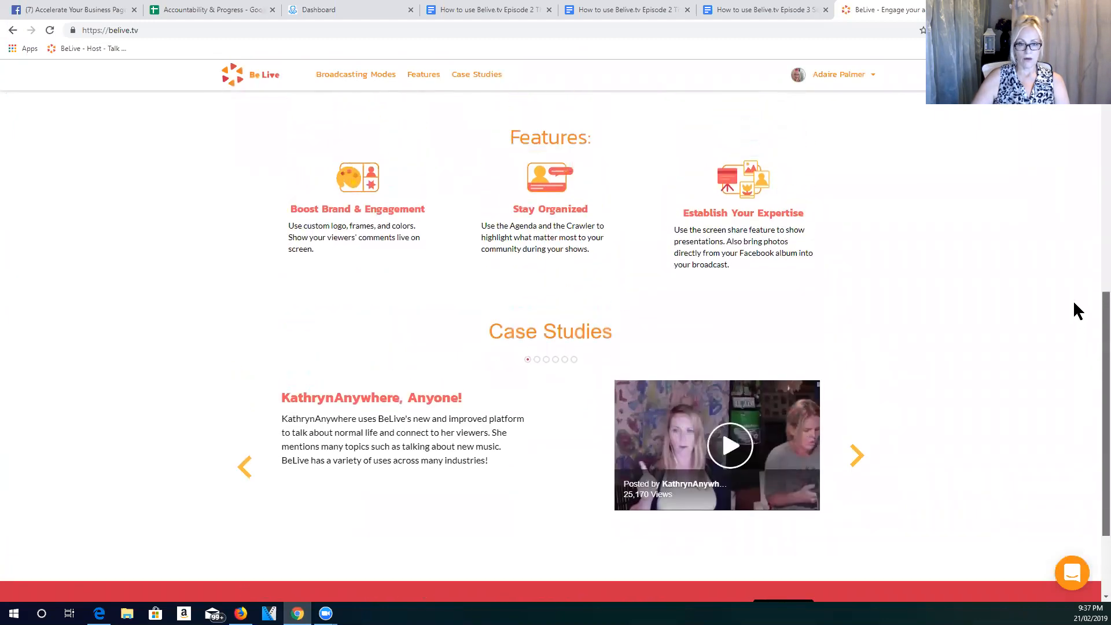
{"action": "scroll", "coordinate": [1065, 237], "scroll_direction": "up", "scroll_amount": 2}
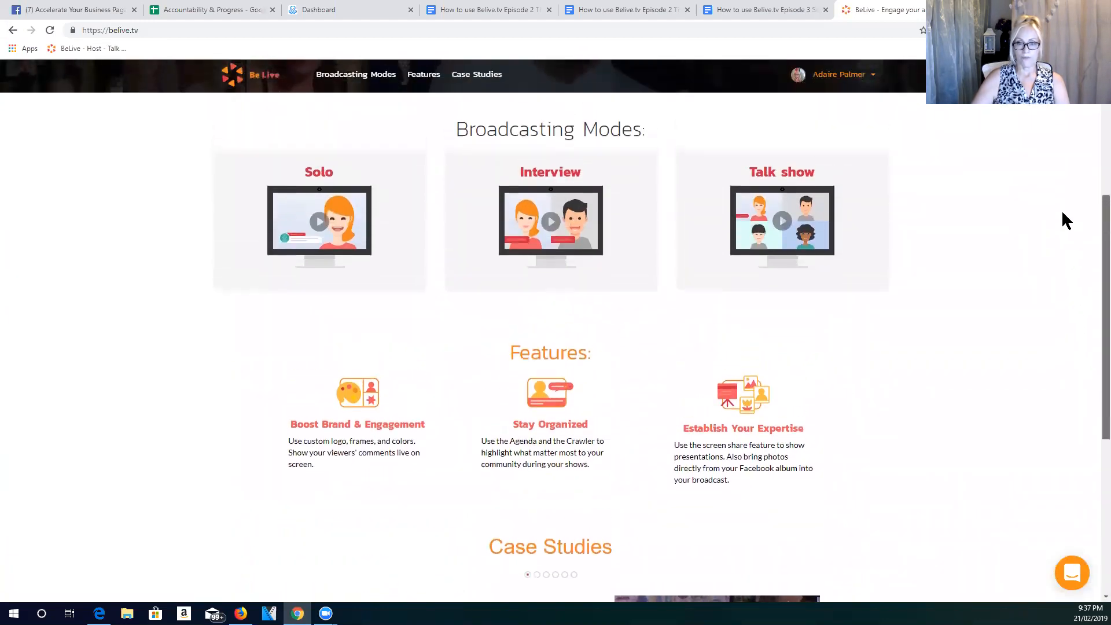
{"action": "scroll", "coordinate": [1061, 207], "scroll_direction": "up", "scroll_amount": 5}
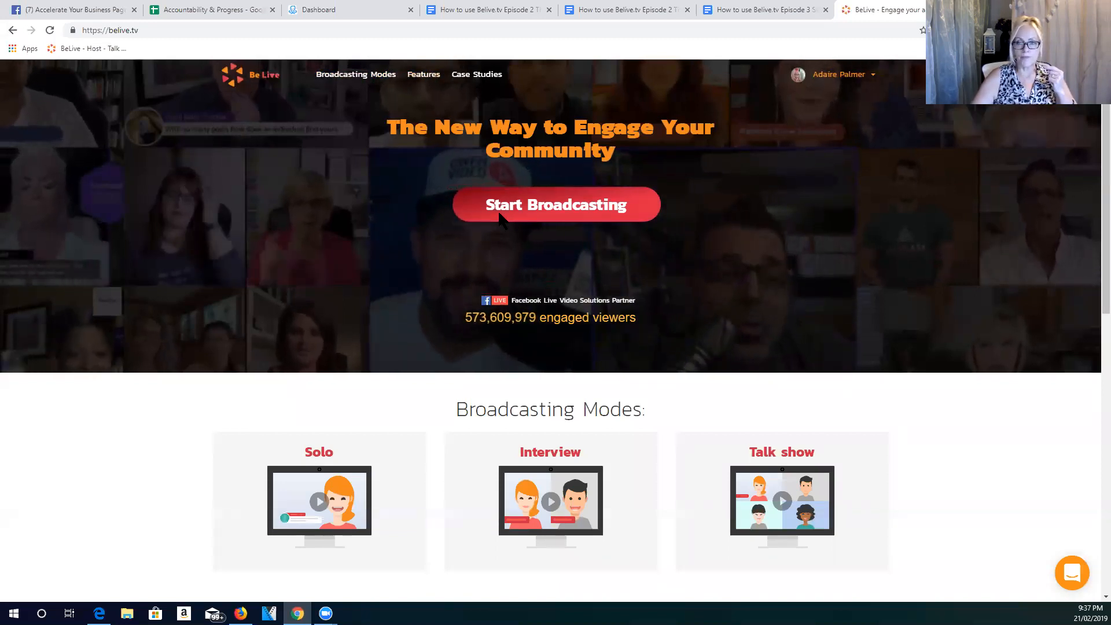
- Begin hosting a Facebook Talk Show broadcast and set it to post on a Facebook group
{"action": "left_click", "coordinate": [493, 217]}
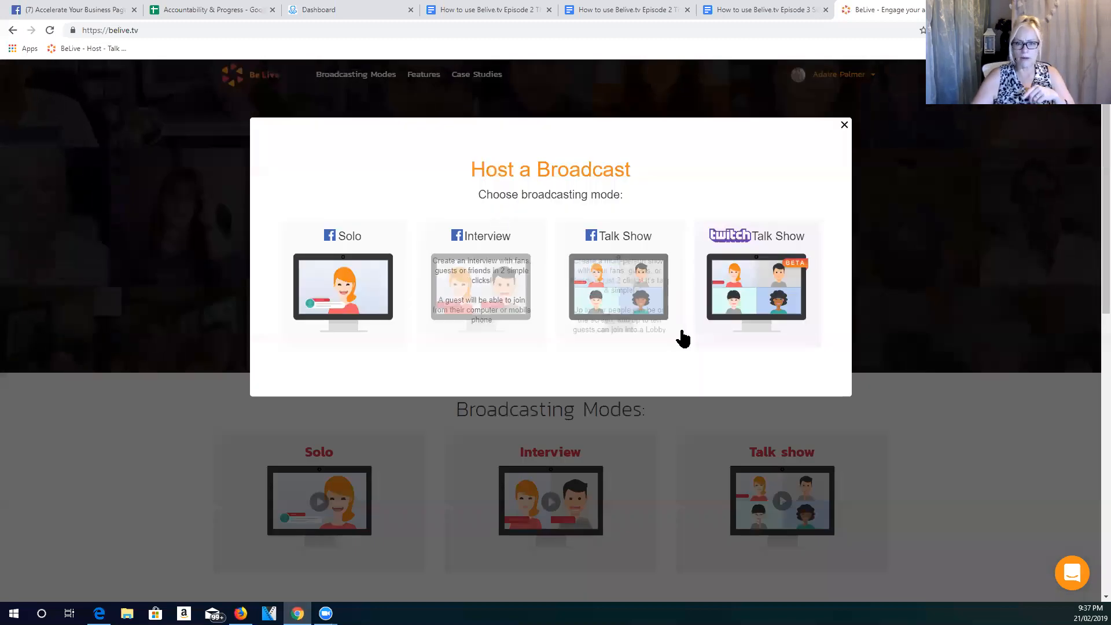
{"action": "left_click", "coordinate": [620, 298]}
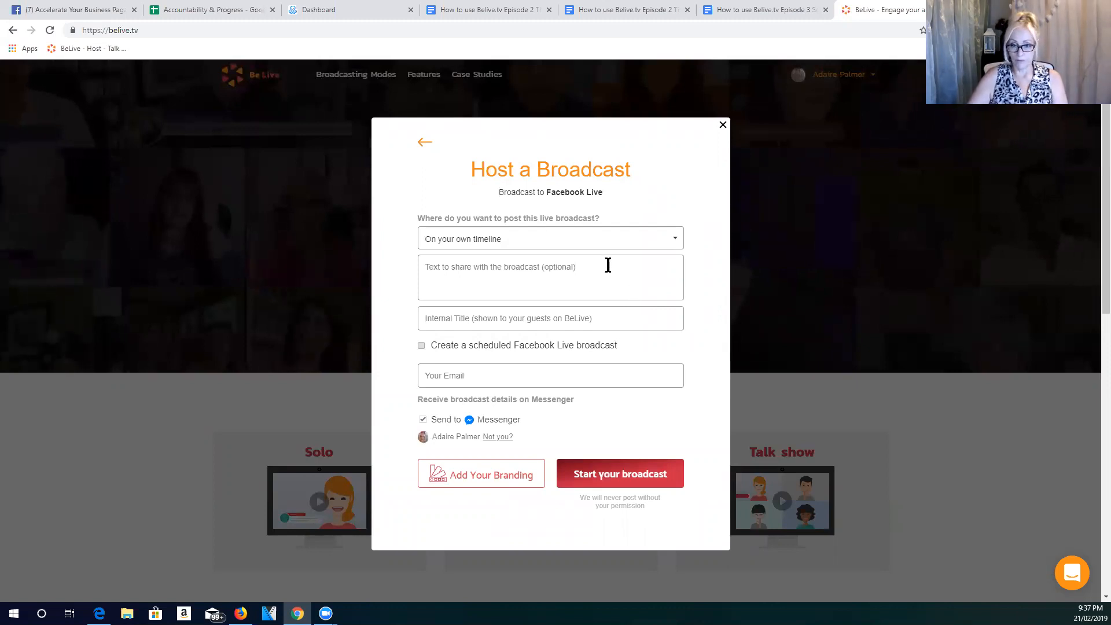
{"action": "left_click", "coordinate": [595, 245]}
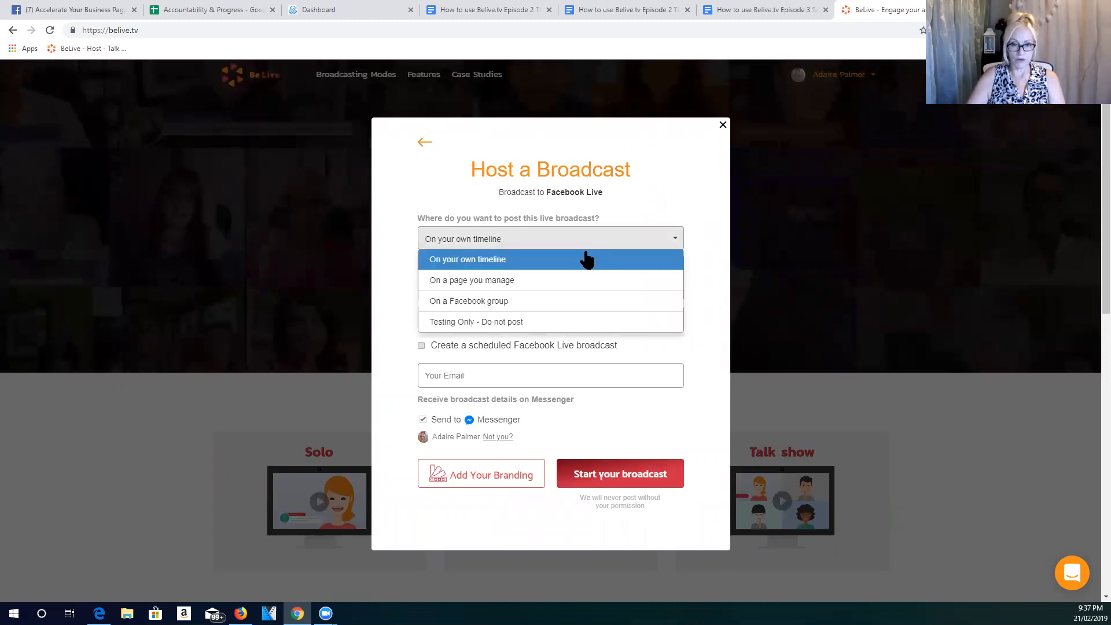
{"action": "left_click", "coordinate": [510, 302]}
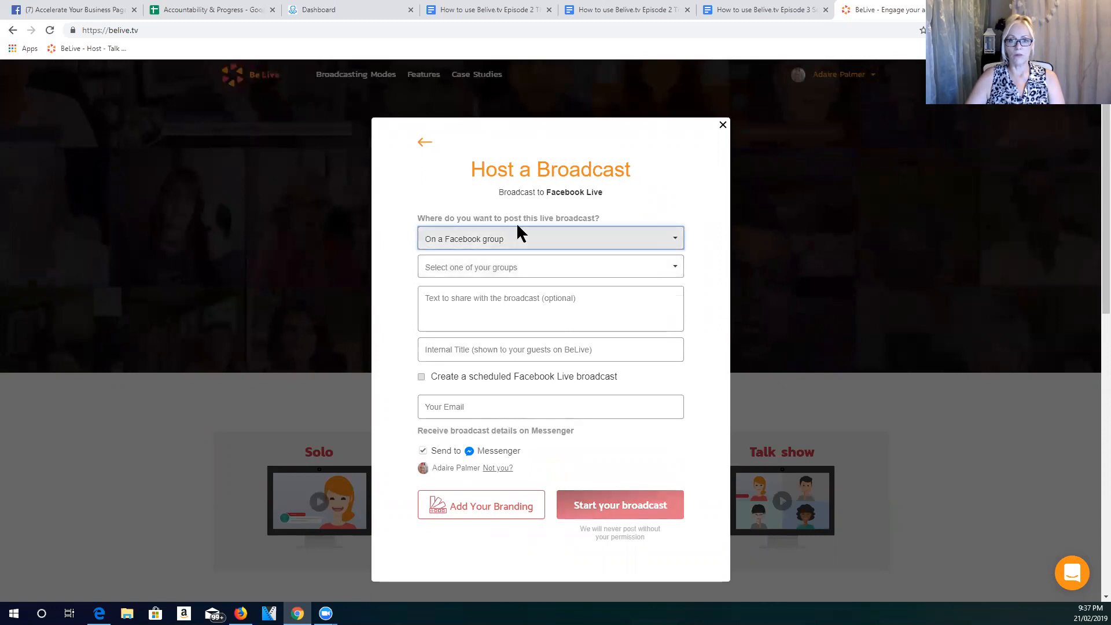
{"action": "left_click", "coordinate": [518, 240]}
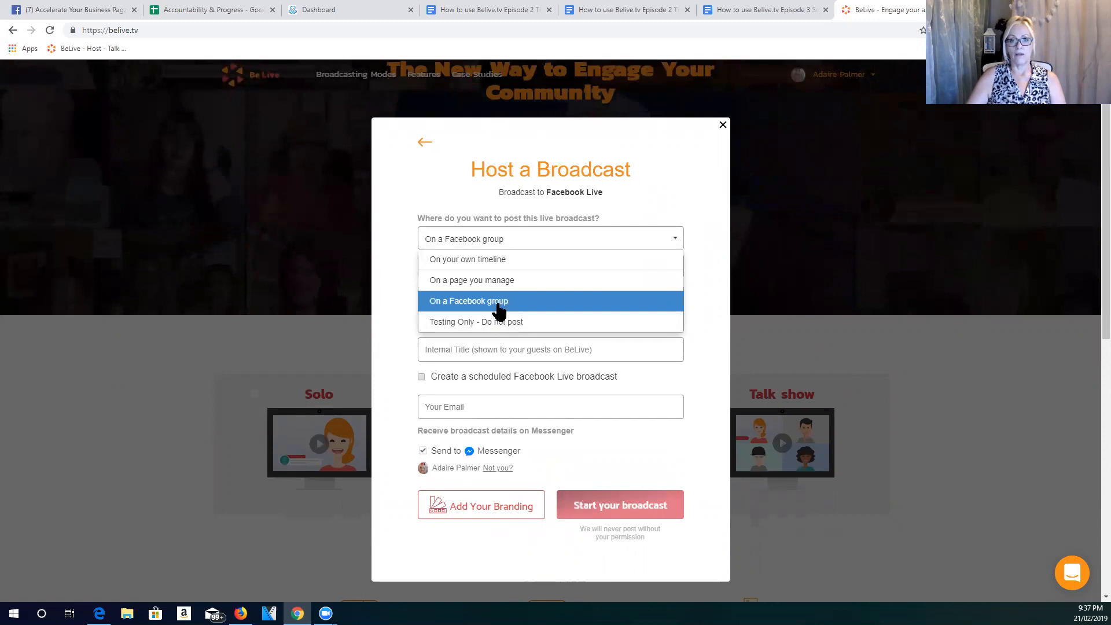
{"action": "left_click", "coordinate": [497, 303]}
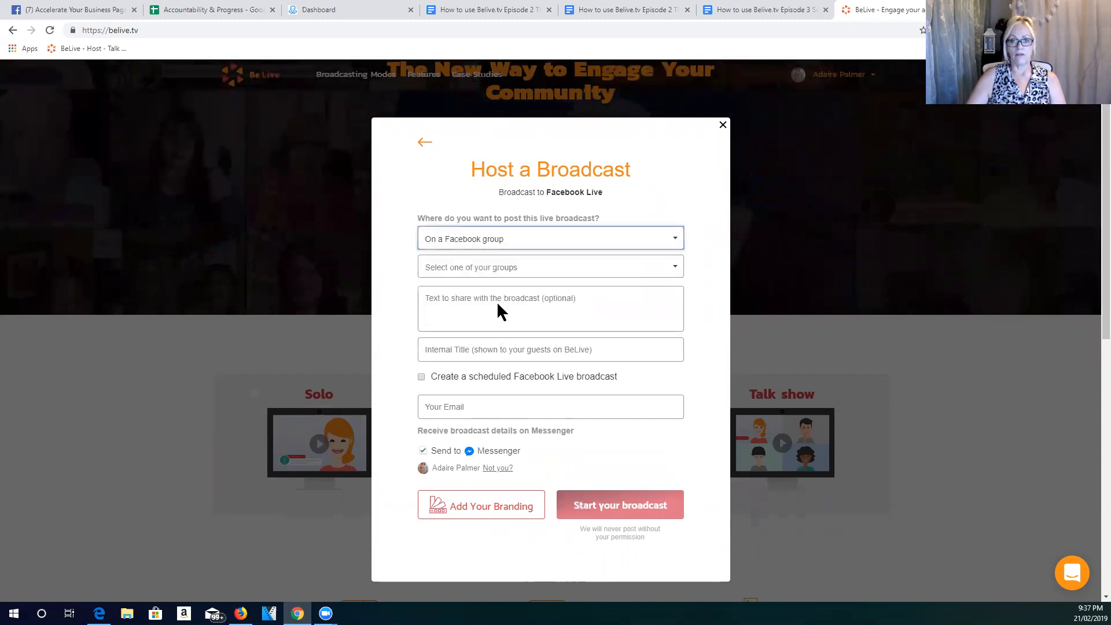
- Find the group "Admins Oh Dear!" among the Facebook groups and select it as the broadcast's destination
{"action": "left_click", "coordinate": [479, 268]}
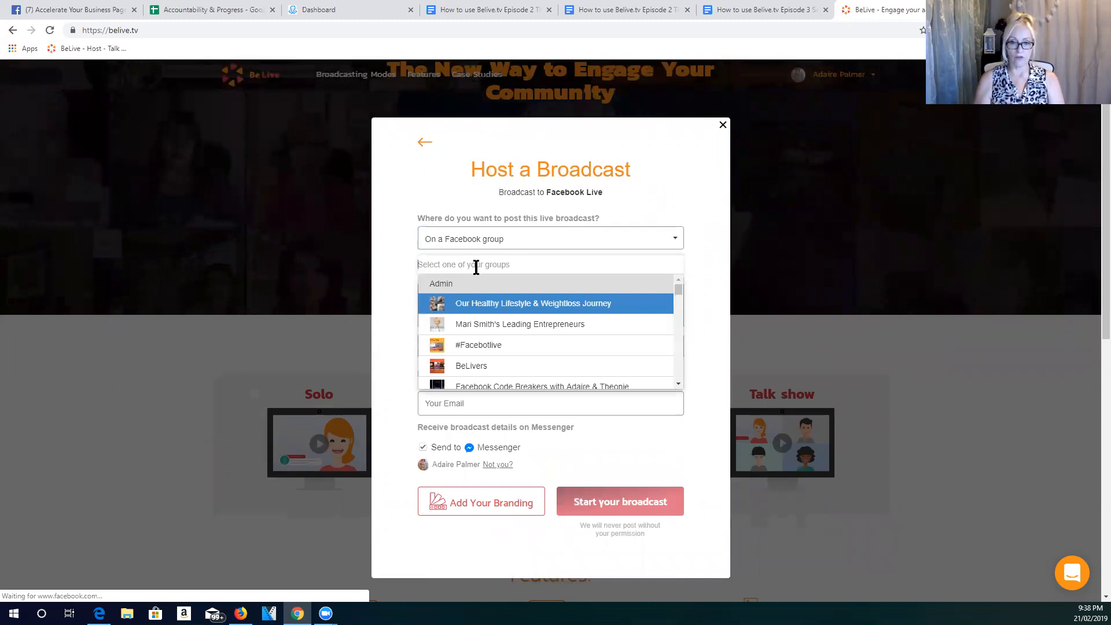
{"action": "type", "text": "admin"}
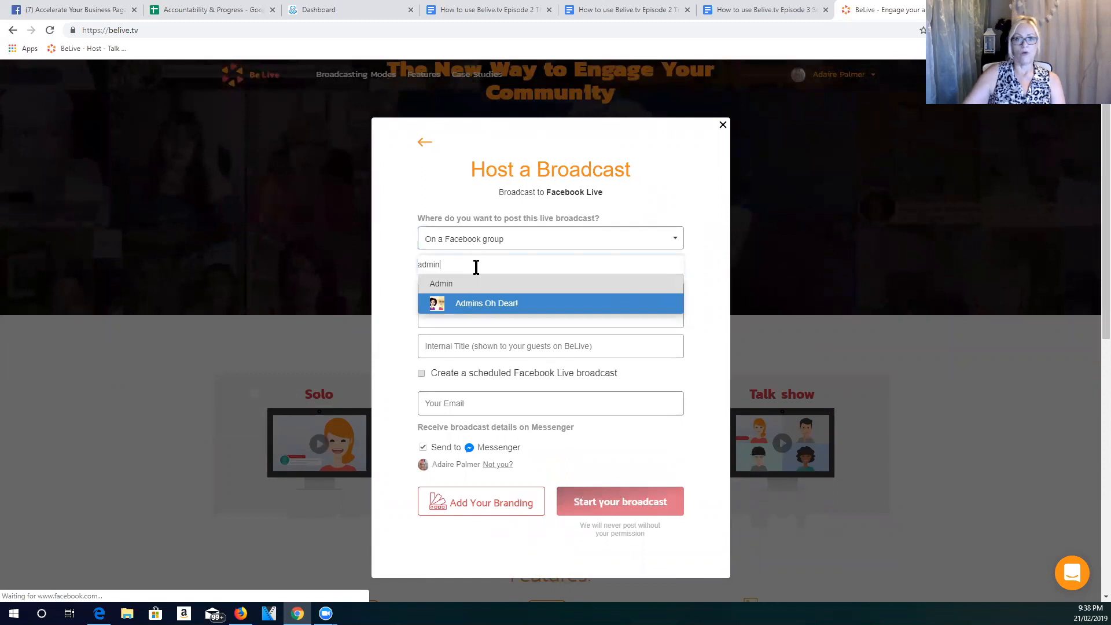
{"action": "left_click", "coordinate": [489, 304]}
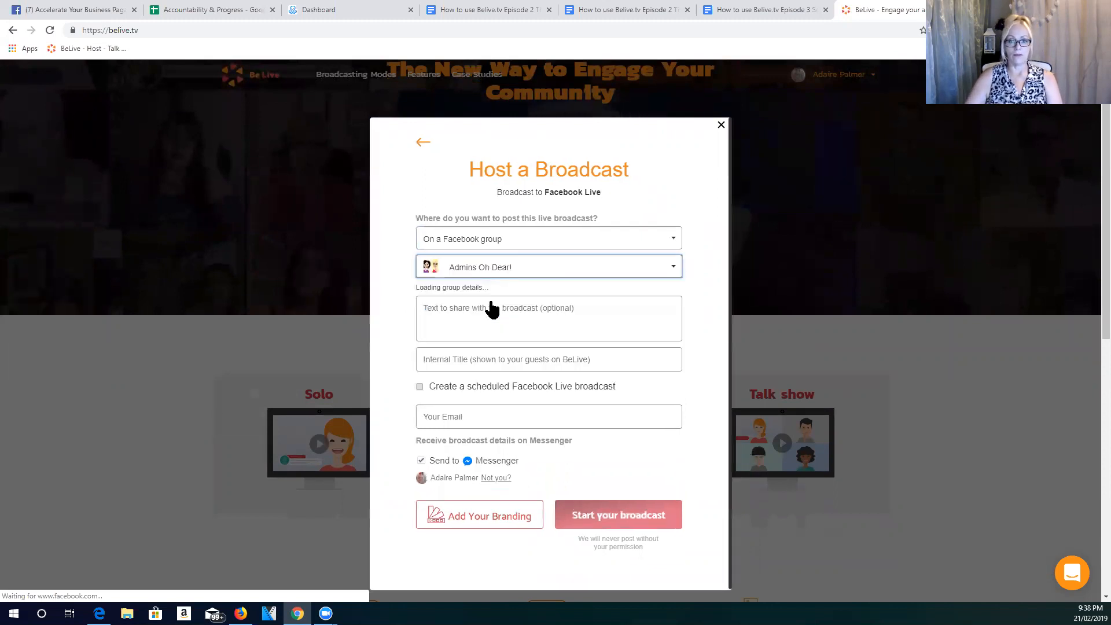
- Enter "Test broadcast for tutorial" as the text to share with the broadcast
{"action": "left_click", "coordinate": [474, 312]}
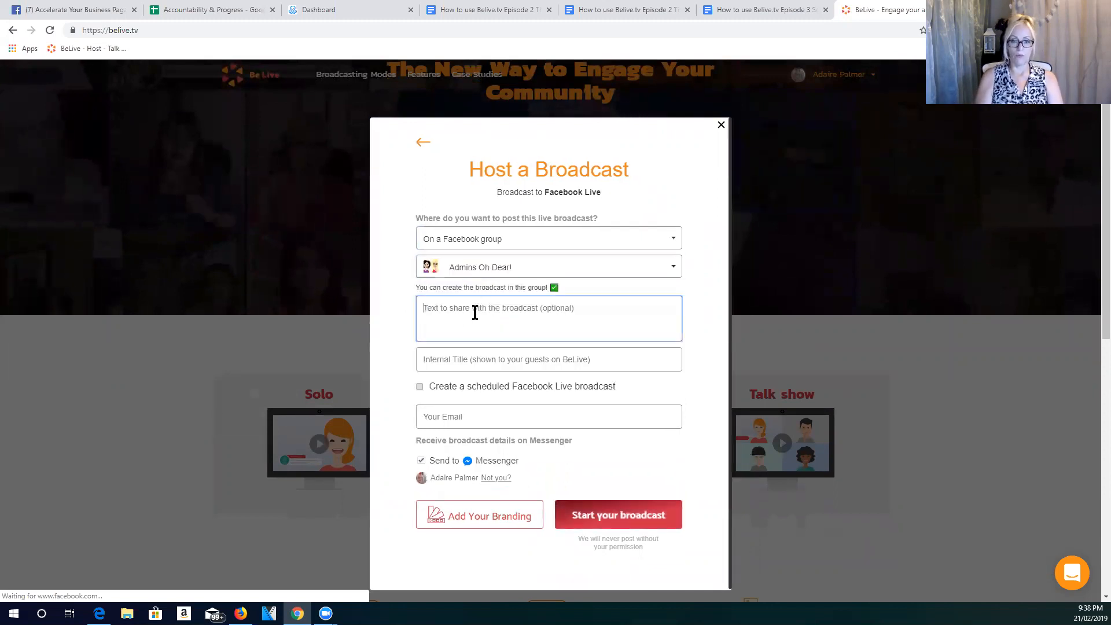
{"action": "type", "text": "Test "}
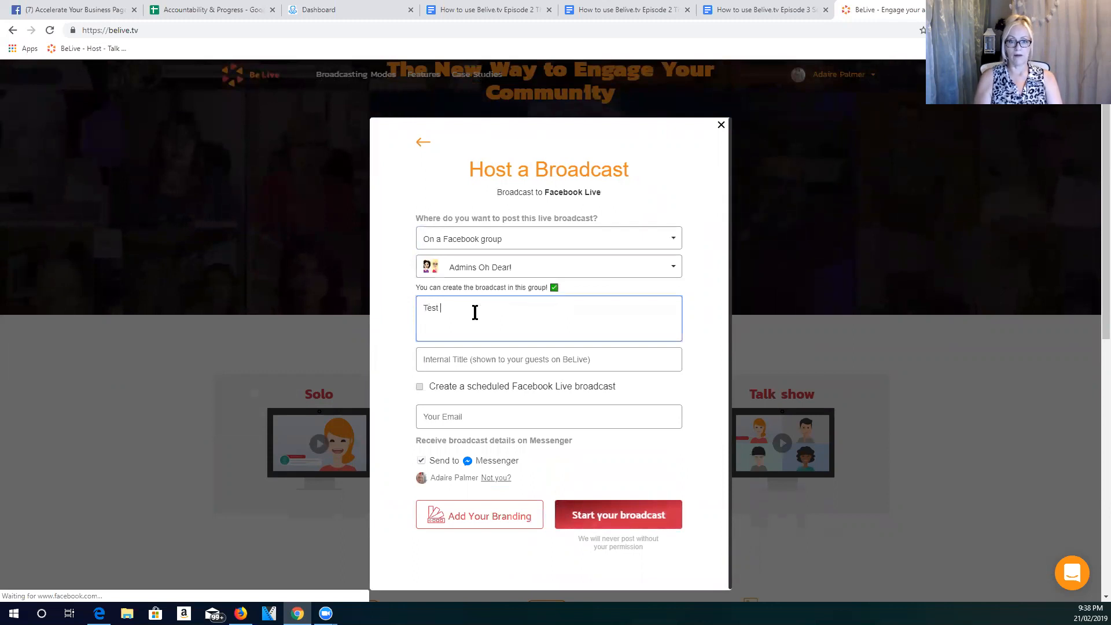
{"action": "type", "text": "brodax"}
{"action": "key", "text": "BackSpace"}
{"action": "key", "text": "BackSpace"}
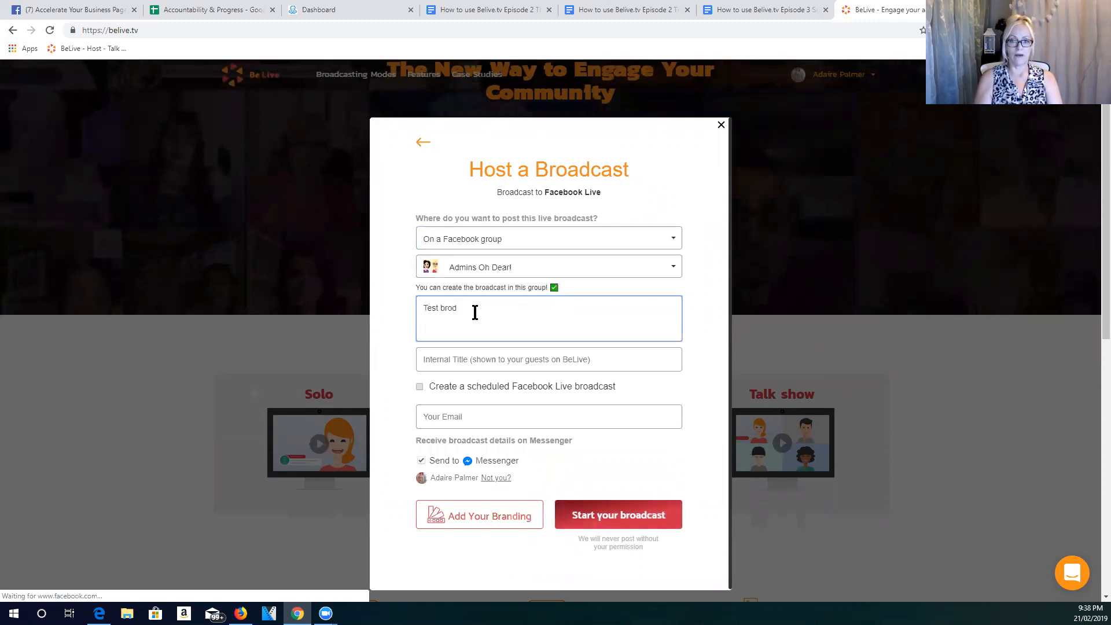
{"action": "type", "text": "dcast in"}
{"action": "key", "text": "BackSpace"}
{"action": "key", "text": "BackSpace"}
{"action": "key", "text": "BackSpace"}
{"action": "type", "text": "for"}
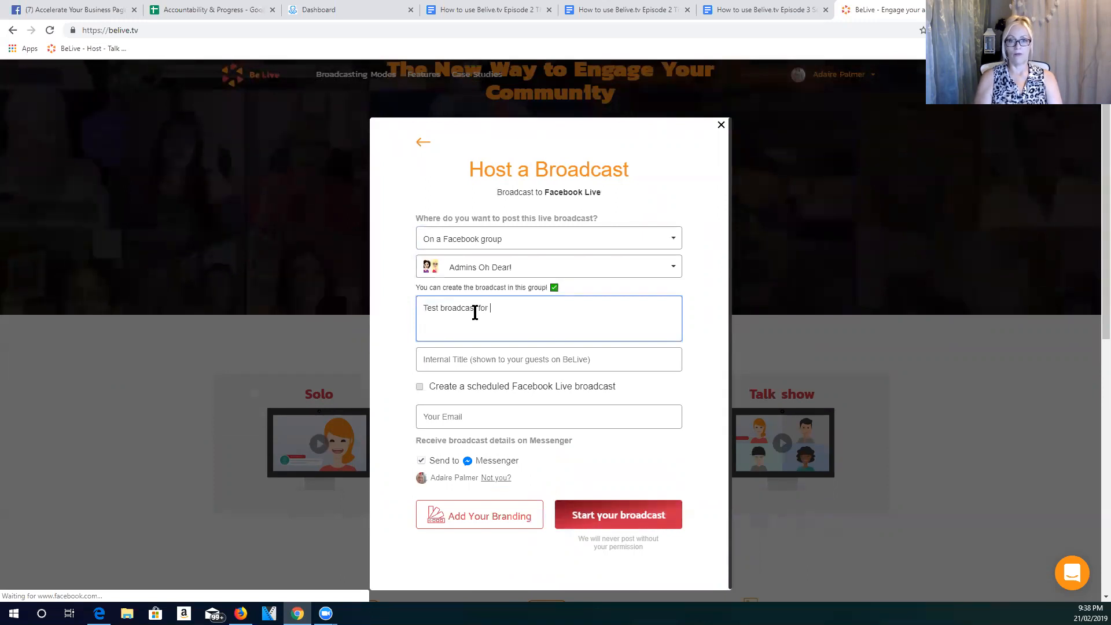
{"action": "type", "text": " tutorial"}
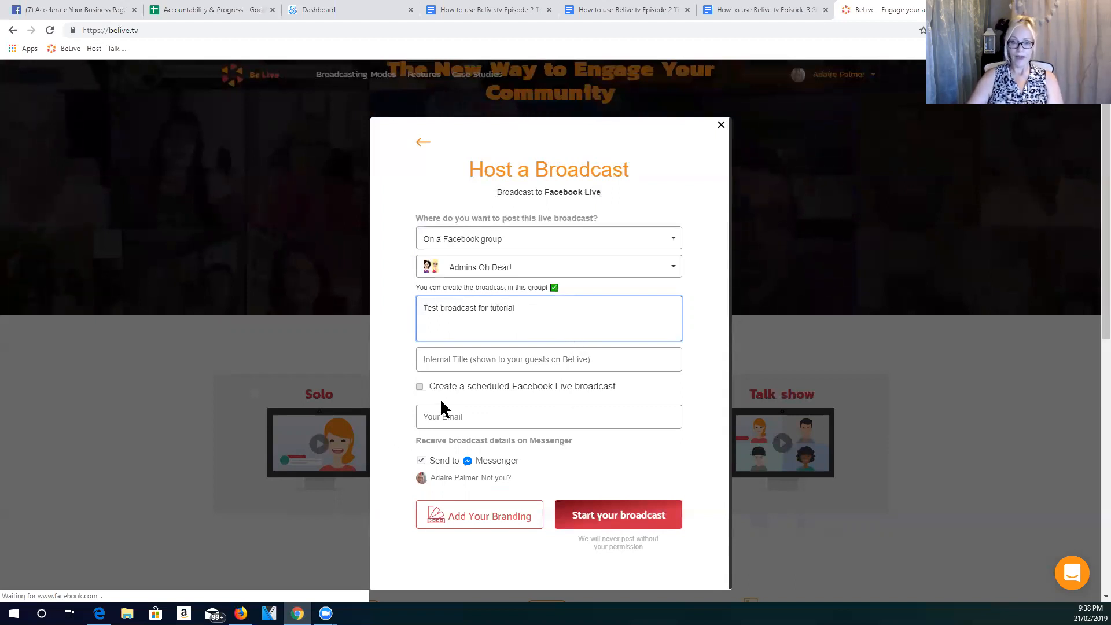
- Turn on the scheduled Facebook Live broadcast option and set the start day to 31
{"action": "left_click", "coordinate": [419, 386]}
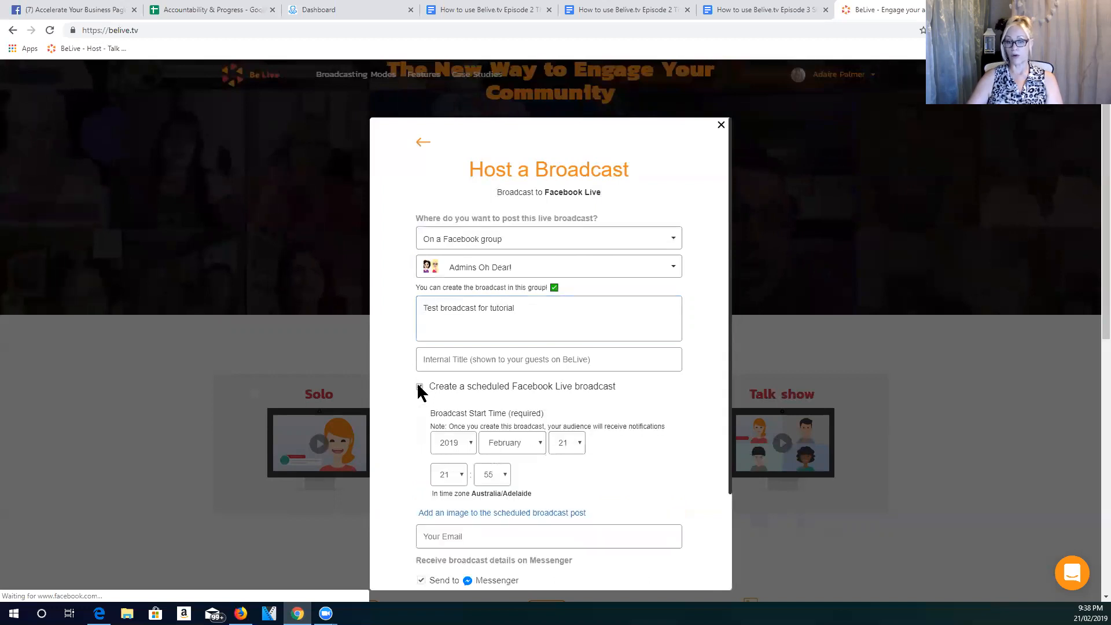
{"action": "scroll", "coordinate": [556, 359], "scroll_direction": "down", "scroll_amount": 3}
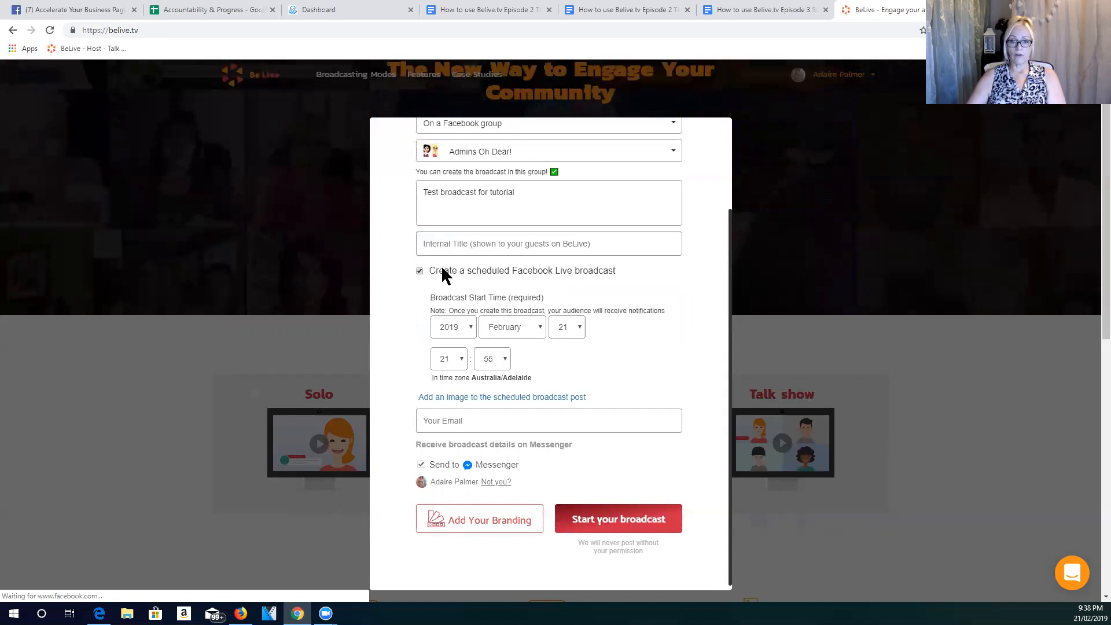
{"action": "left_click", "coordinate": [575, 330]}
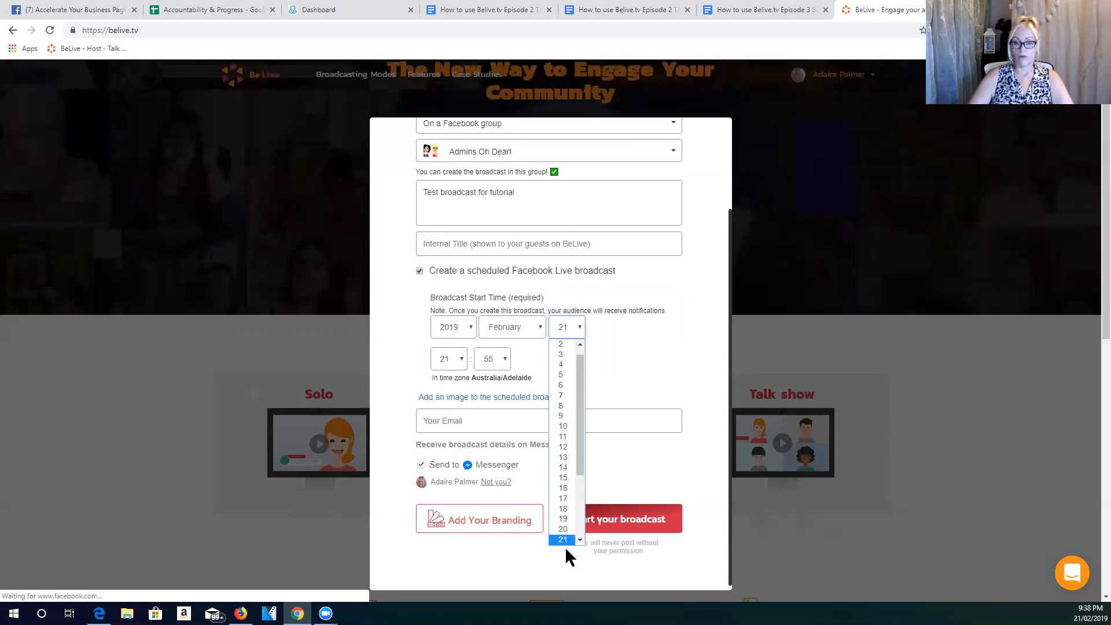
{"action": "scroll", "coordinate": [579, 543], "scroll_direction": "down", "scroll_amount": 4}
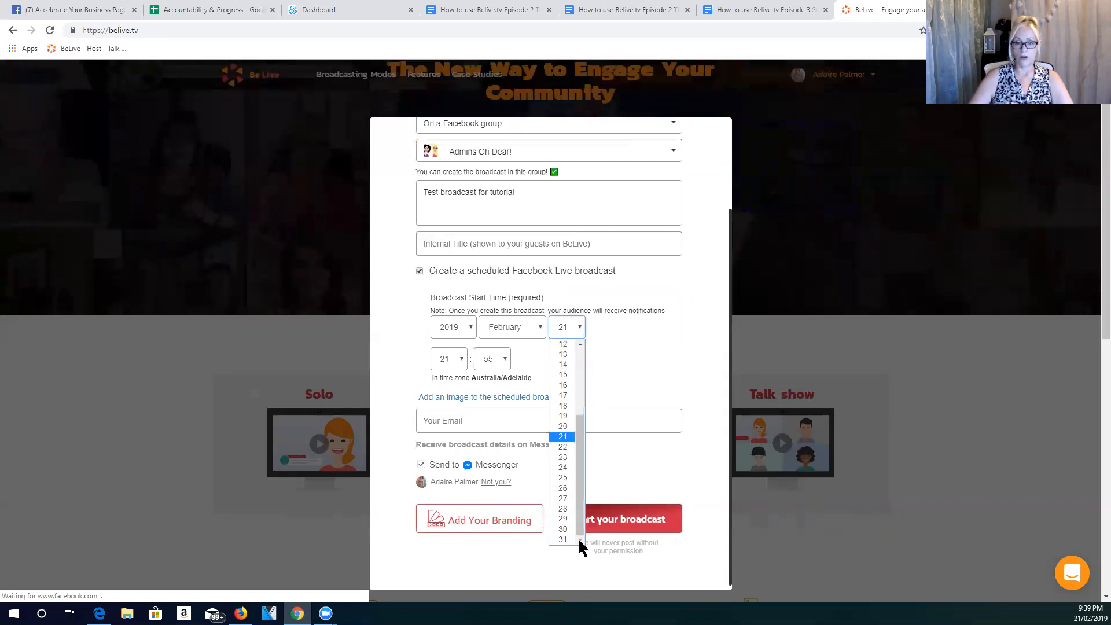
{"action": "mouse_move", "coordinate": [577, 537]}
{"action": "left_mouse_down"}
{"action": "mouse_move", "coordinate": [573, 458]}
{"action": "mouse_move", "coordinate": [574, 531]}
{"action": "left_mouse_up"}
{"action": "left_click", "coordinate": [564, 539]}
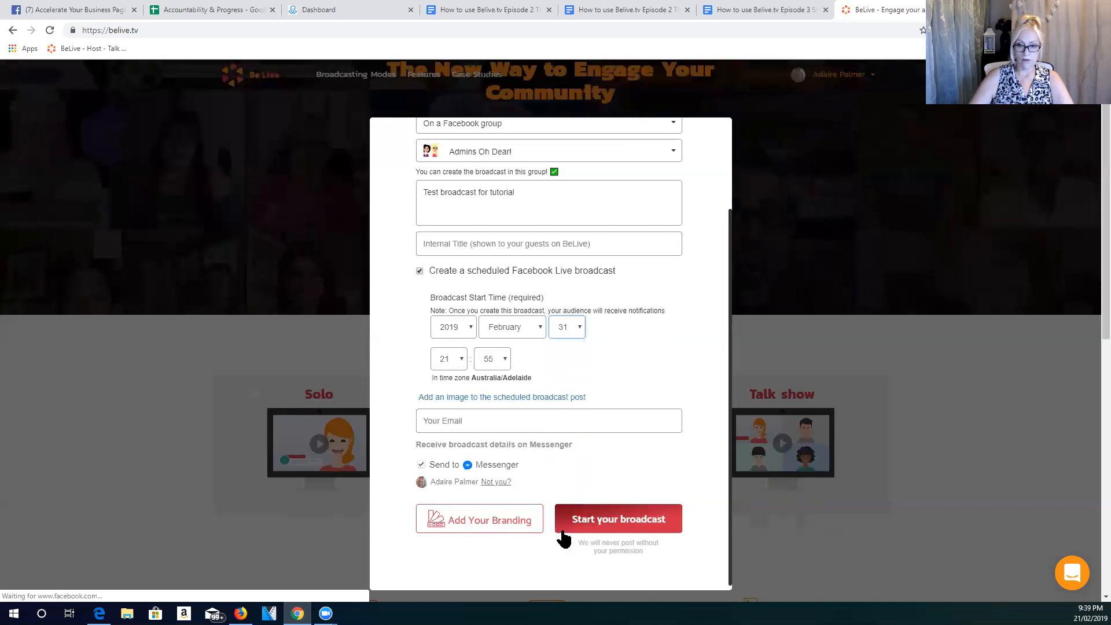
- Set the start day back to 21 and turn off the scheduled broadcast option
{"action": "left_click", "coordinate": [578, 330]}
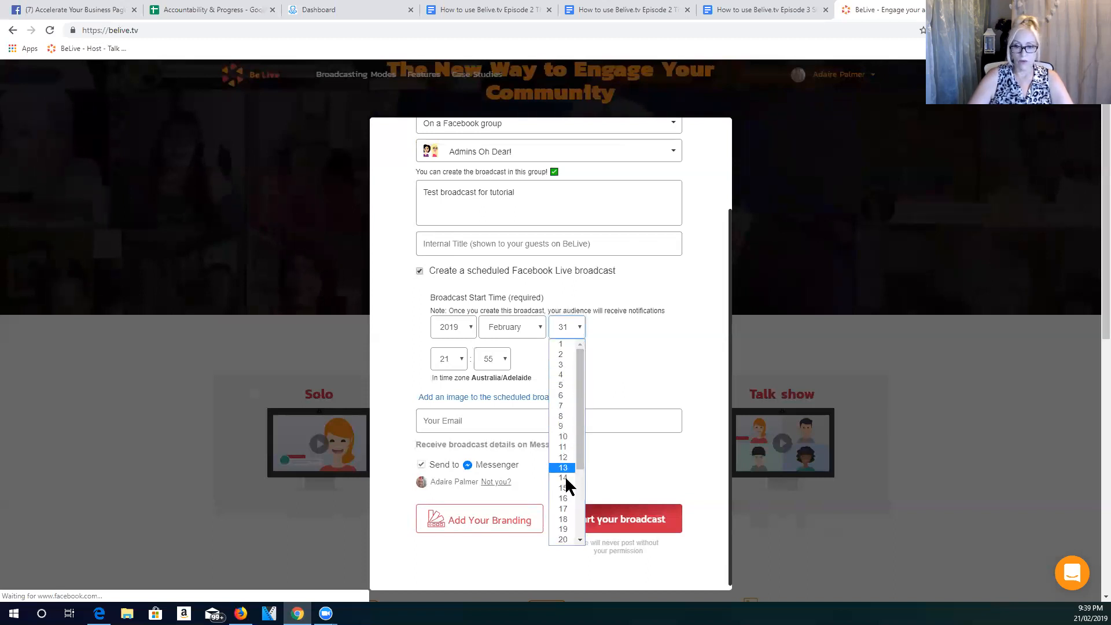
{"action": "scroll", "coordinate": [570, 480], "scroll_direction": "down", "scroll_amount": 3}
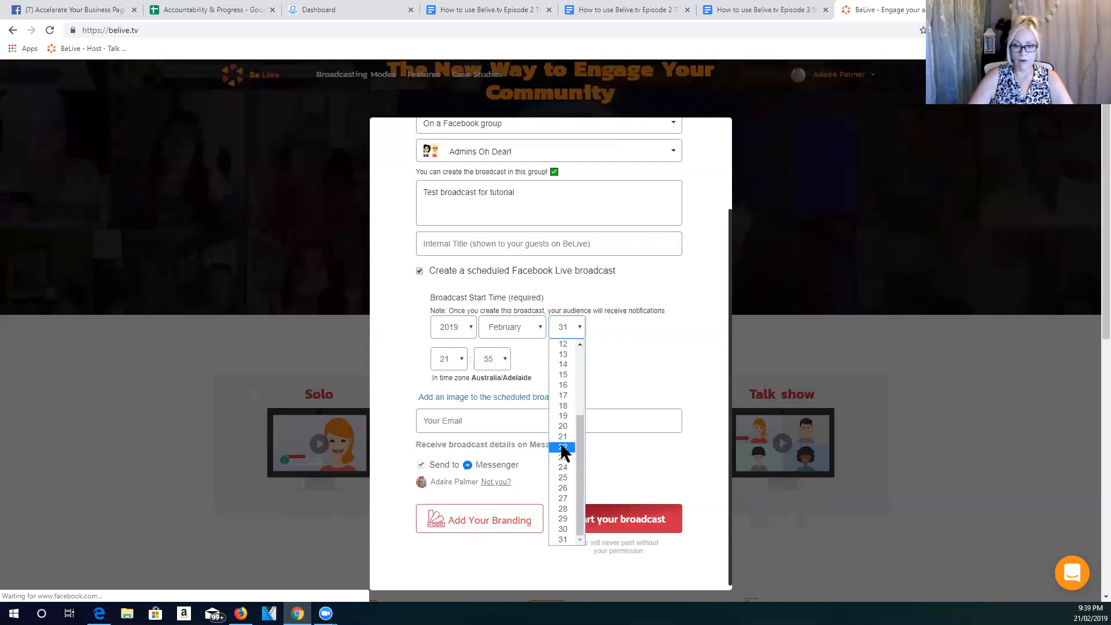
{"action": "left_click", "coordinate": [564, 438]}
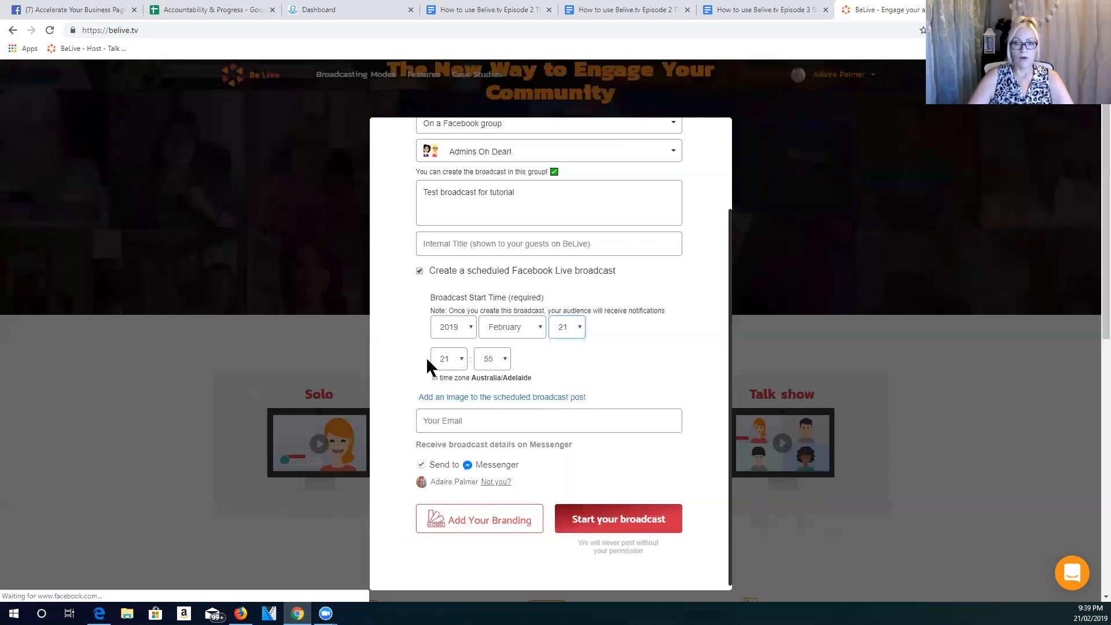
{"action": "left_click", "coordinate": [420, 271]}
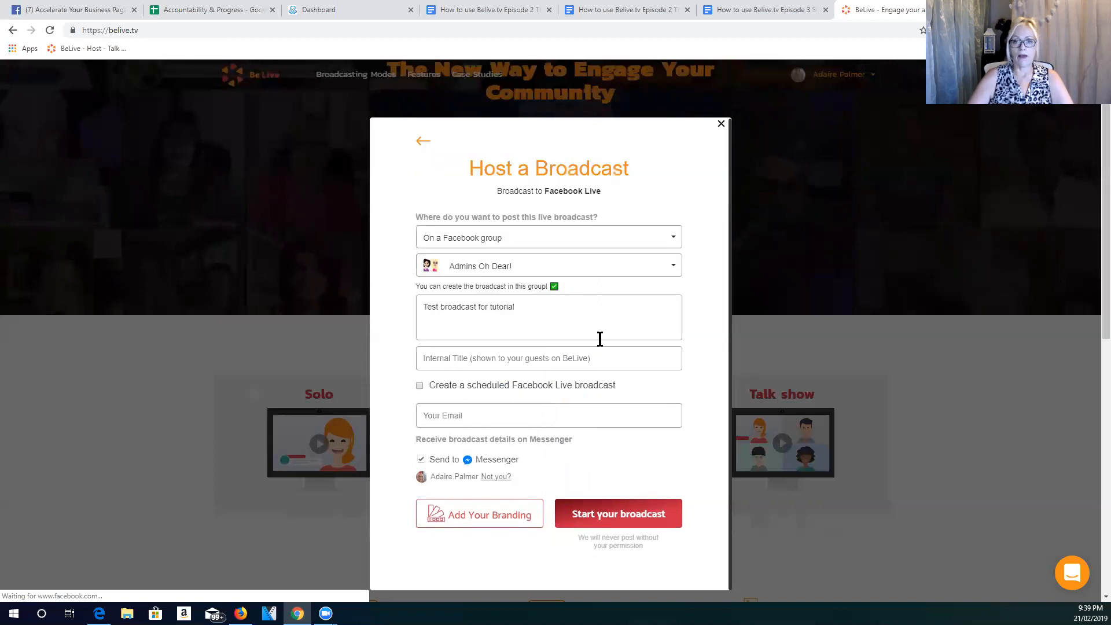
- Open the broadcast's branding settings and choose the logo with the two cartoon faces
{"action": "scroll", "coordinate": [523, 395], "scroll_direction": "down", "scroll_amount": 2}
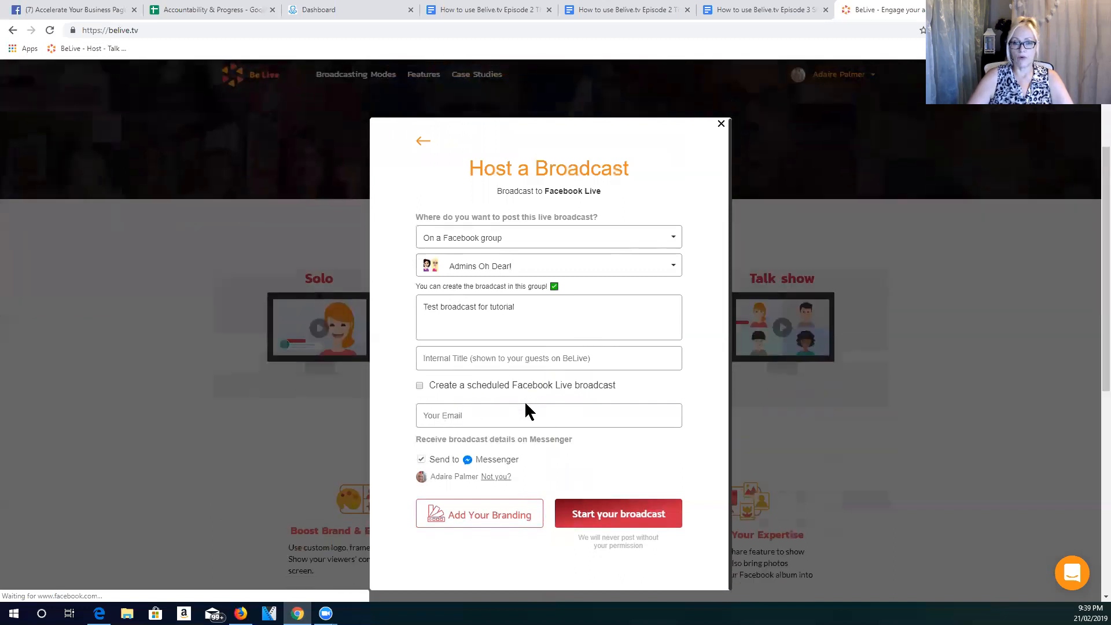
{"action": "left_click", "coordinate": [472, 517]}
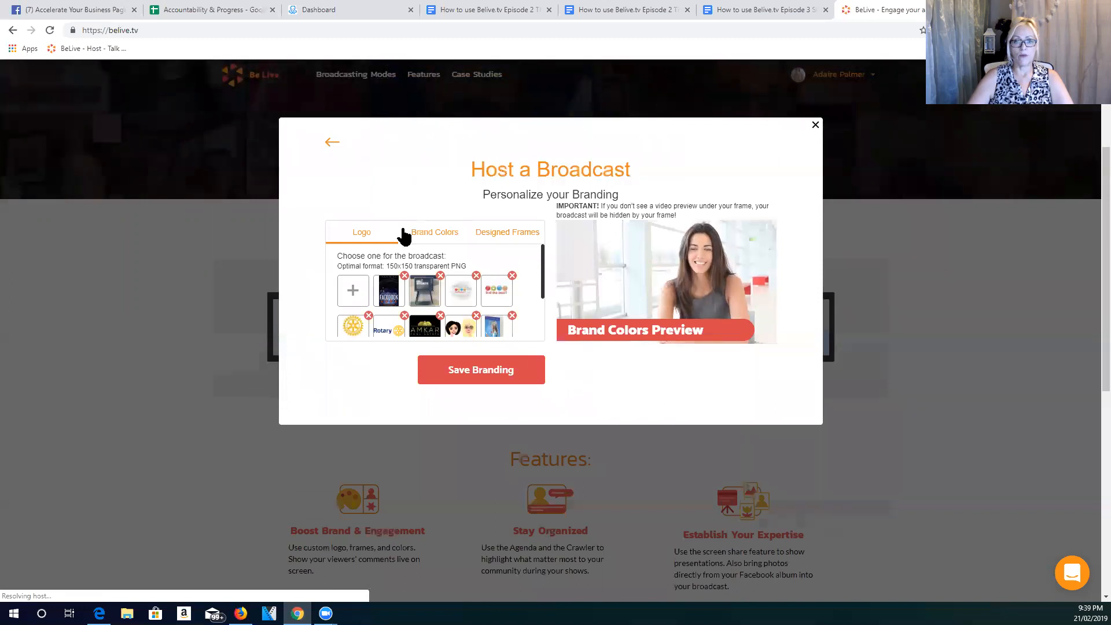
{"action": "left_click", "coordinate": [461, 334]}
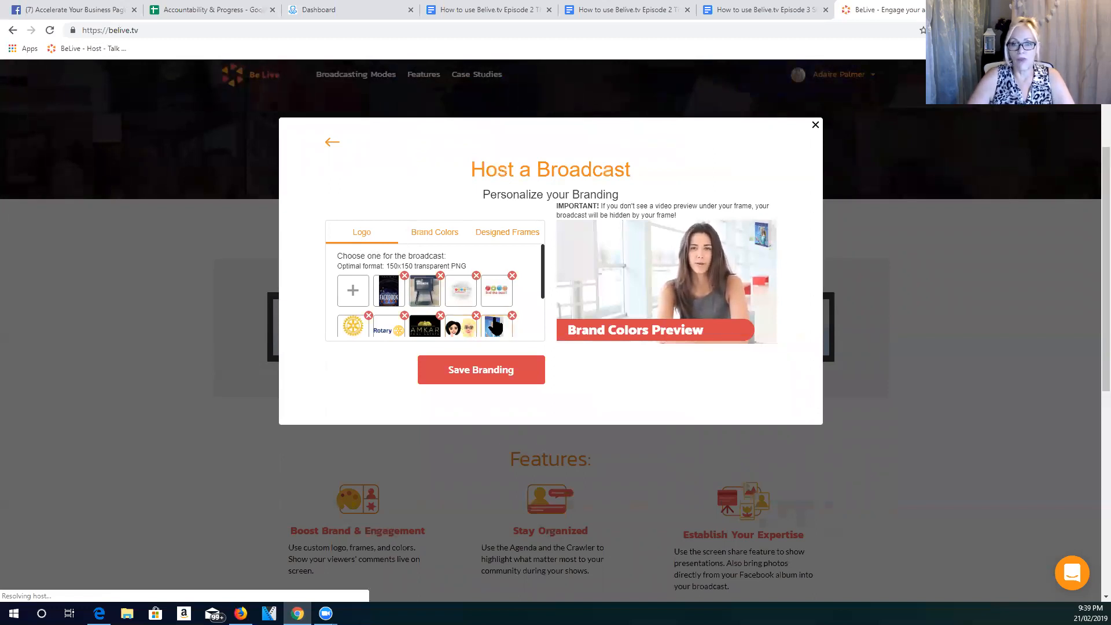
{"action": "left_click", "coordinate": [427, 291]}
{"action": "left_click", "coordinate": [457, 329]}
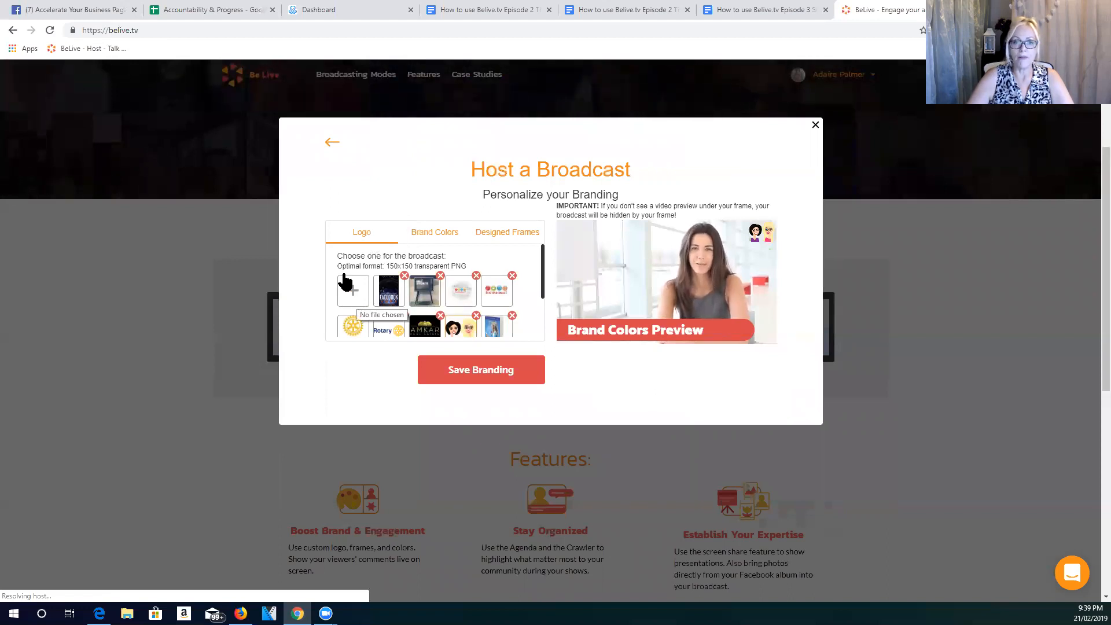
- Set the brand colors to the previously used magenta preset with background #ff05d9 and text #c0c0c0
{"action": "left_click", "coordinate": [435, 233]}
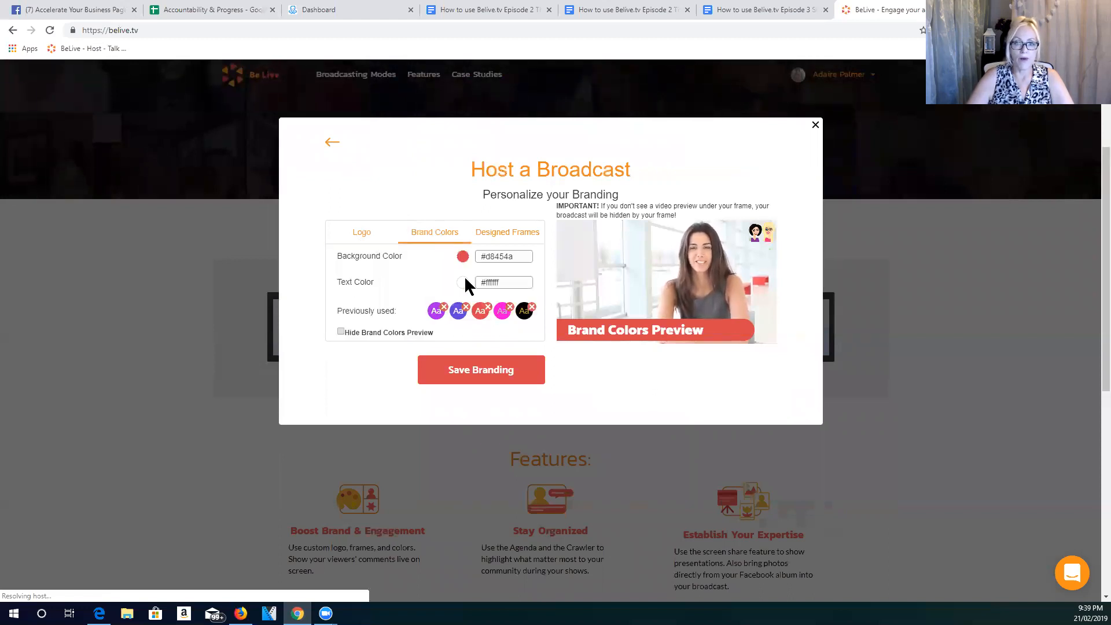
{"action": "left_click", "coordinate": [499, 312]}
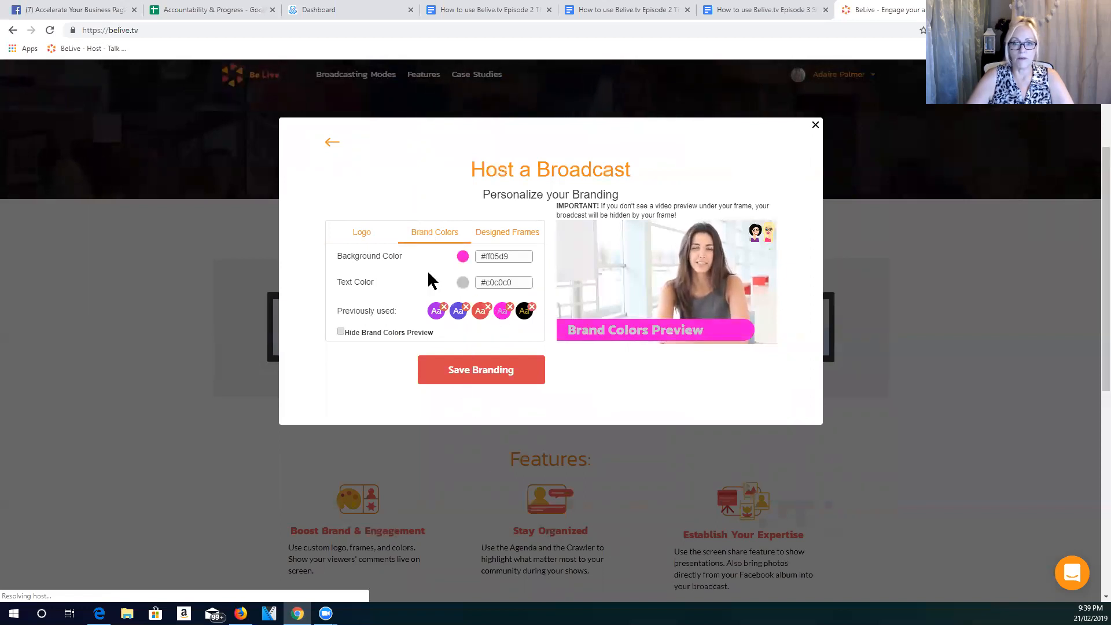
{"action": "left_click", "coordinate": [523, 315]}
{"action": "left_click", "coordinate": [503, 313]}
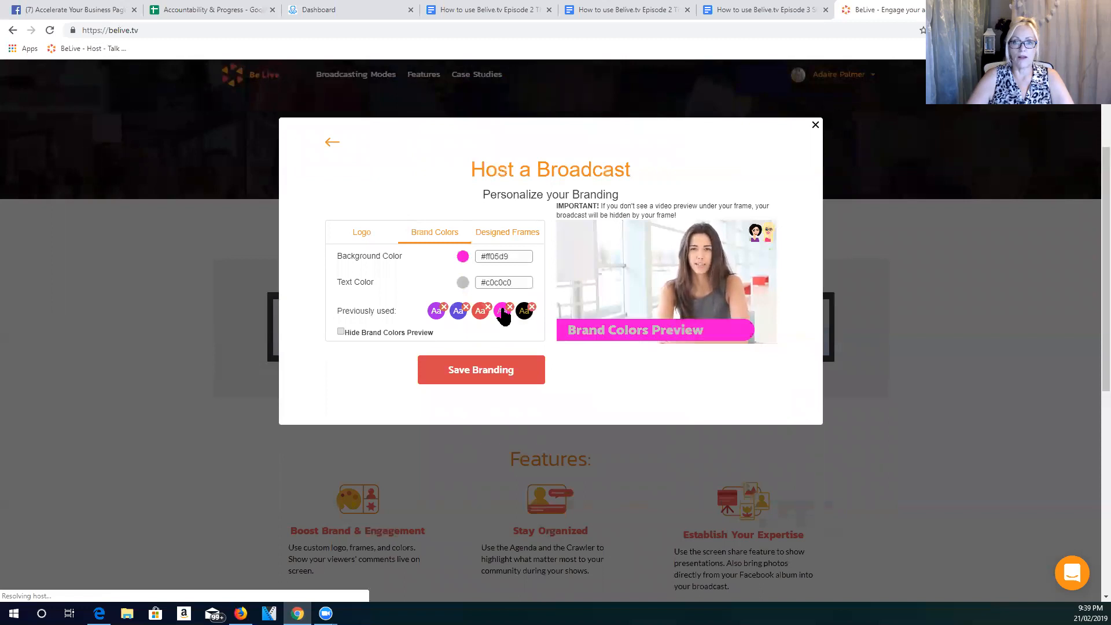
- Preview the hearts, red border and circus designed frames on the broadcast
{"action": "left_click", "coordinate": [489, 237]}
{"action": "scroll", "coordinate": [437, 304], "scroll_direction": "down", "scroll_amount": 5}
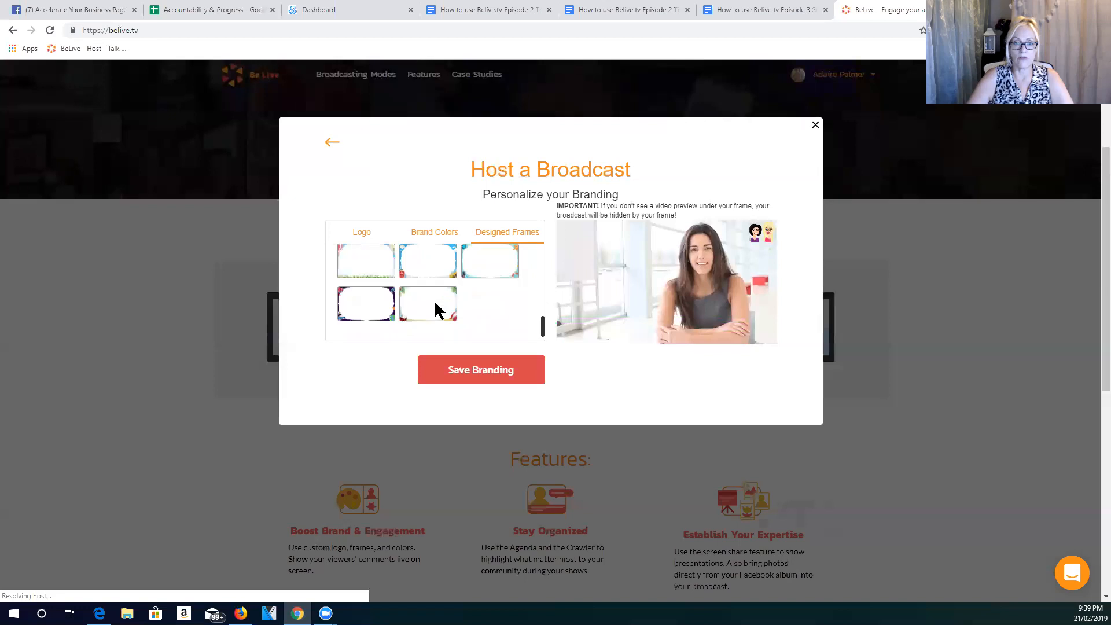
{"action": "left_click", "coordinate": [434, 289]}
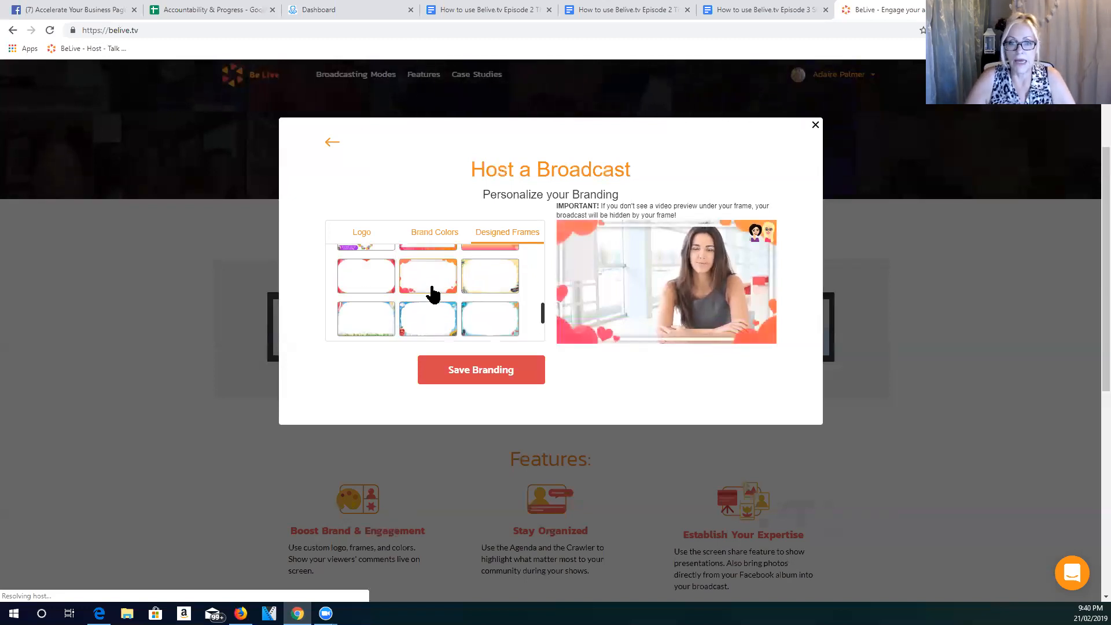
{"action": "left_click", "coordinate": [355, 287]}
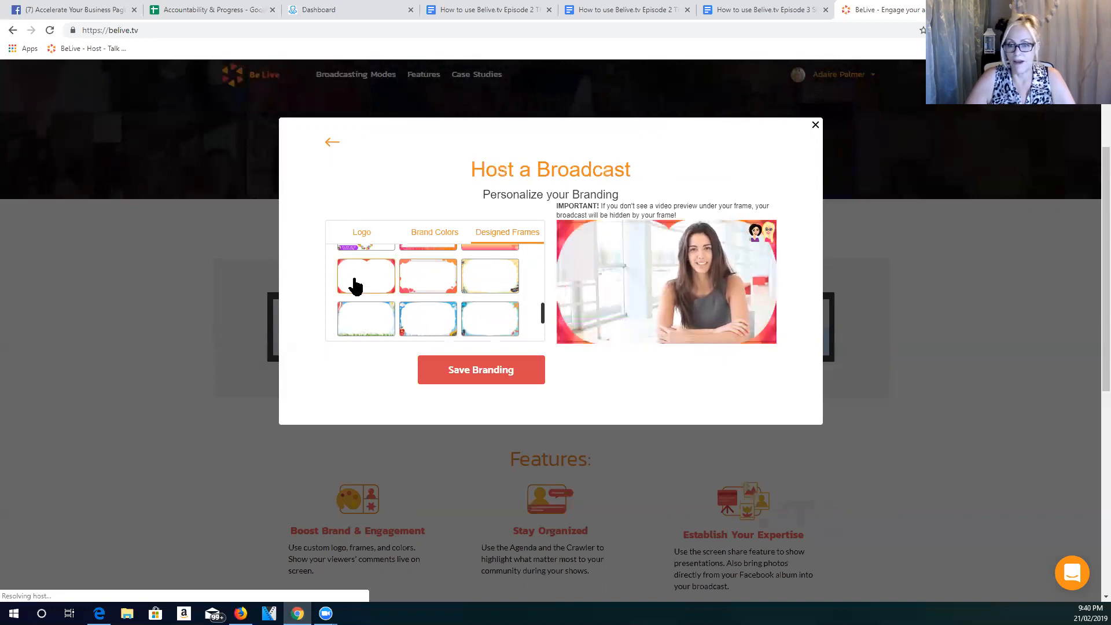
{"action": "left_click", "coordinate": [492, 291]}
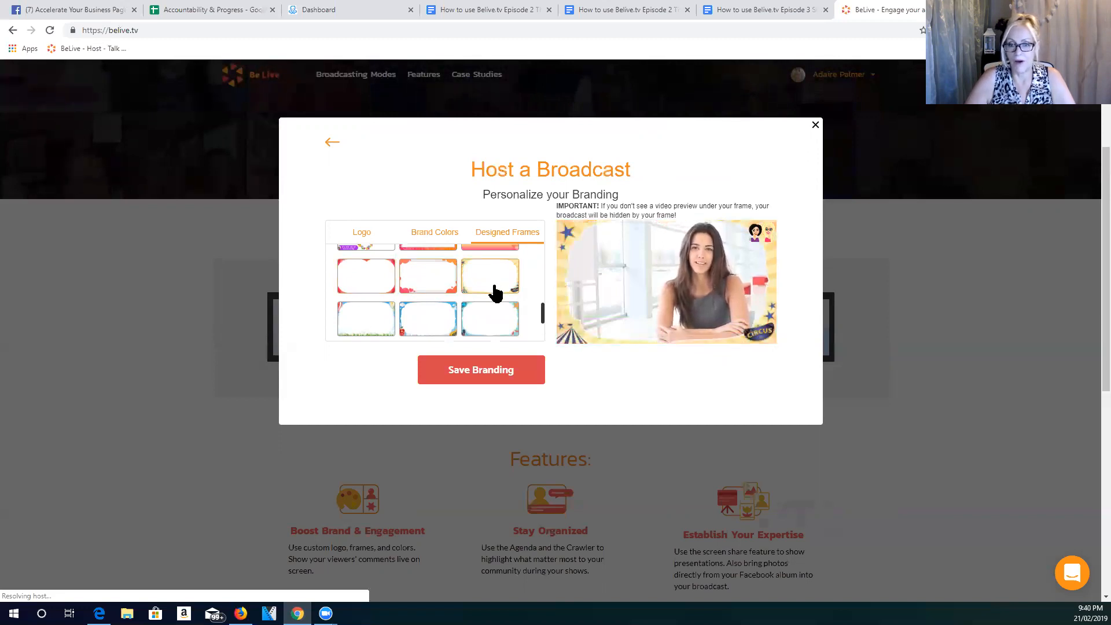
- Preview the remaining stock frames: snorkeling, New York, hot-air balloon, outer space and tropical beach
{"action": "scroll", "coordinate": [494, 292], "scroll_direction": "down", "scroll_amount": 1}
{"action": "left_click", "coordinate": [493, 271]}
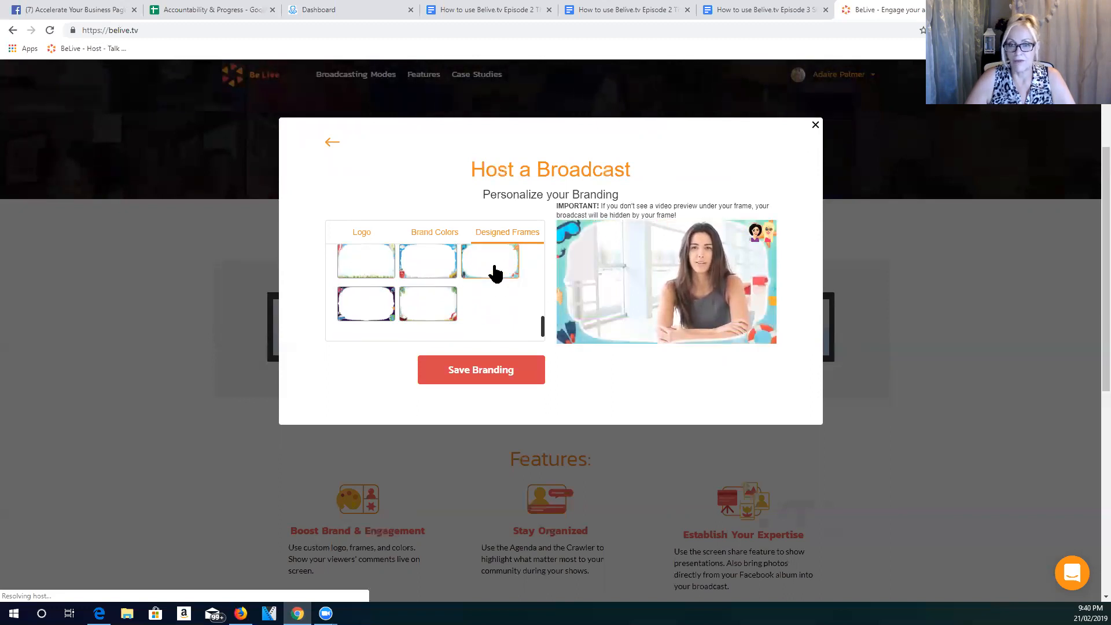
{"action": "left_click", "coordinate": [428, 268]}
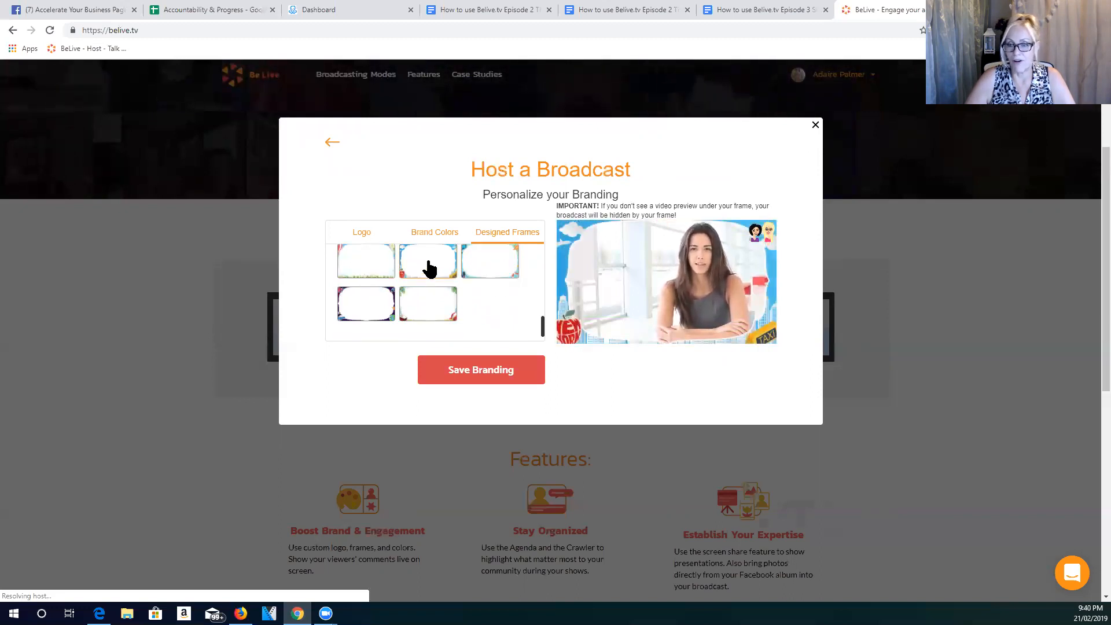
{"action": "left_click", "coordinate": [357, 269]}
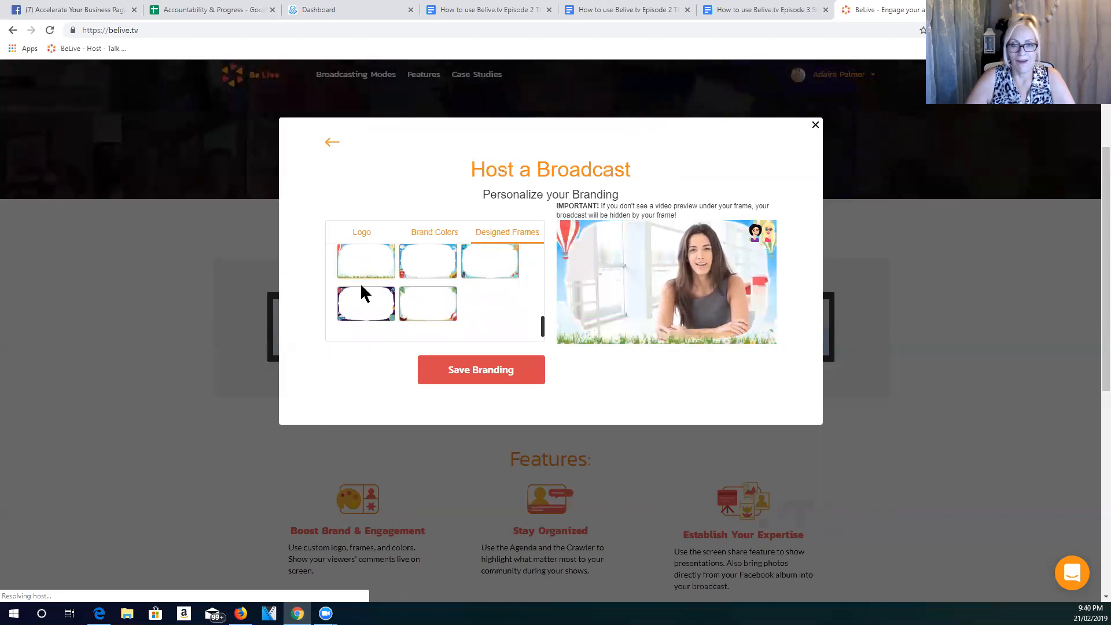
{"action": "left_click", "coordinate": [371, 317]}
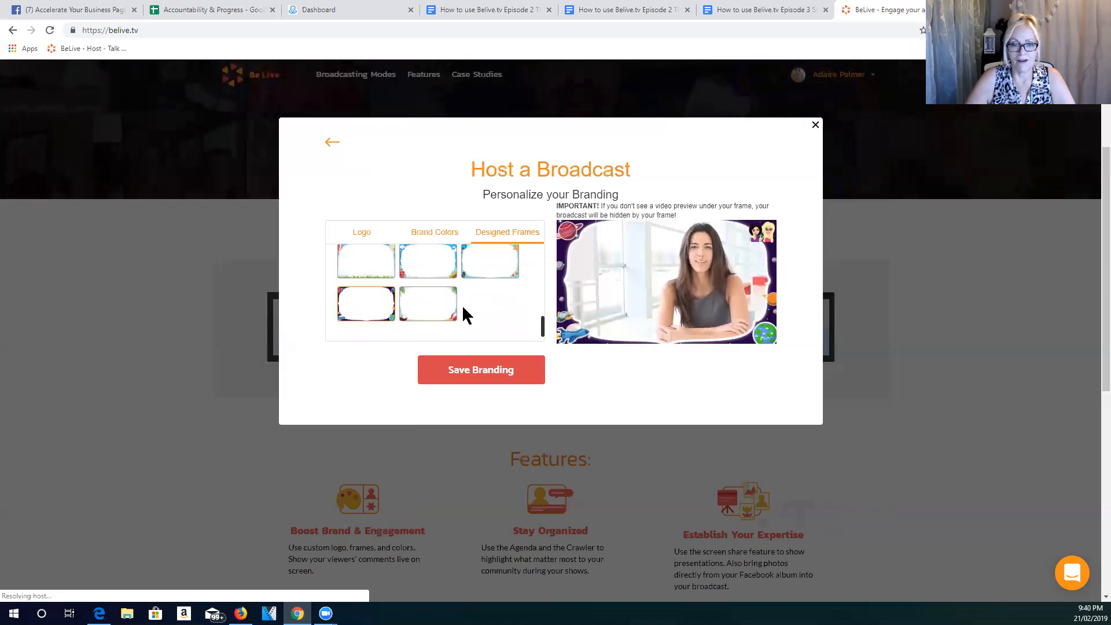
{"action": "left_click", "coordinate": [423, 306]}
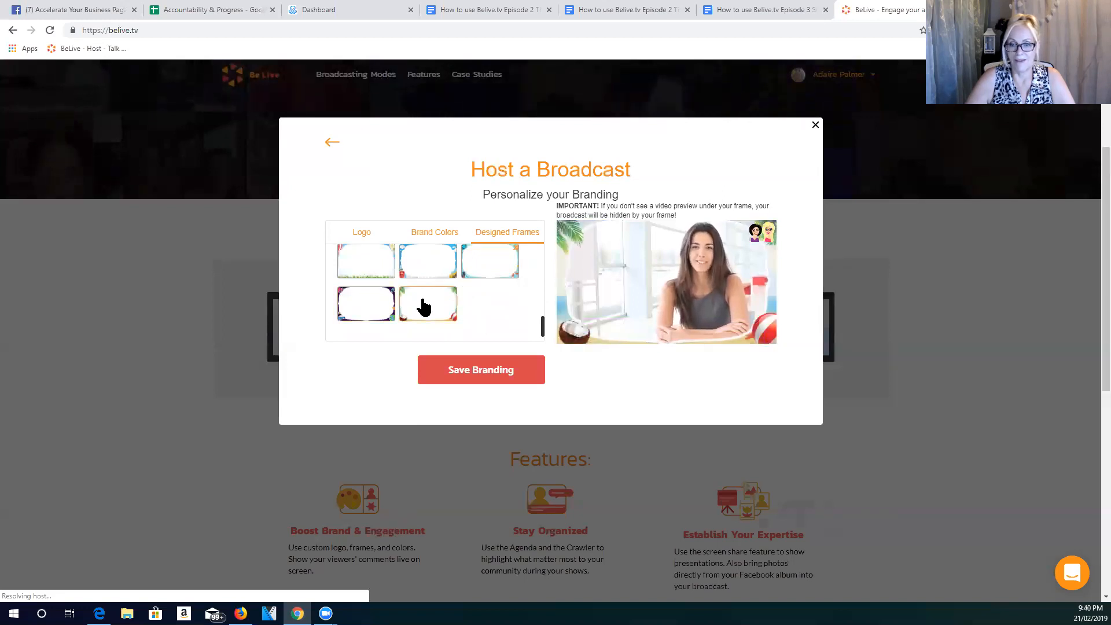
- Preview the uploaded yellow "Women in Business Adelaide" frame and the "Breaking the Facebook Code" frame
{"action": "scroll", "coordinate": [423, 306], "scroll_direction": "up", "scroll_amount": 1}
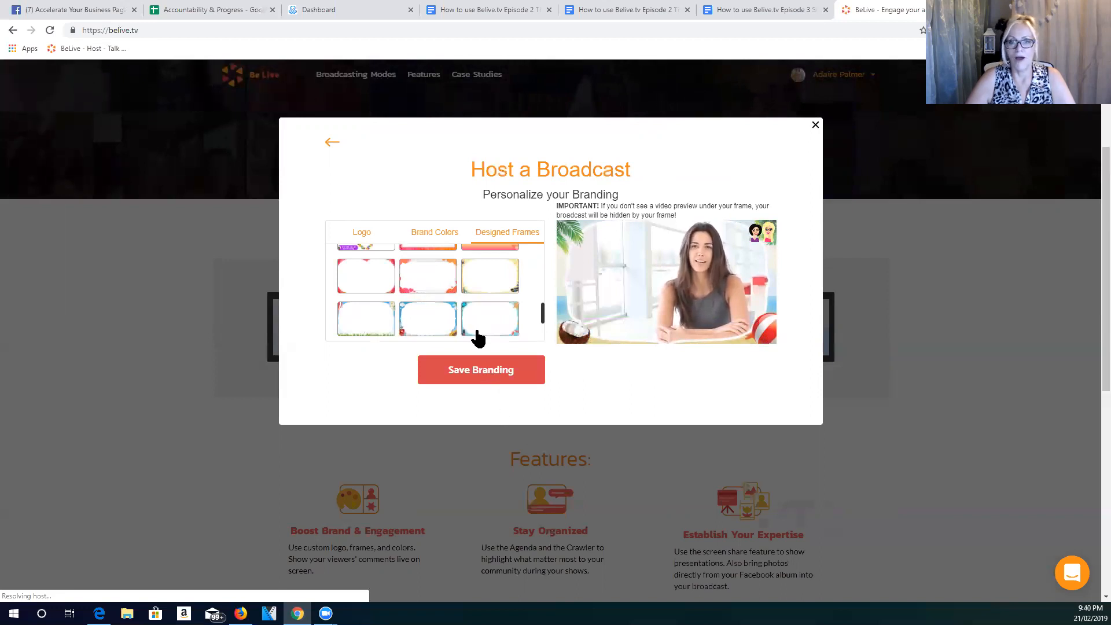
{"action": "scroll", "coordinate": [474, 336], "scroll_direction": "up", "scroll_amount": 2}
{"action": "scroll", "coordinate": [457, 295], "scroll_direction": "up", "scroll_amount": 1}
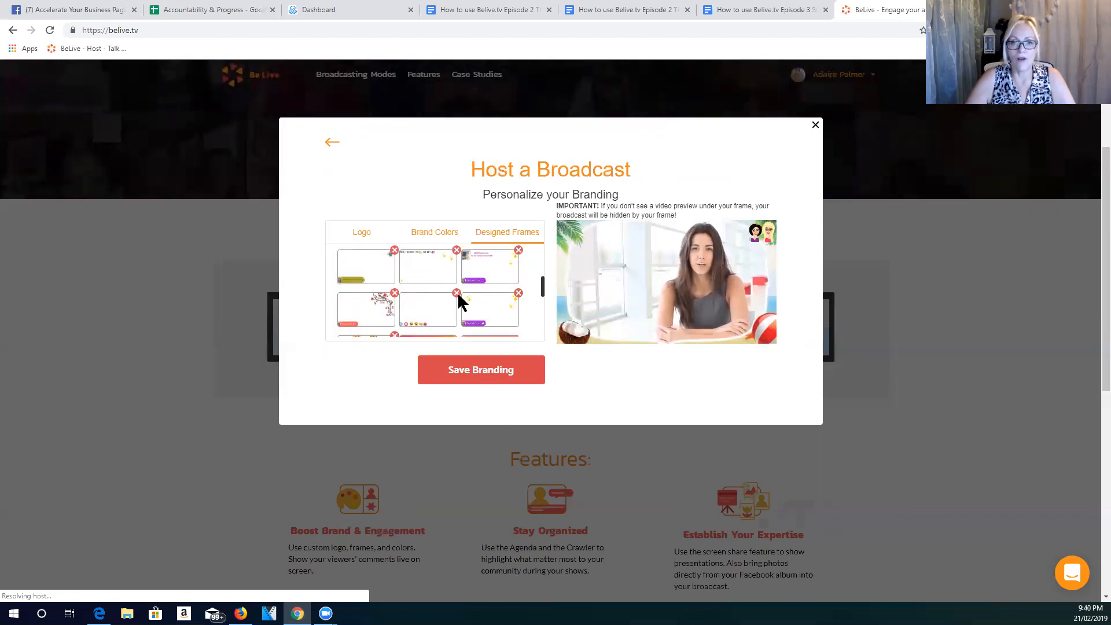
{"action": "scroll", "coordinate": [457, 295], "scroll_direction": "up", "scroll_amount": 1}
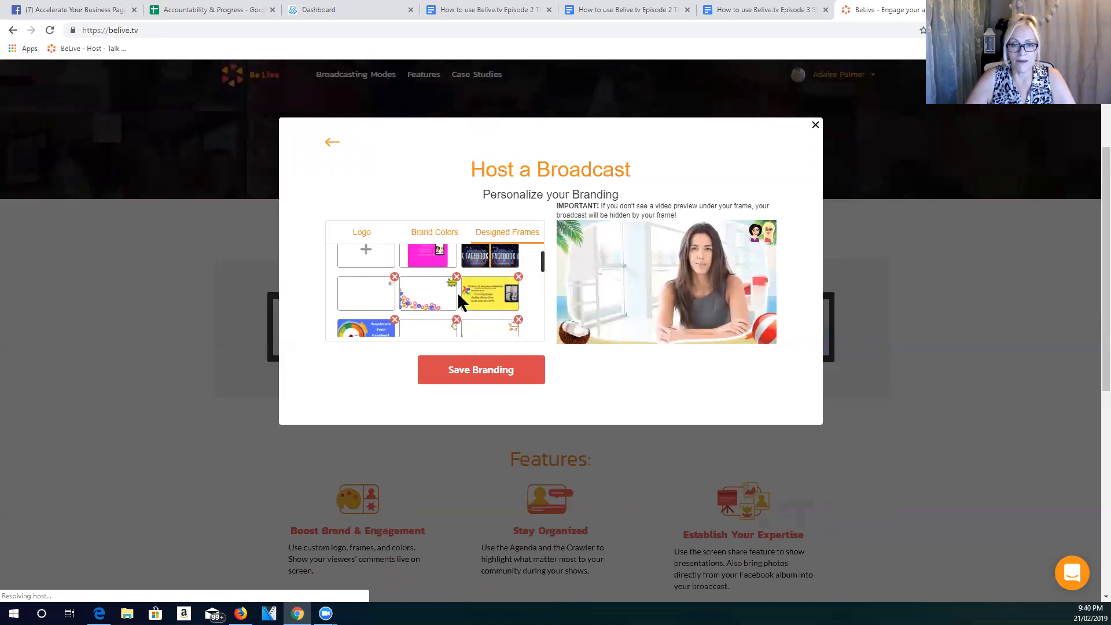
{"action": "left_click", "coordinate": [486, 296]}
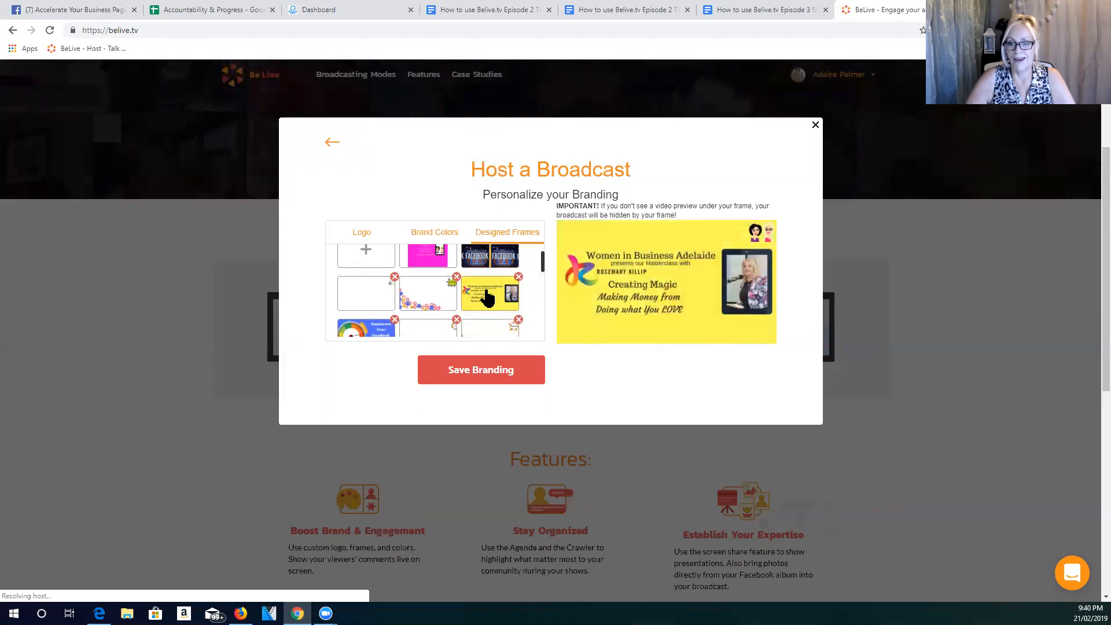
{"action": "left_click", "coordinate": [474, 258]}
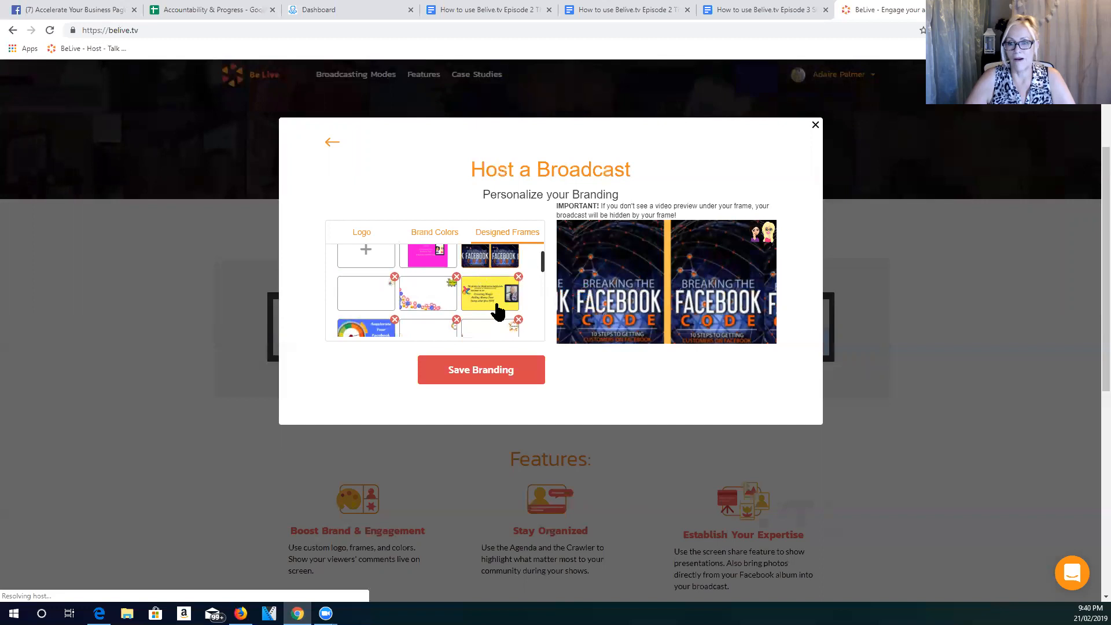
- Preview the orange gradient frame, the pink-orange dotted border and the floral heart "It's All about Community" frame
{"action": "scroll", "coordinate": [495, 311], "scroll_direction": "down", "scroll_amount": 1}
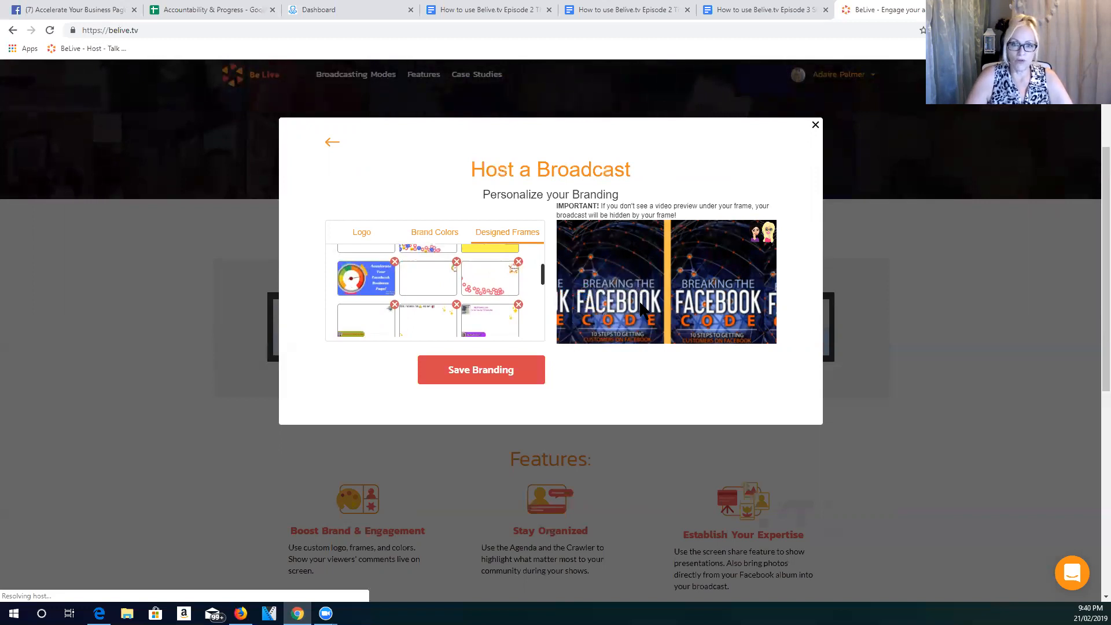
{"action": "left_click", "coordinate": [474, 285]}
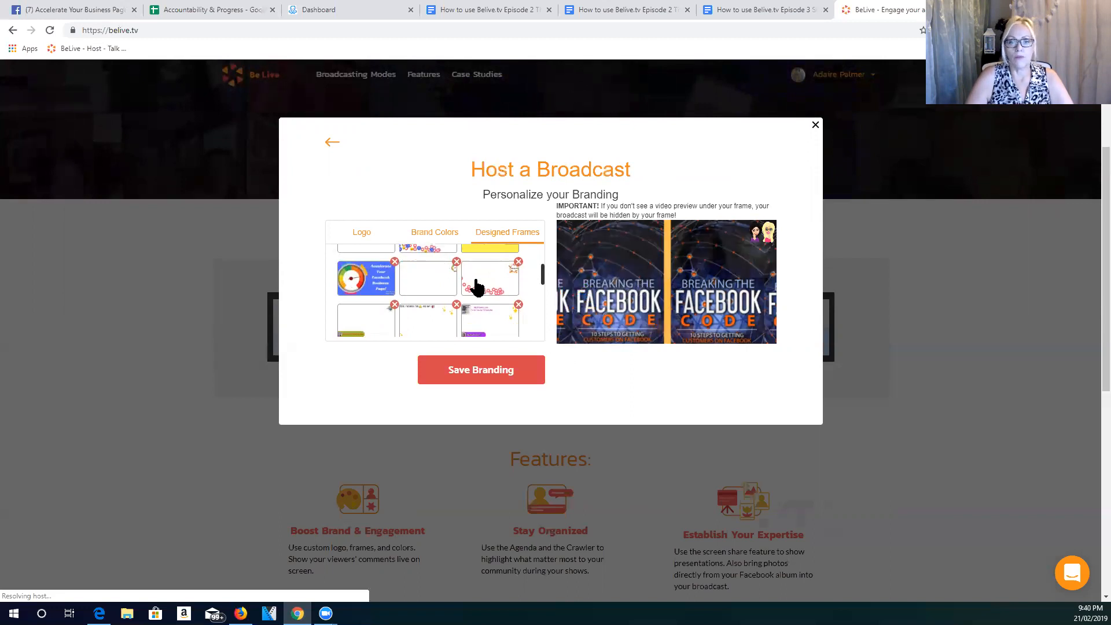
{"action": "scroll", "coordinate": [475, 287], "scroll_direction": "down", "scroll_amount": 2}
{"action": "left_click", "coordinate": [477, 298]}
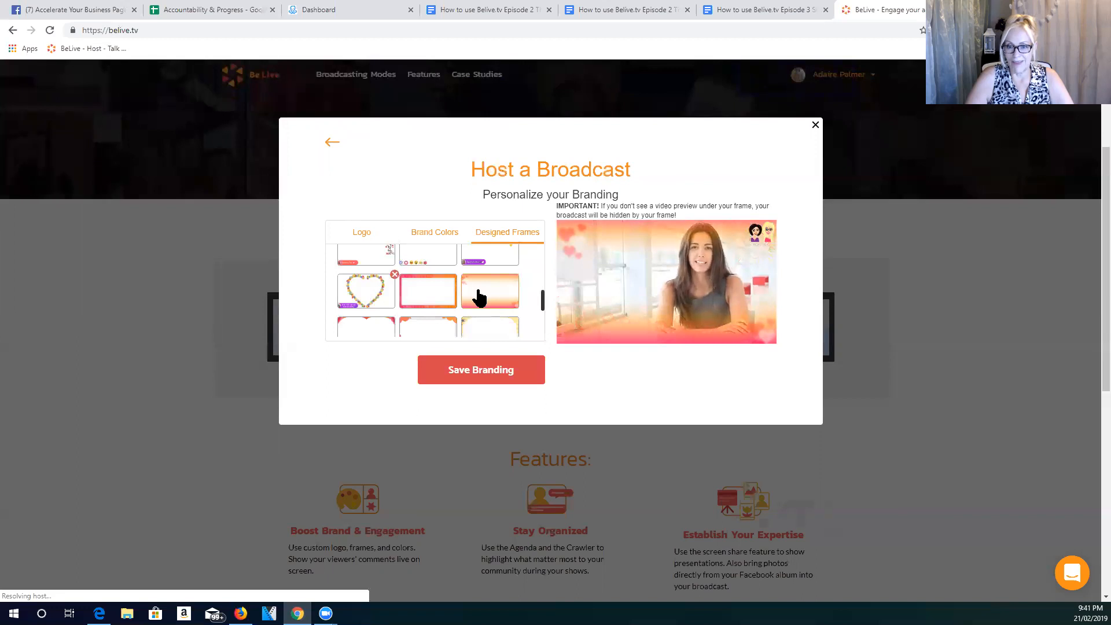
{"action": "left_click", "coordinate": [432, 304]}
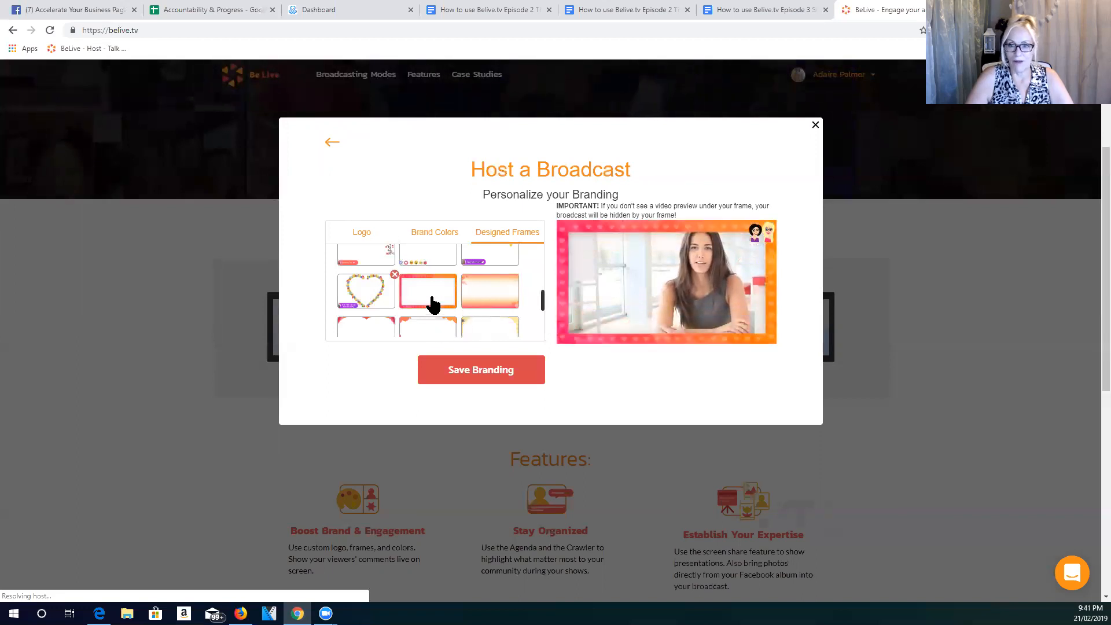
{"action": "left_click", "coordinate": [384, 305]}
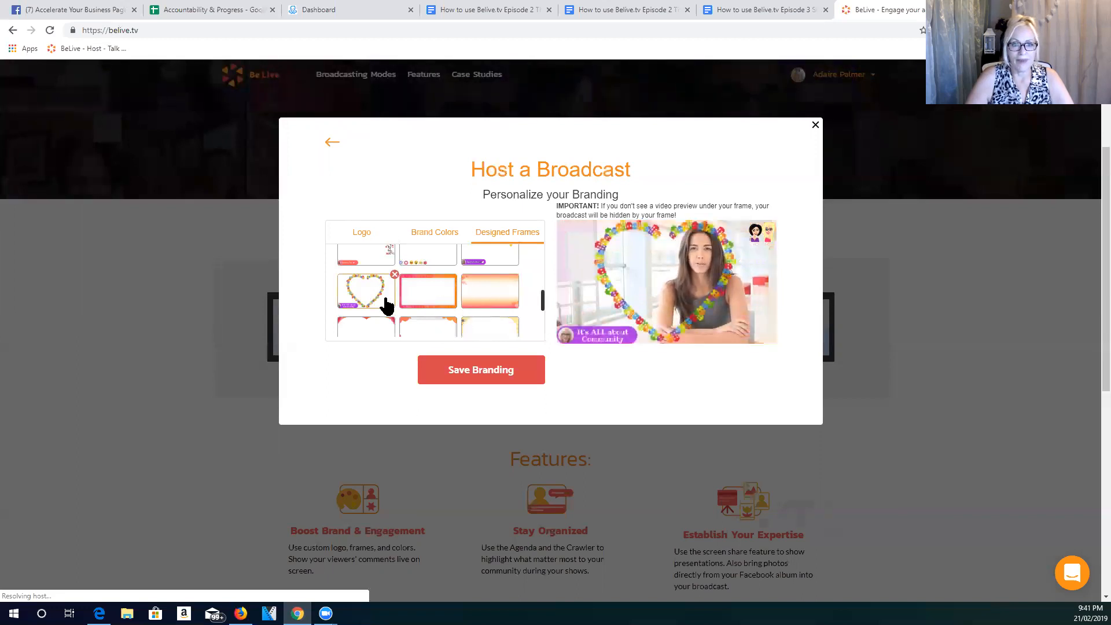
- Save the branding with the tropical beach frame (coconut and beach ball) and start the broadcast
{"action": "scroll", "coordinate": [469, 294], "scroll_direction": "down", "scroll_amount": 2}
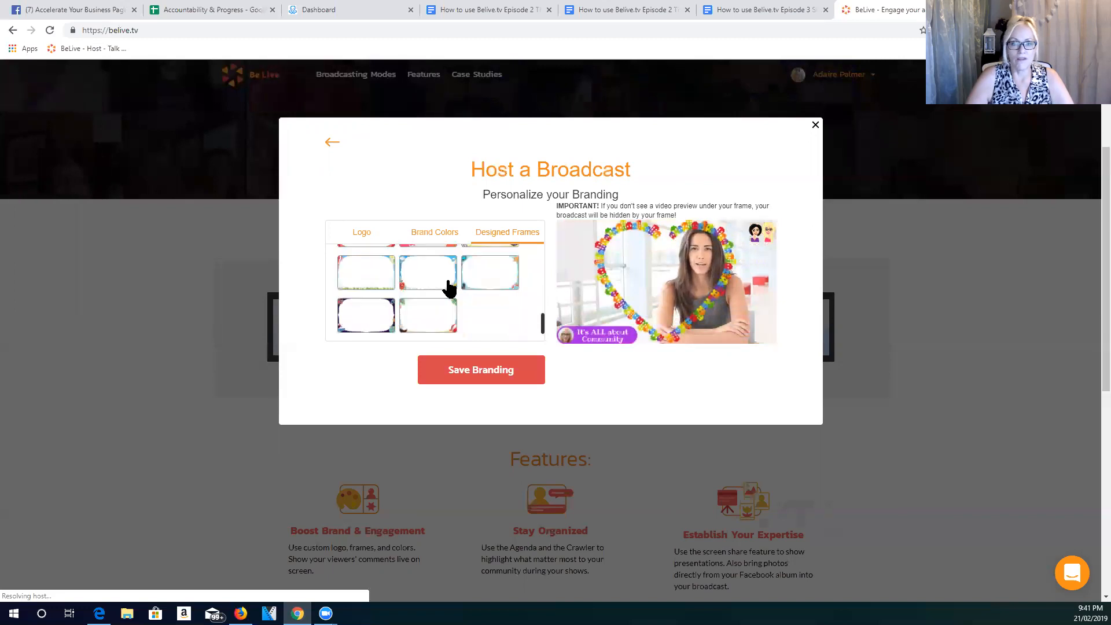
{"action": "left_click", "coordinate": [421, 307]}
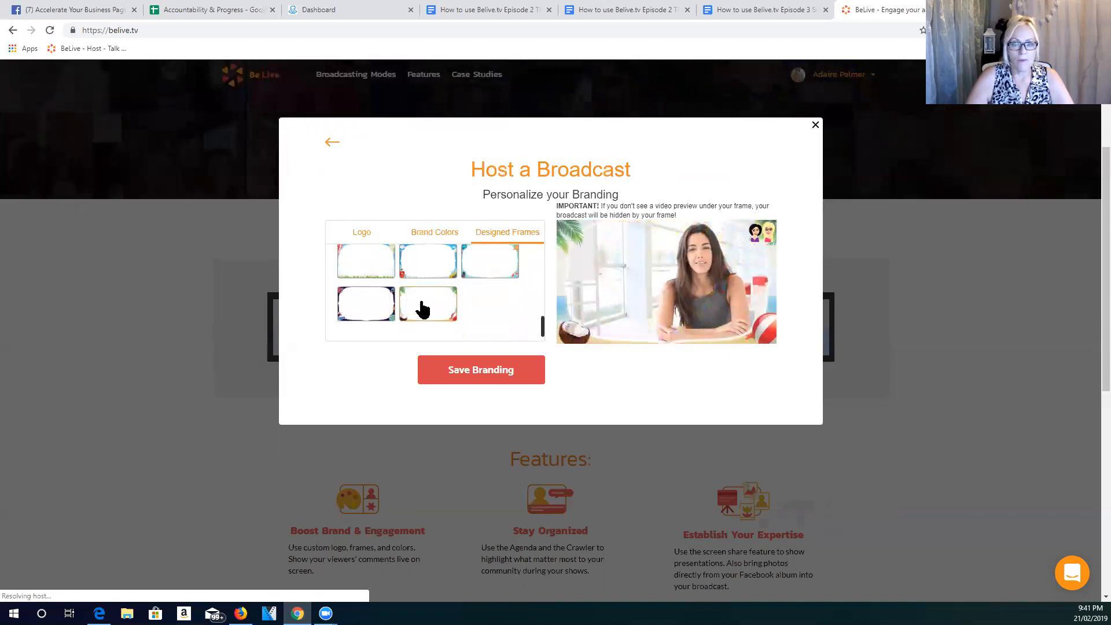
{"action": "left_click", "coordinate": [493, 379]}
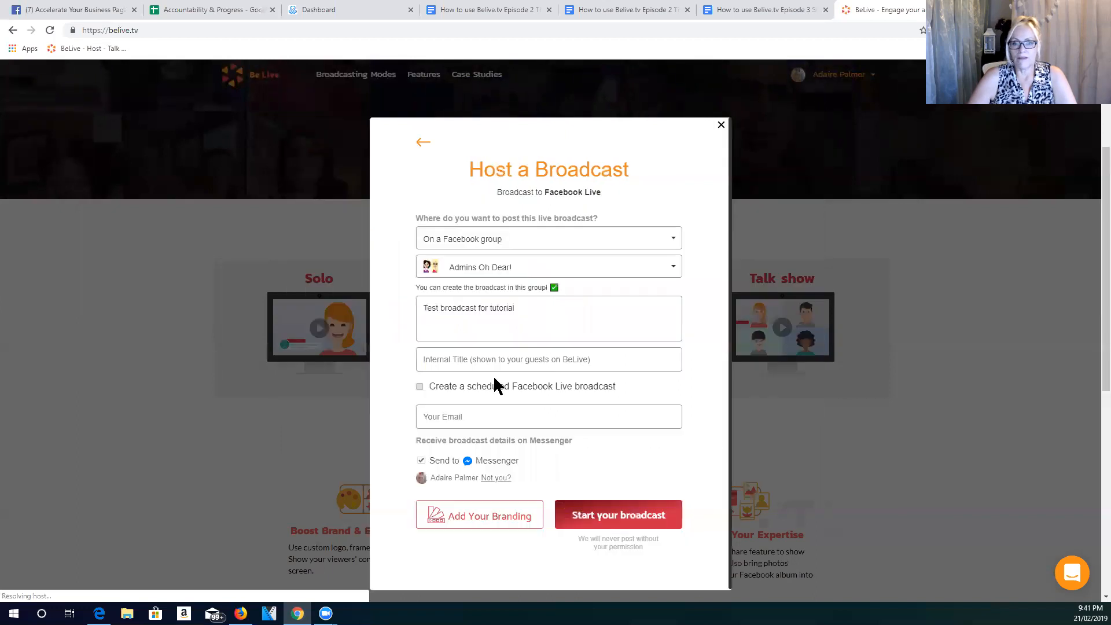
{"action": "left_click", "coordinate": [637, 516]}
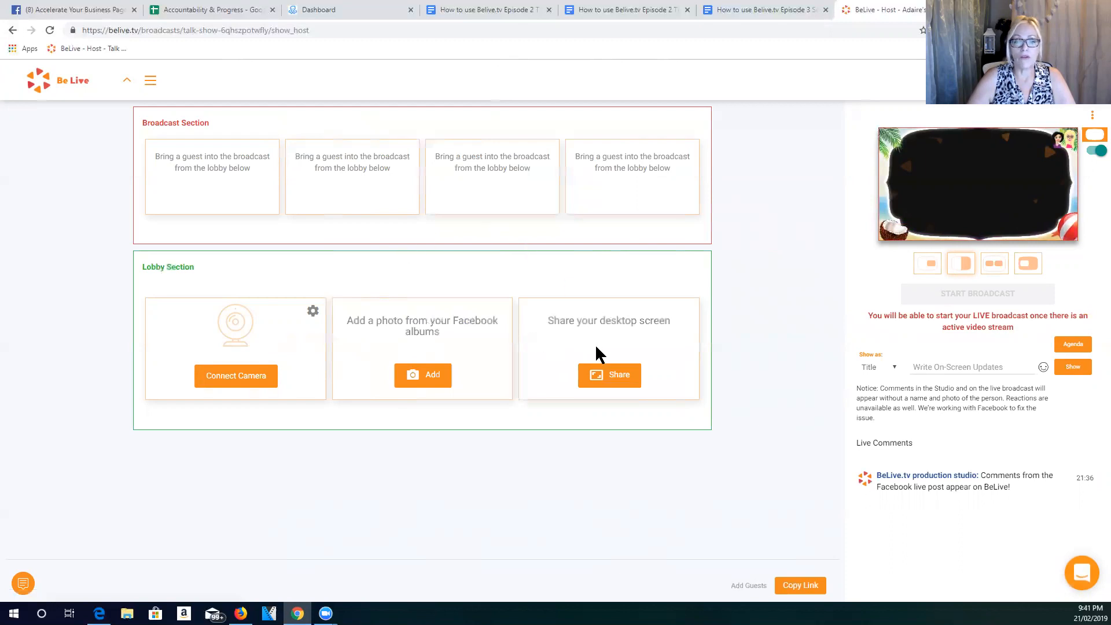
- Open the lobby camera's settings, try the 360p and 480p resolutions, and set the resolution back to 540p
{"action": "left_click", "coordinate": [313, 313]}
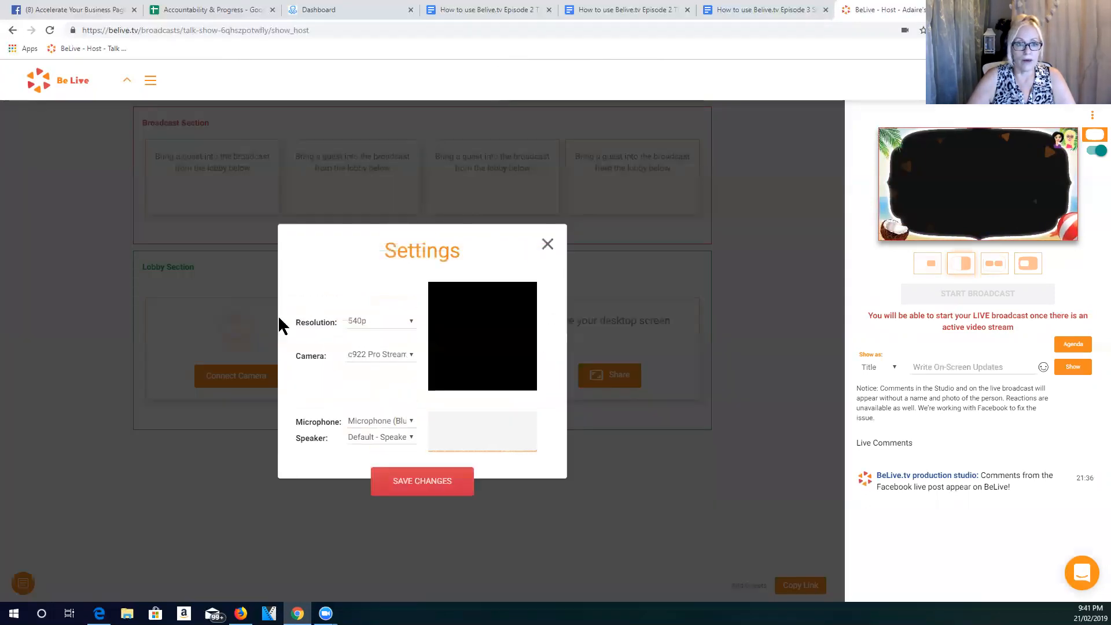
{"action": "left_click", "coordinate": [410, 325]}
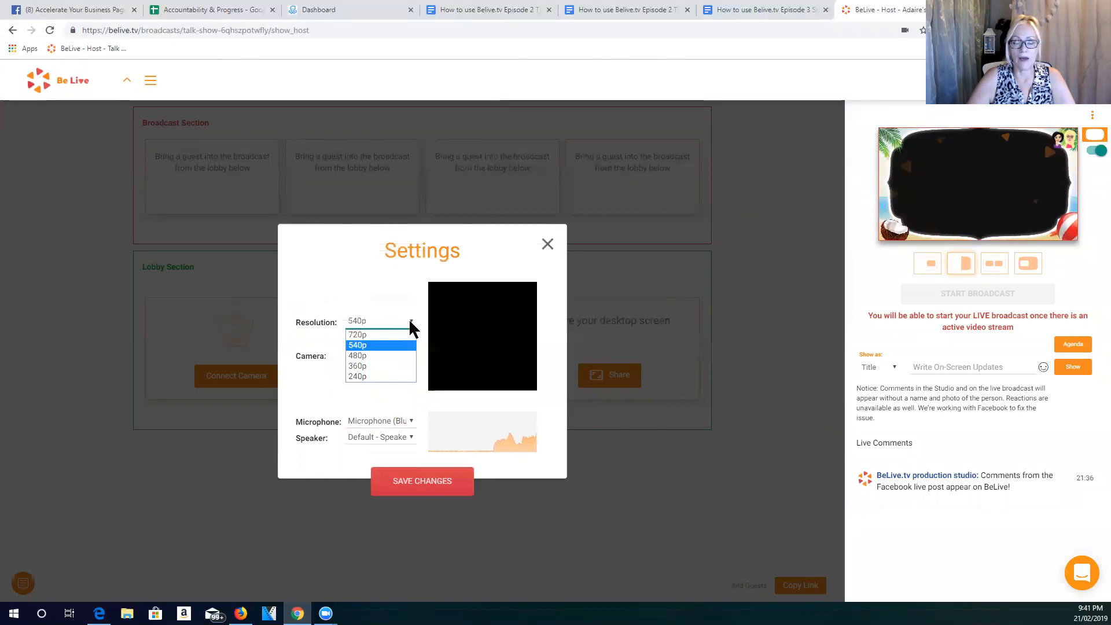
{"action": "left_click", "coordinate": [364, 366]}
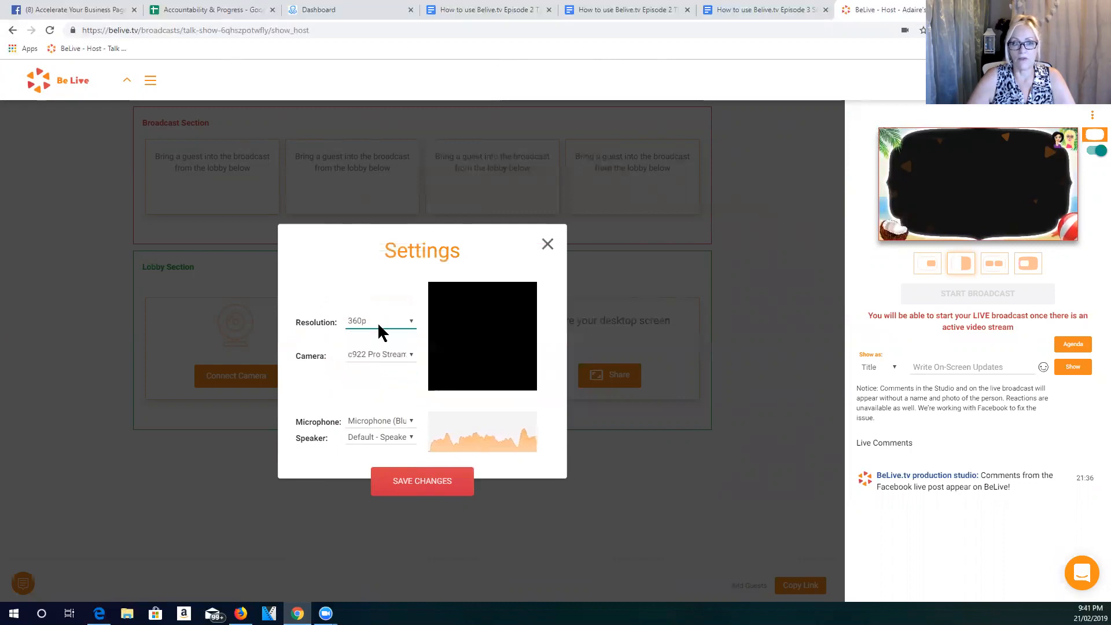
{"action": "left_click", "coordinate": [377, 322]}
{"action": "left_click", "coordinate": [364, 356]}
{"action": "left_click", "coordinate": [380, 325]}
{"action": "left_click", "coordinate": [376, 345]}
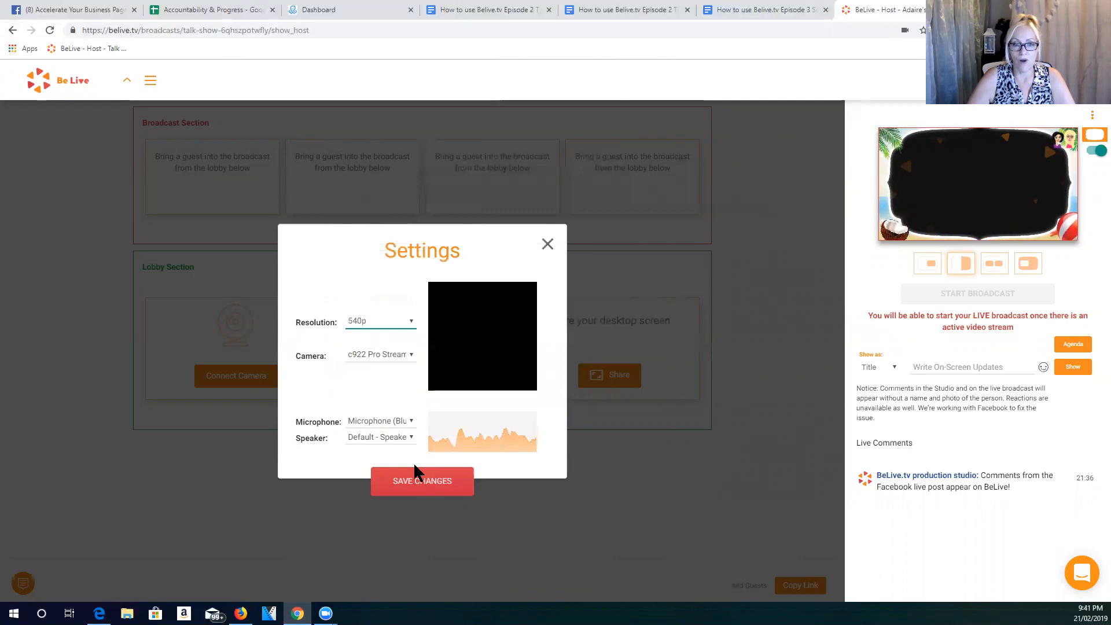
- Choose the c922 Pro Stream Webcam as the camera and close the settings without saving
{"action": "left_click", "coordinate": [412, 356]}
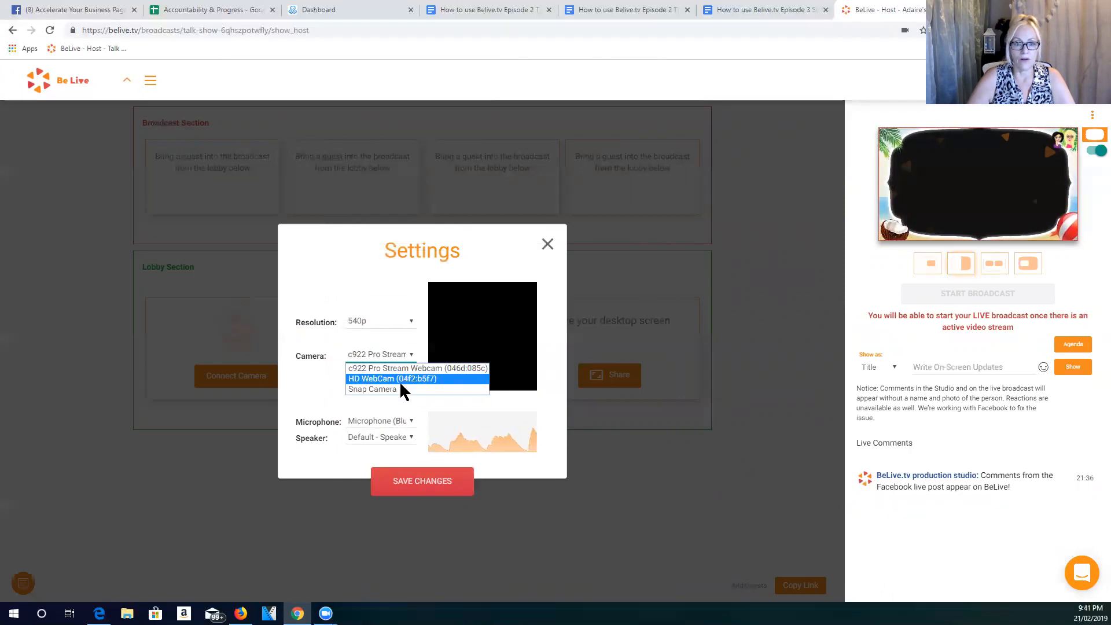
{"action": "left_click", "coordinate": [399, 368]}
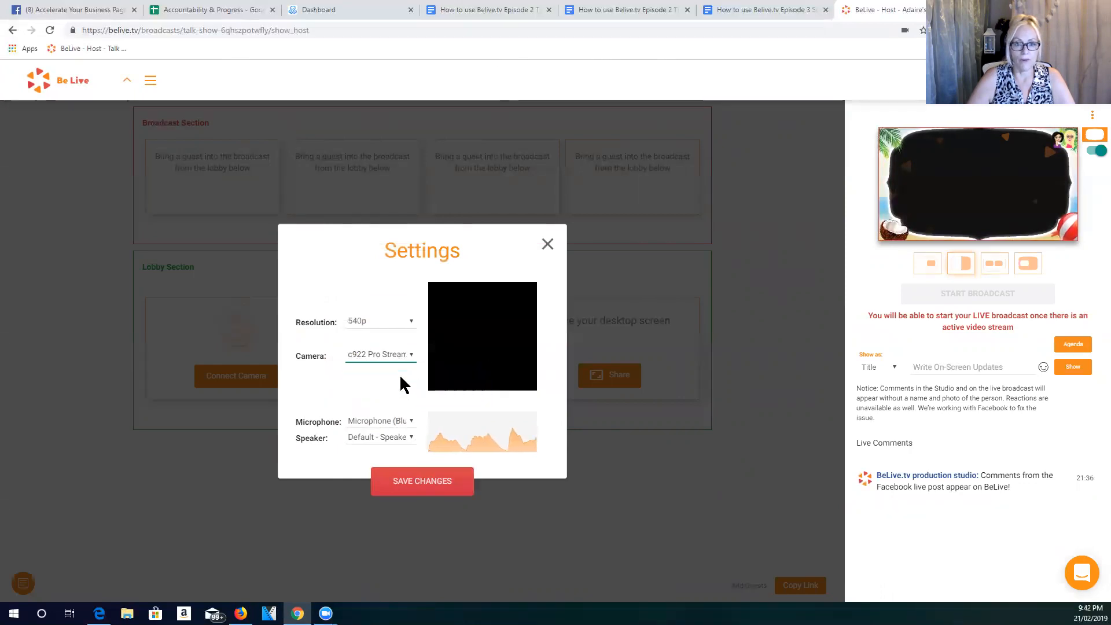
{"action": "left_click", "coordinate": [547, 243]}
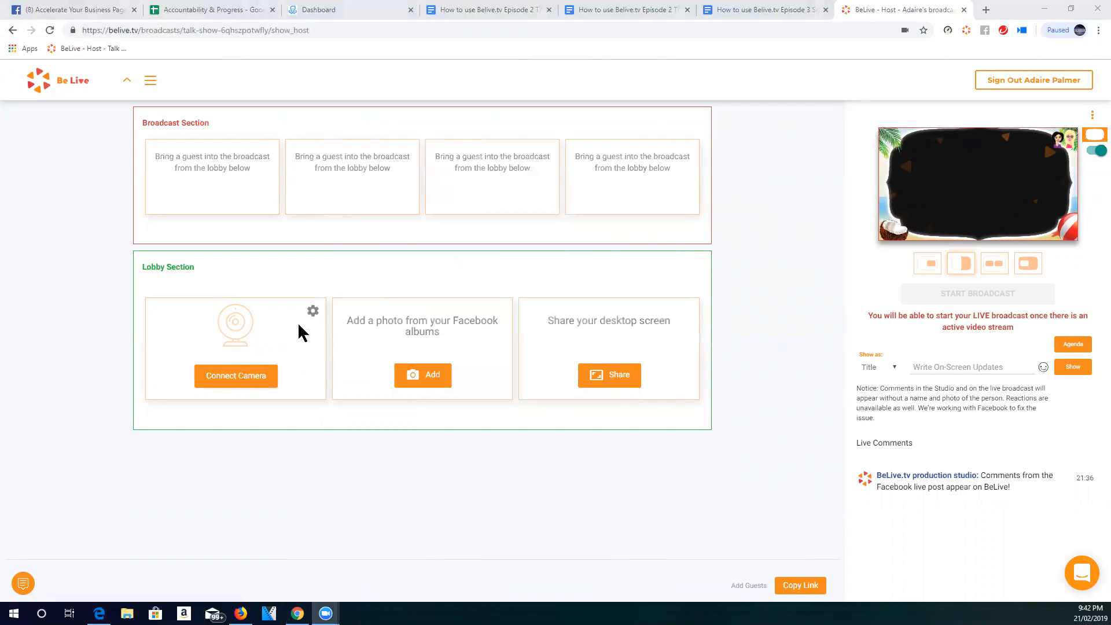
- Reopen the lobby camera's settings and save them with 540p resolution and the c922 Pro Stream webcam
{"action": "left_click", "coordinate": [313, 312]}
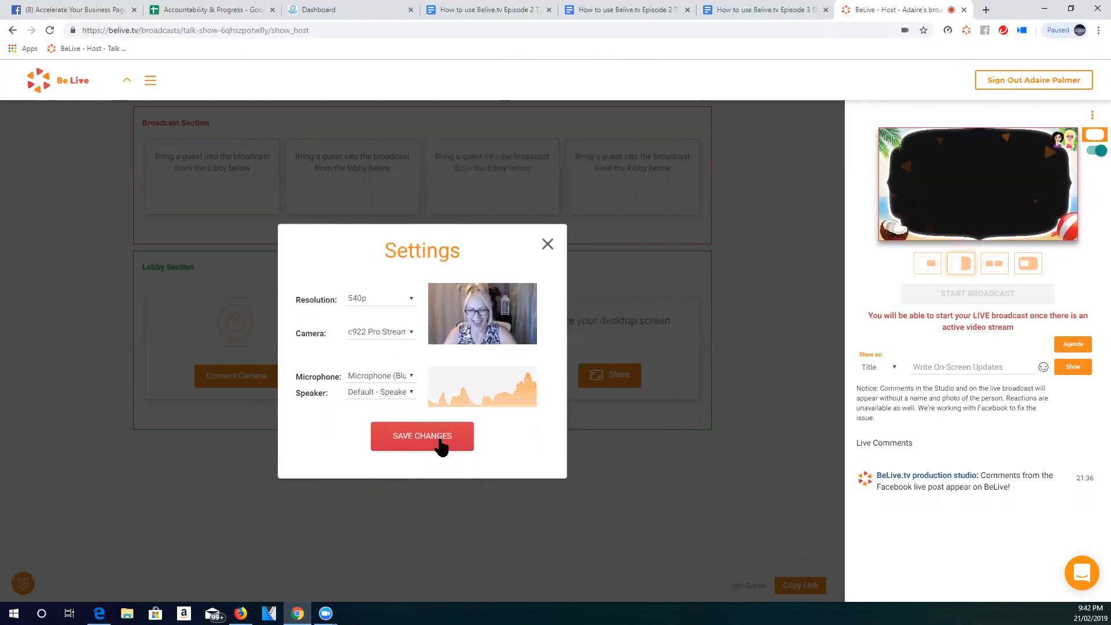
{"action": "left_click", "coordinate": [441, 445]}
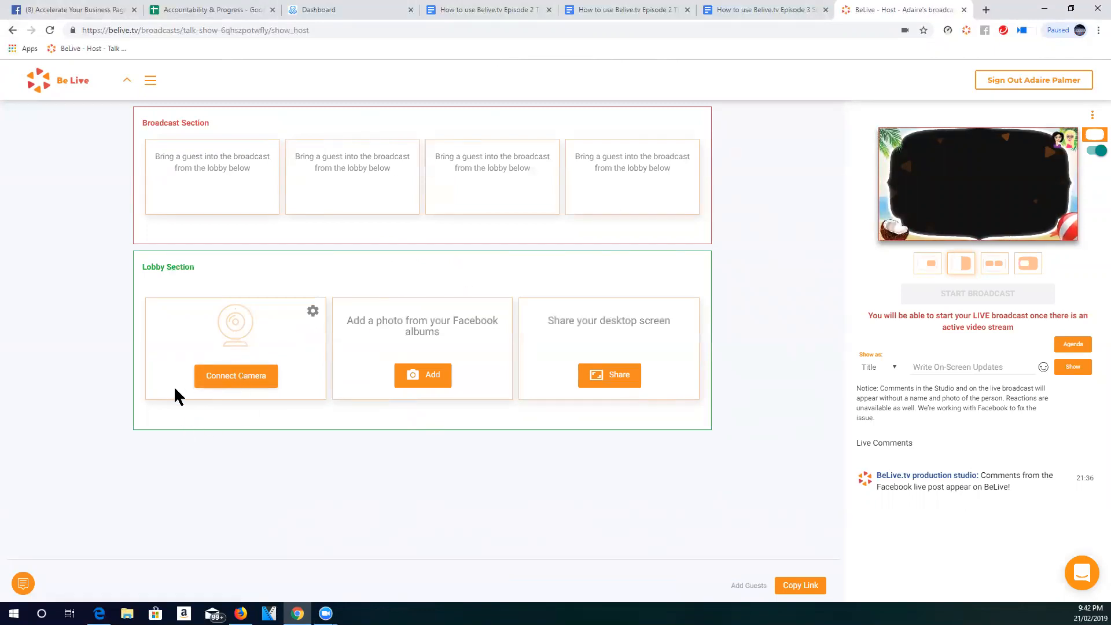
- Connect the webcam and bring it into the broadcast, dropping it to the lobby once and returning it to the broadcast
{"action": "left_click", "coordinate": [221, 379]}
{"action": "left_click", "coordinate": [236, 346]}
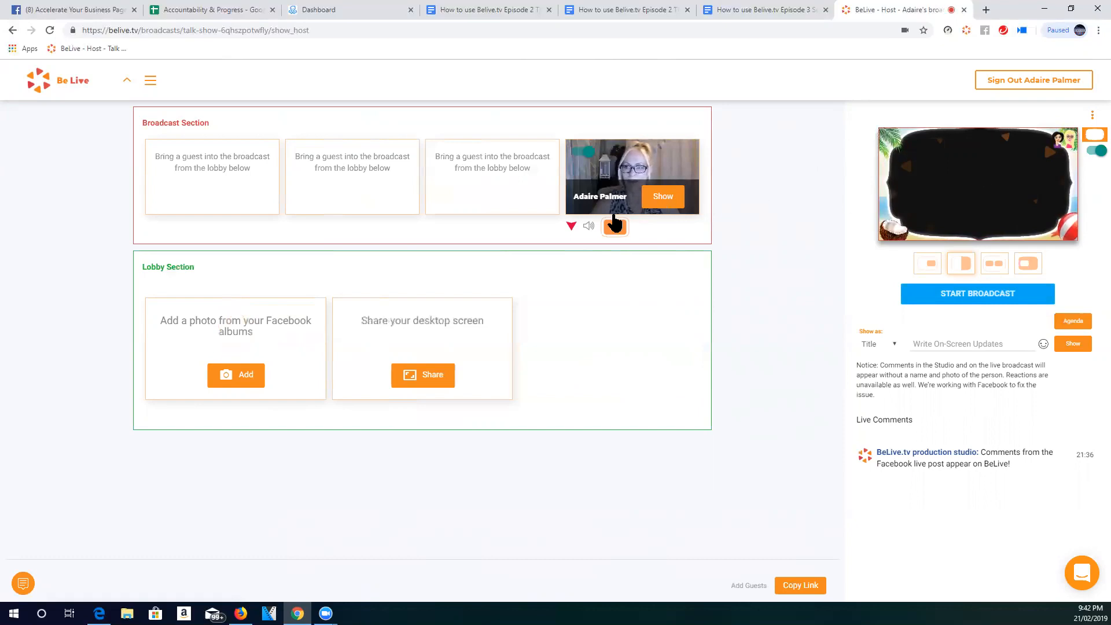
{"action": "left_click", "coordinate": [572, 226]}
{"action": "mouse_move", "coordinate": [234, 370]}
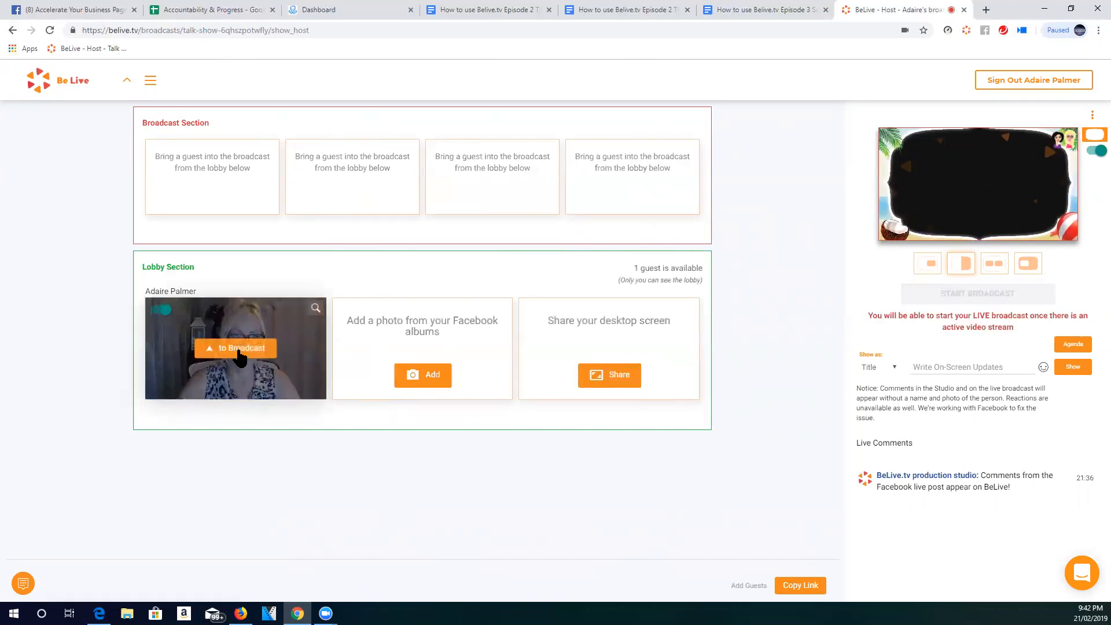
{"action": "left_click", "coordinate": [239, 350]}
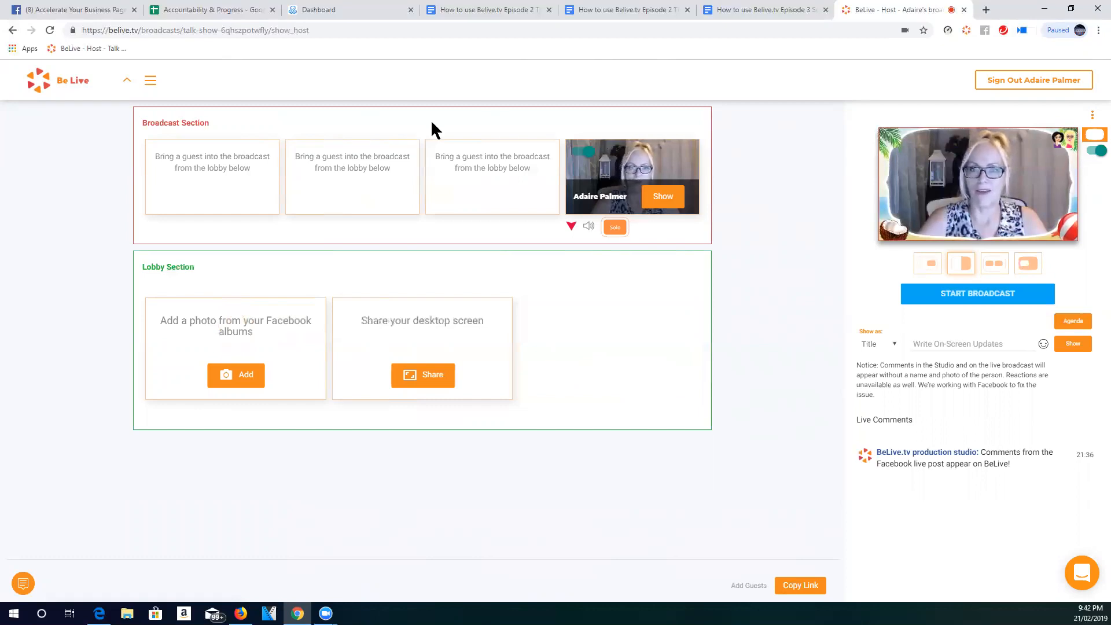
- Switch the tropical frame in the broadcast preview off and back on twice
{"action": "left_click", "coordinate": [1095, 152]}
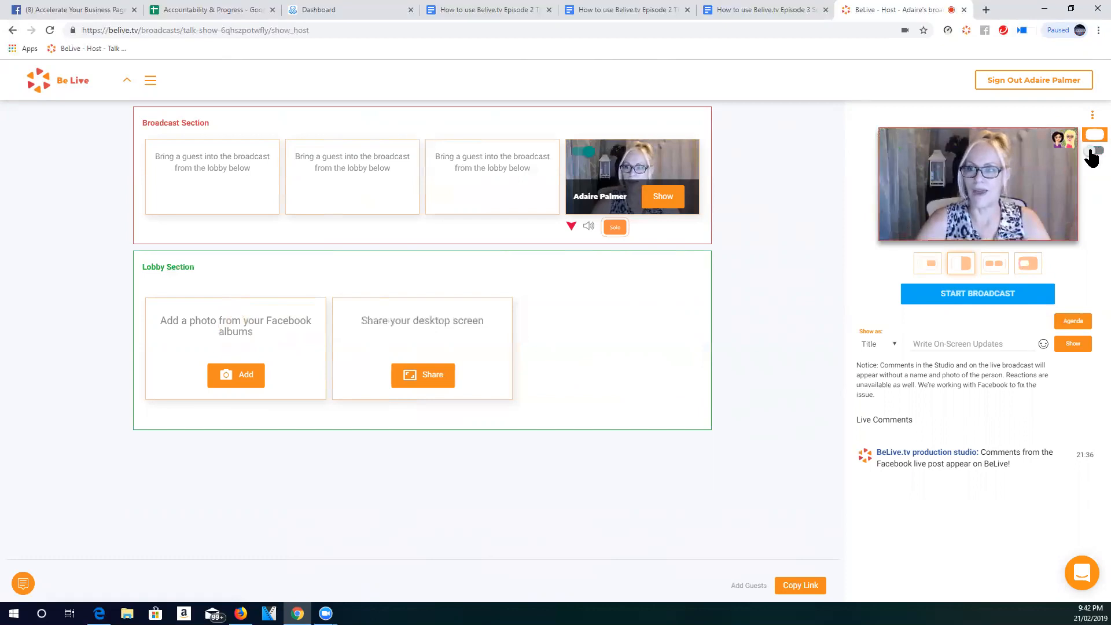
{"action": "left_click", "coordinate": [1096, 151]}
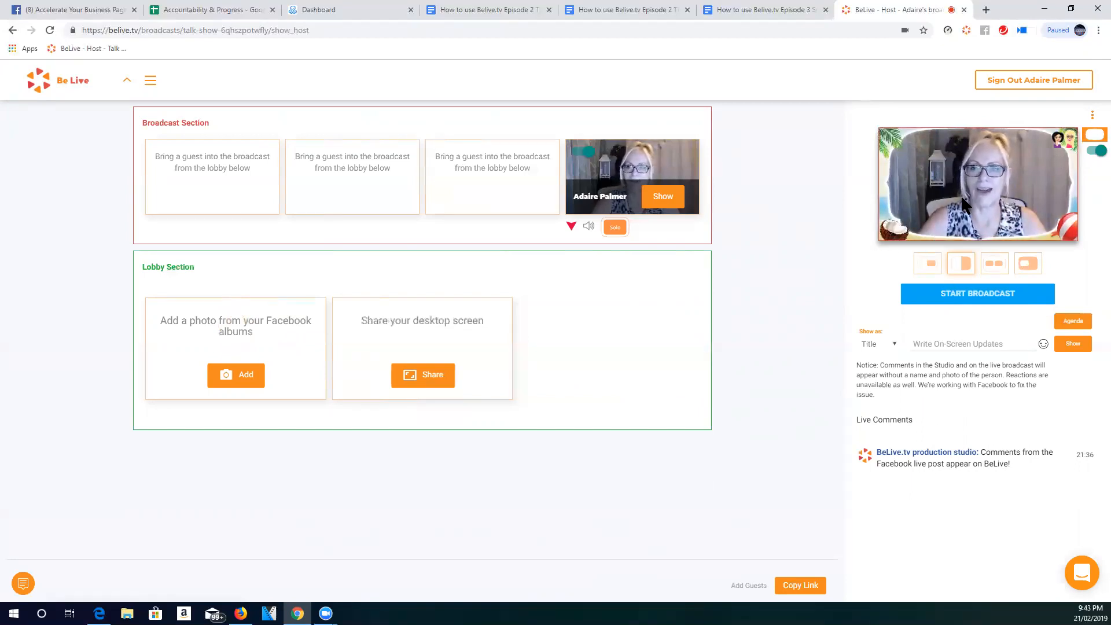
{"action": "left_click", "coordinate": [1094, 152]}
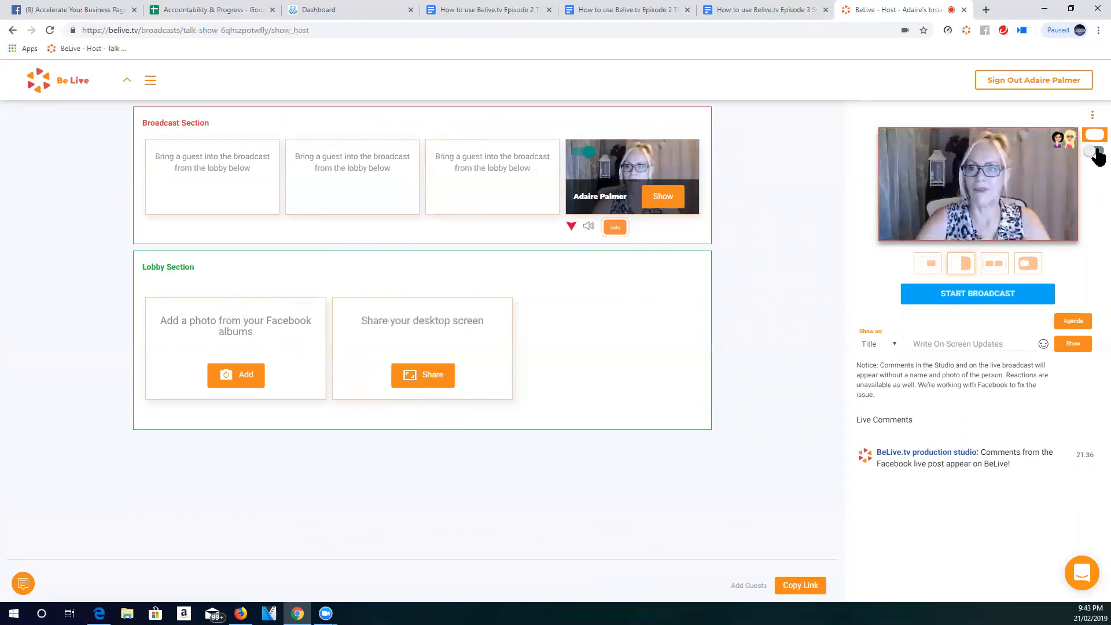
{"action": "left_click", "coordinate": [1097, 154]}
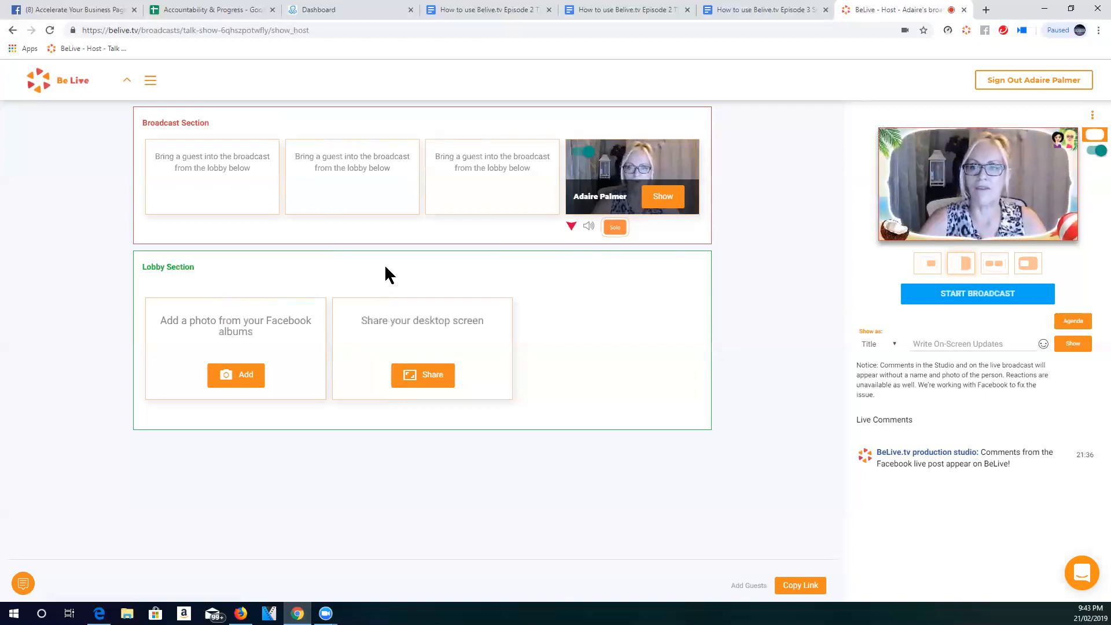
- Share the Zoom - Free Account application window into the lobby with audio sharing enabled
{"action": "left_click", "coordinate": [430, 375]}
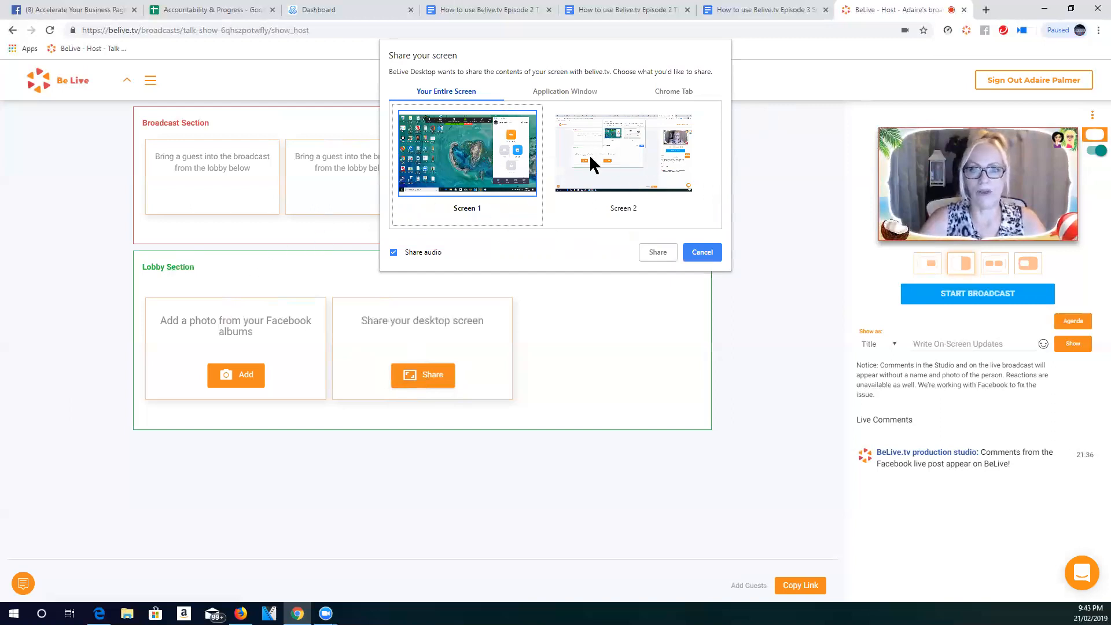
{"action": "left_click", "coordinate": [680, 91]}
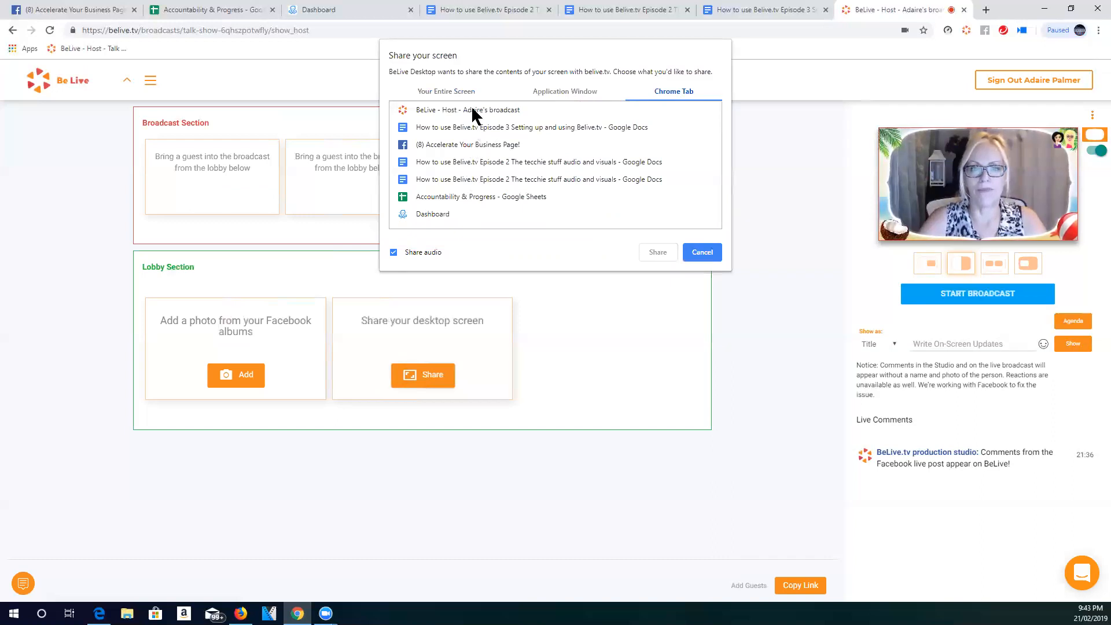
{"action": "left_click", "coordinate": [567, 94]}
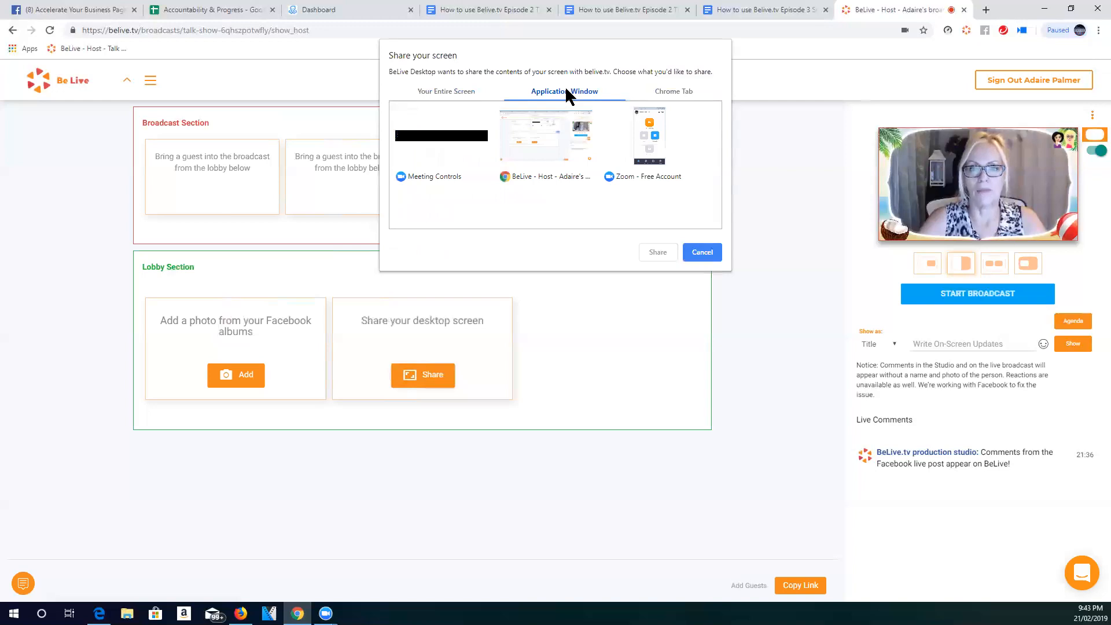
{"action": "left_click", "coordinate": [648, 132]}
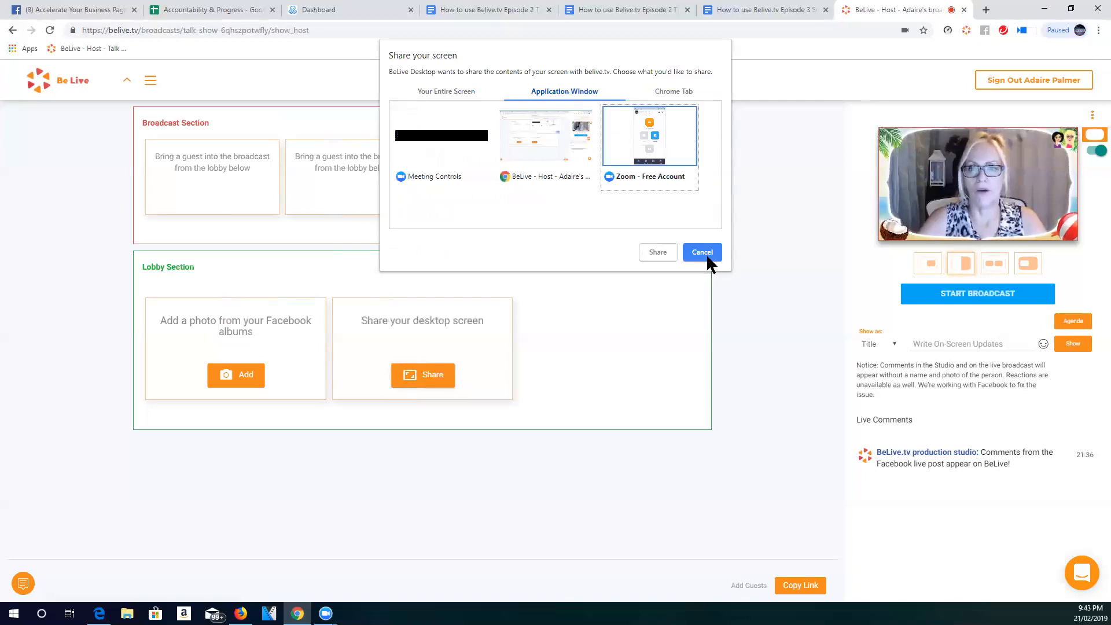
{"action": "left_click", "coordinate": [657, 255]}
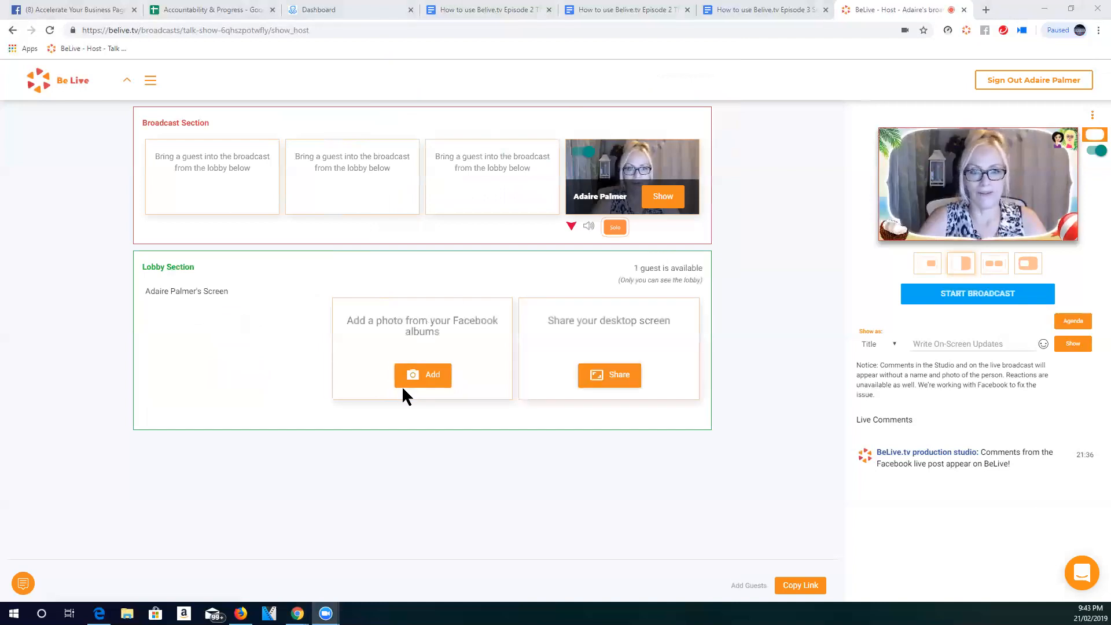
- Bring the shared Zoom window into the broadcast, switch off the tropical frame, and show the window solo
{"action": "mouse_move", "coordinate": [212, 362]}
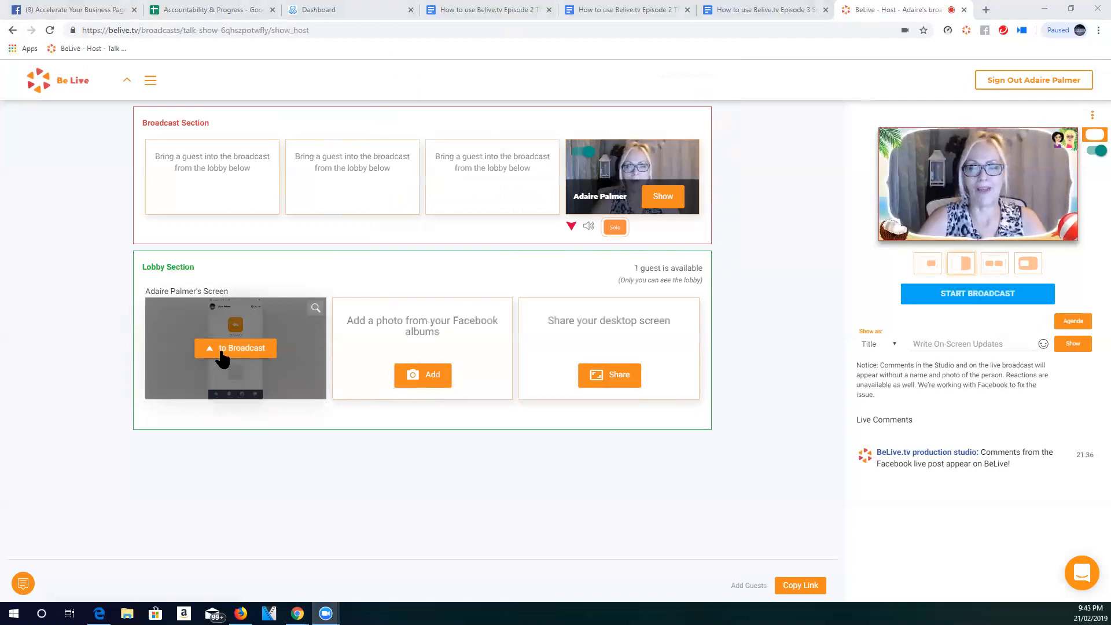
{"action": "left_click", "coordinate": [236, 350]}
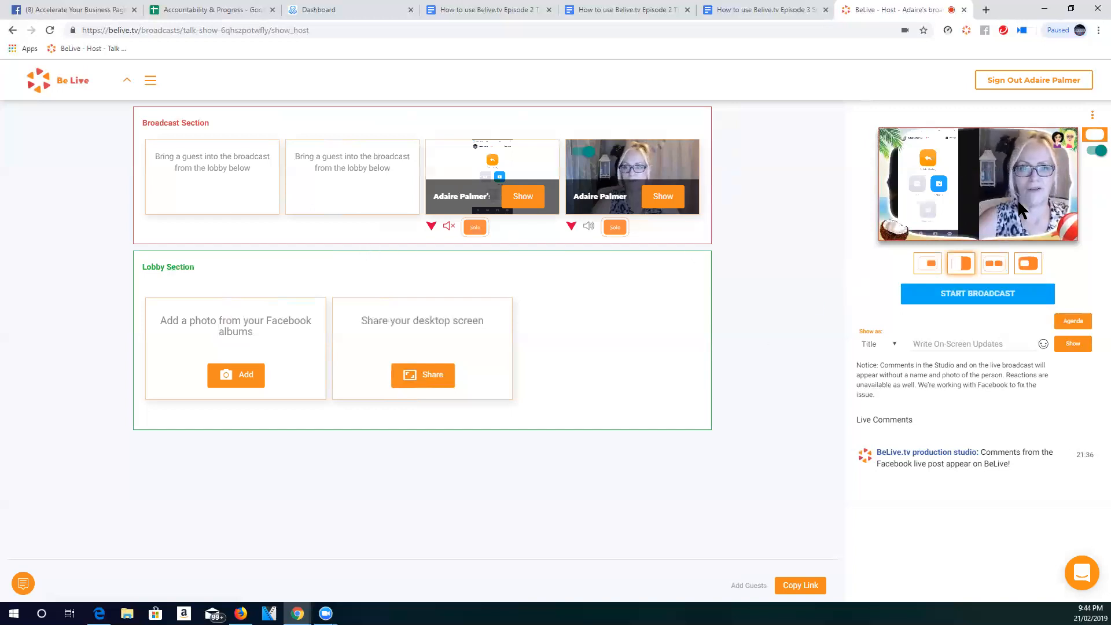
{"action": "left_click", "coordinate": [1094, 151]}
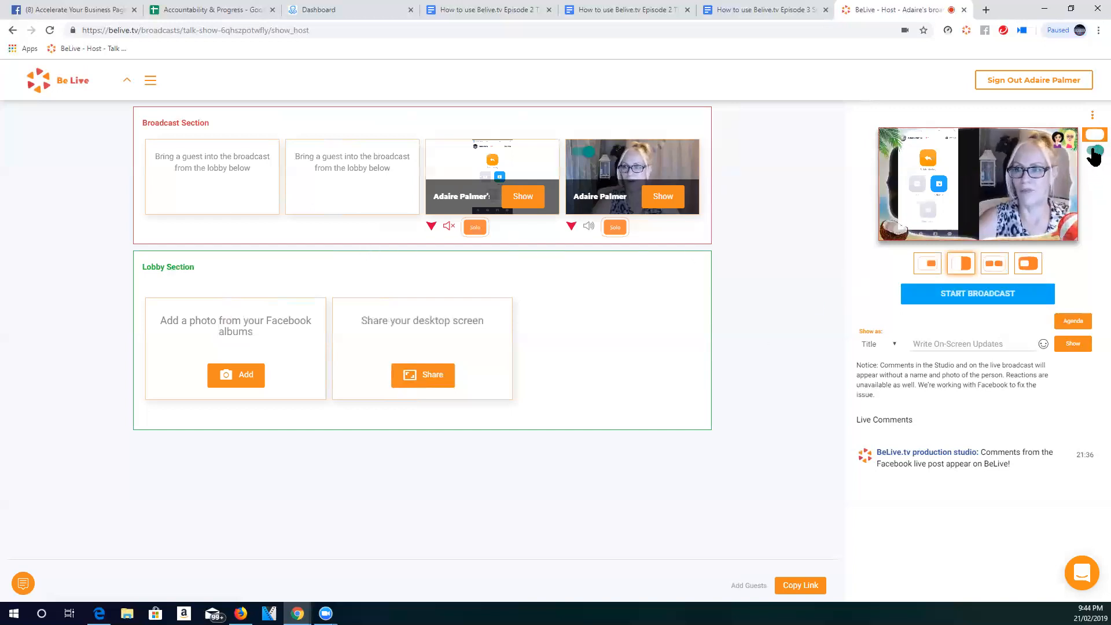
{"action": "left_click", "coordinate": [475, 227]}
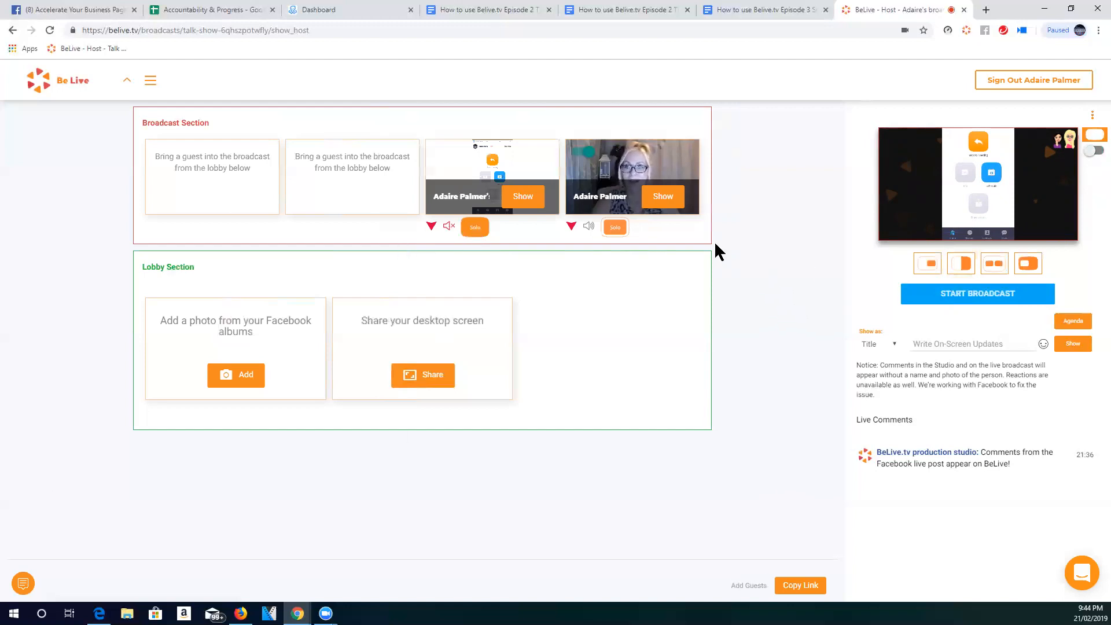
- Drop the shared Zoom window back to the lobby and switch the tropical frame on
{"action": "left_click", "coordinate": [431, 227]}
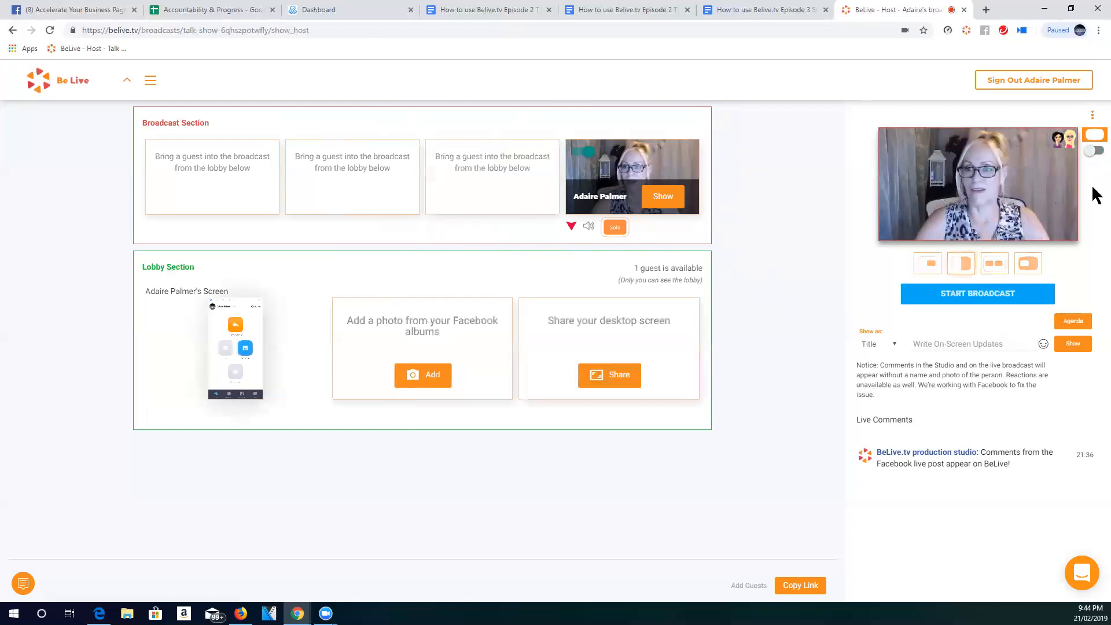
{"action": "left_click", "coordinate": [1095, 152]}
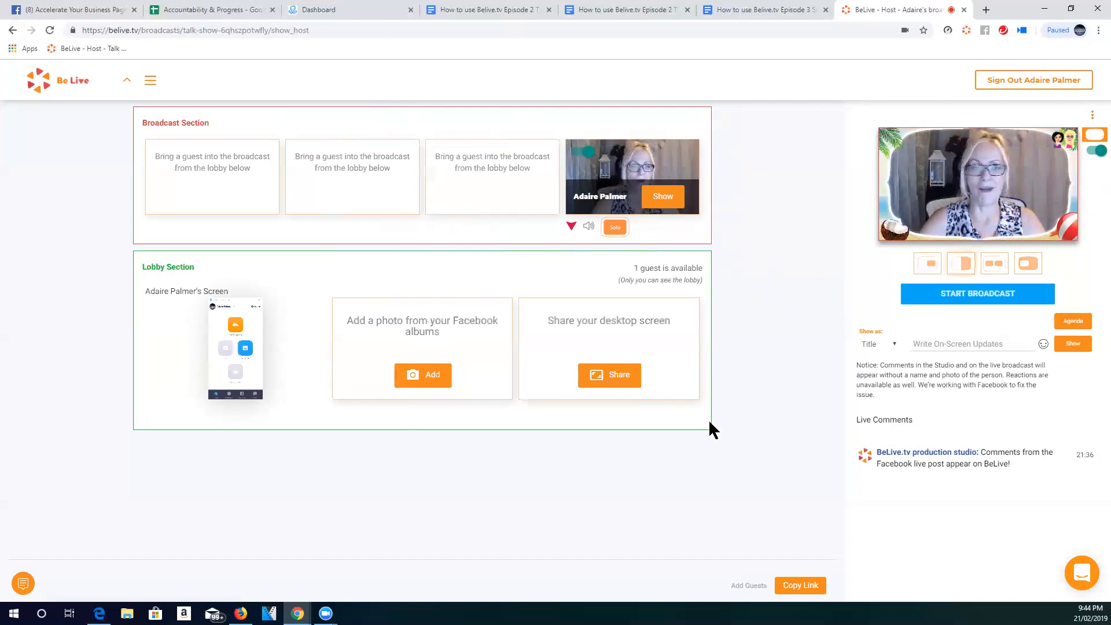
- Share the "How to use Belive.tv Episode 3 Setting up and using Belive.tv" Chrome tab with audio and return to the host studio
{"action": "left_click", "coordinate": [625, 379]}
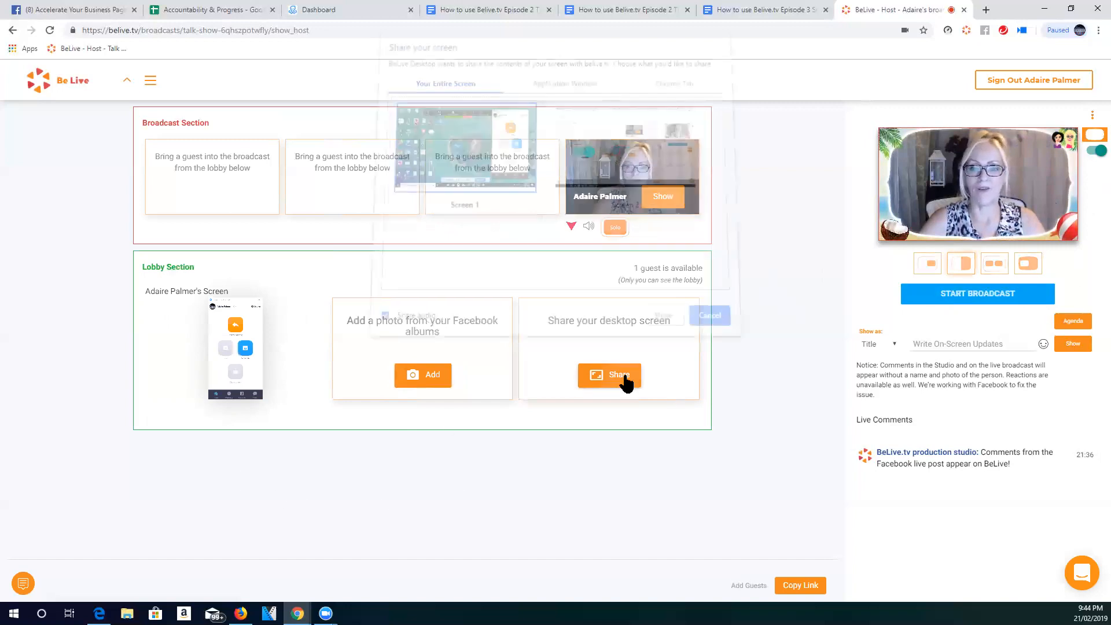
{"action": "left_click", "coordinate": [683, 91]}
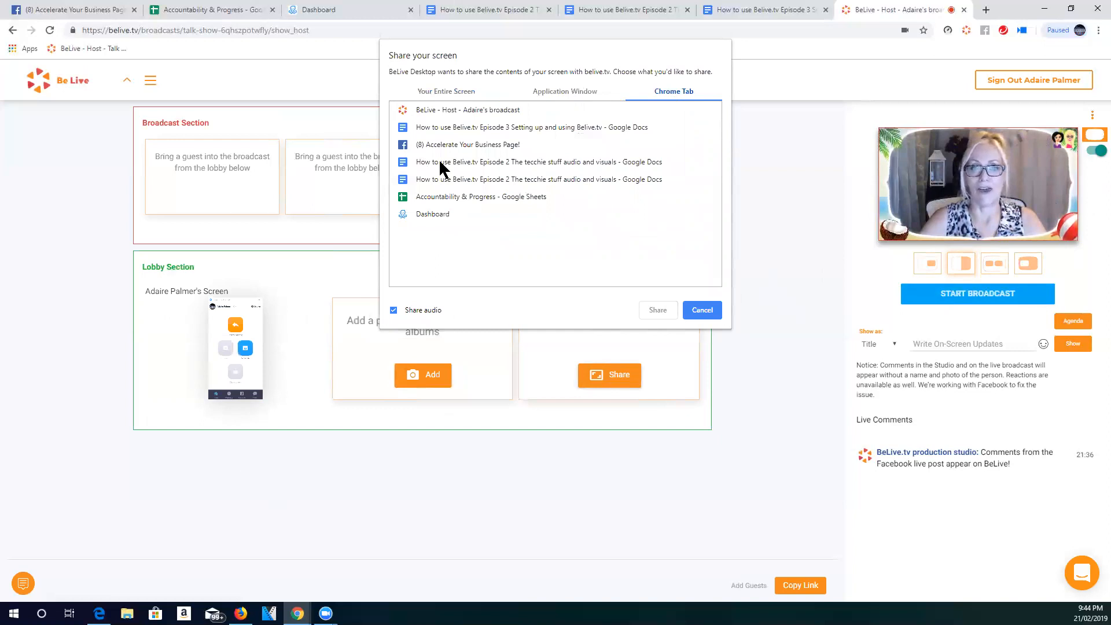
{"action": "left_click", "coordinate": [449, 128]}
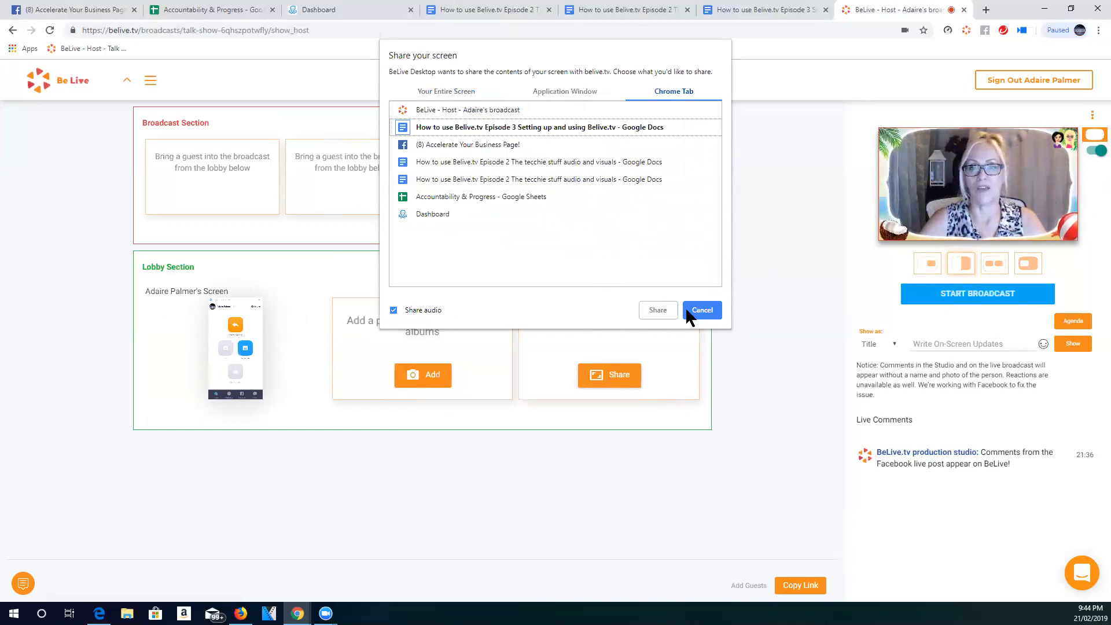
{"action": "left_click", "coordinate": [667, 309]}
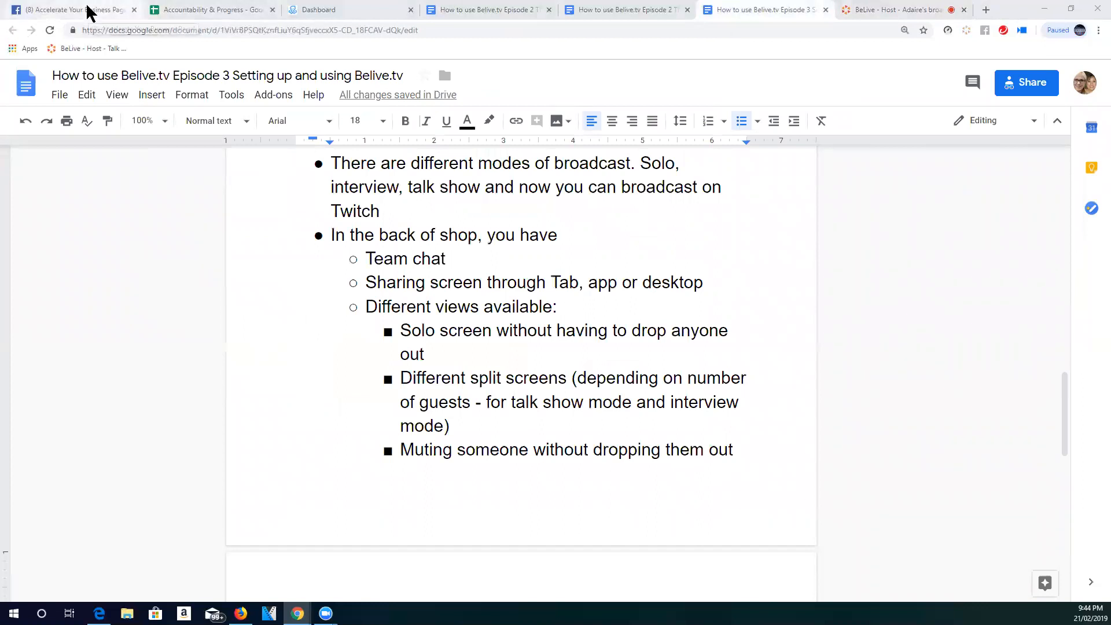
{"action": "left_click", "coordinate": [901, 14]}
- Bring the shared Google Docs tab into the broadcast, show it solo, and drop it back to the lobby
{"action": "mouse_move", "coordinate": [431, 354]}
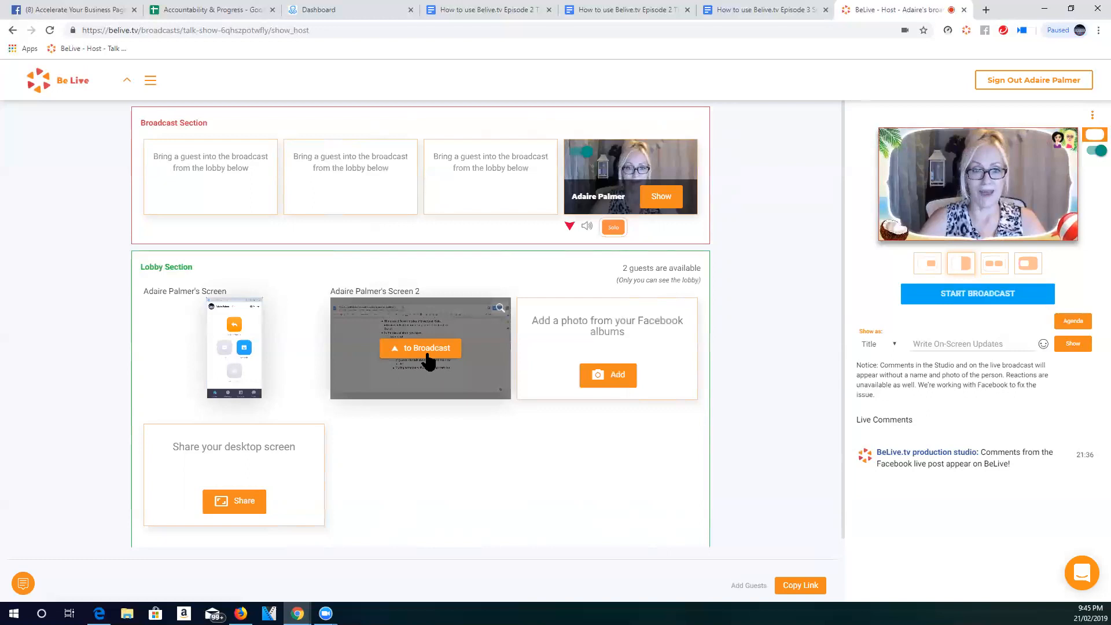
{"action": "left_click", "coordinate": [428, 358]}
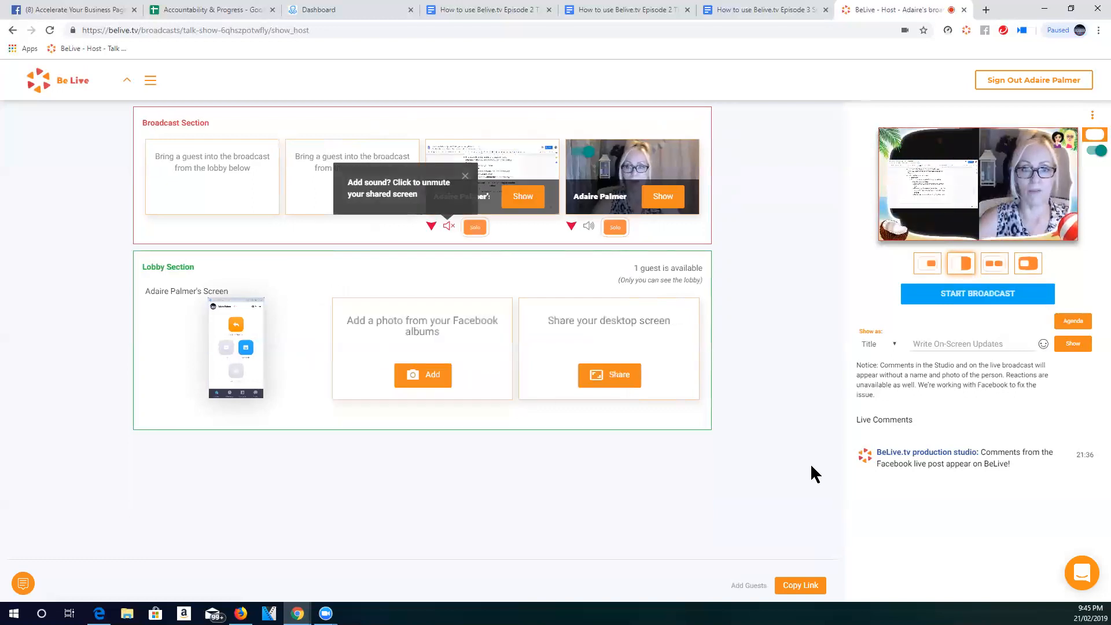
{"action": "left_click", "coordinate": [474, 229]}
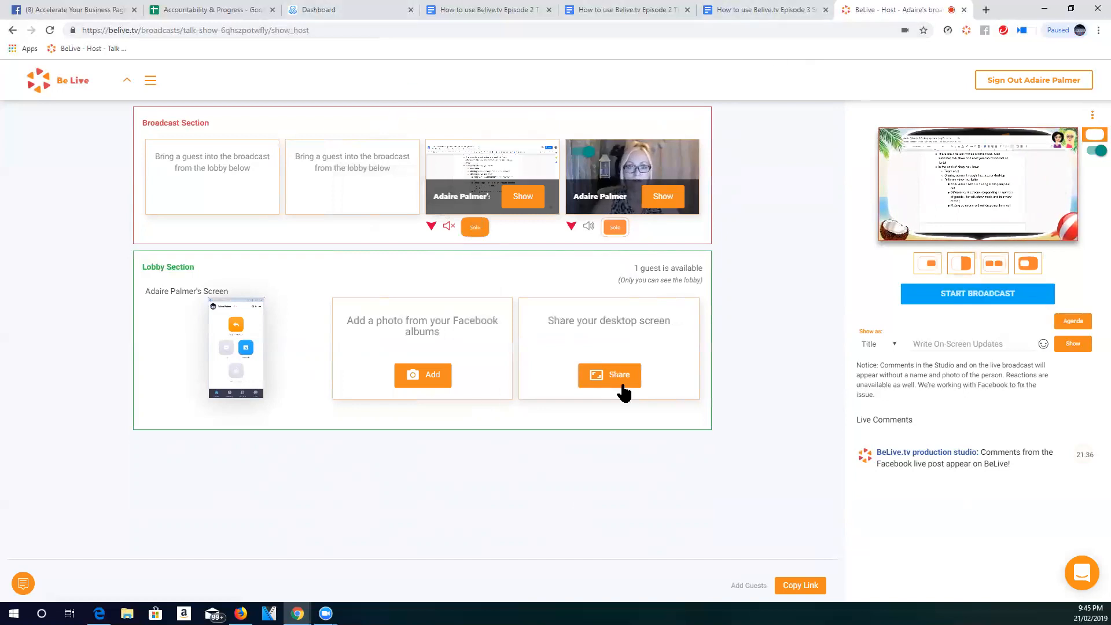
{"action": "left_click", "coordinate": [431, 225]}
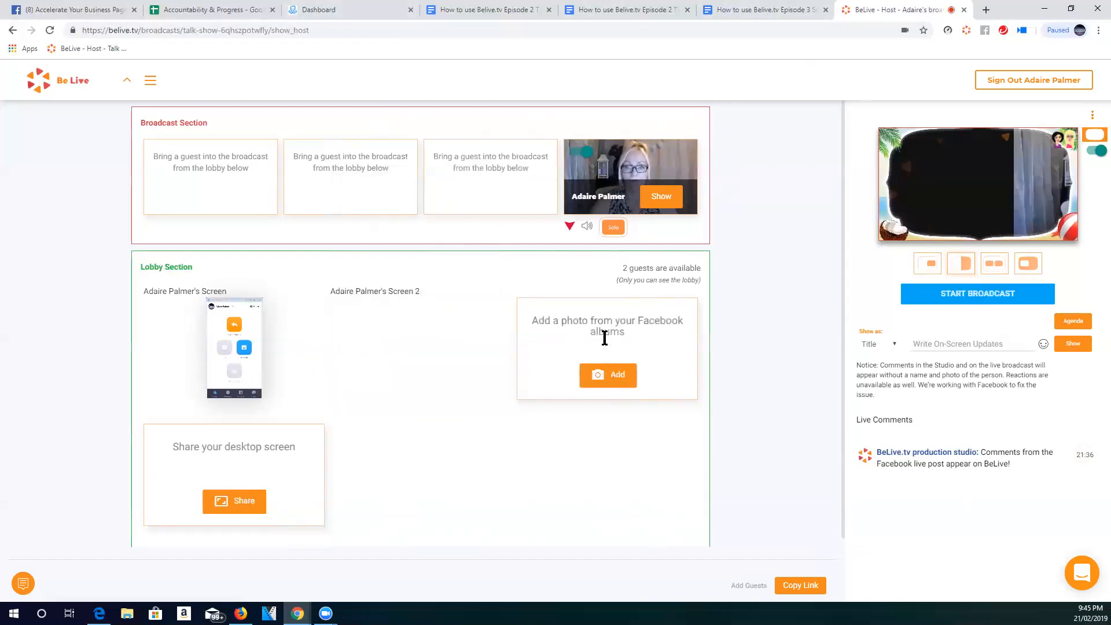
{"action": "left_click", "coordinate": [237, 503]}
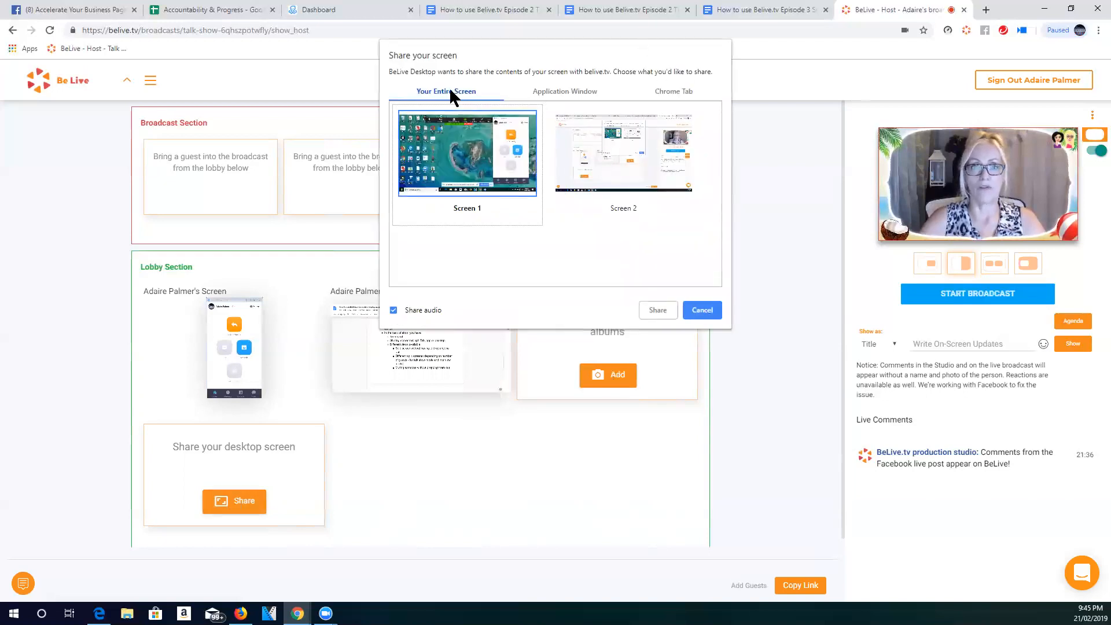
{"action": "left_click", "coordinate": [601, 162]}
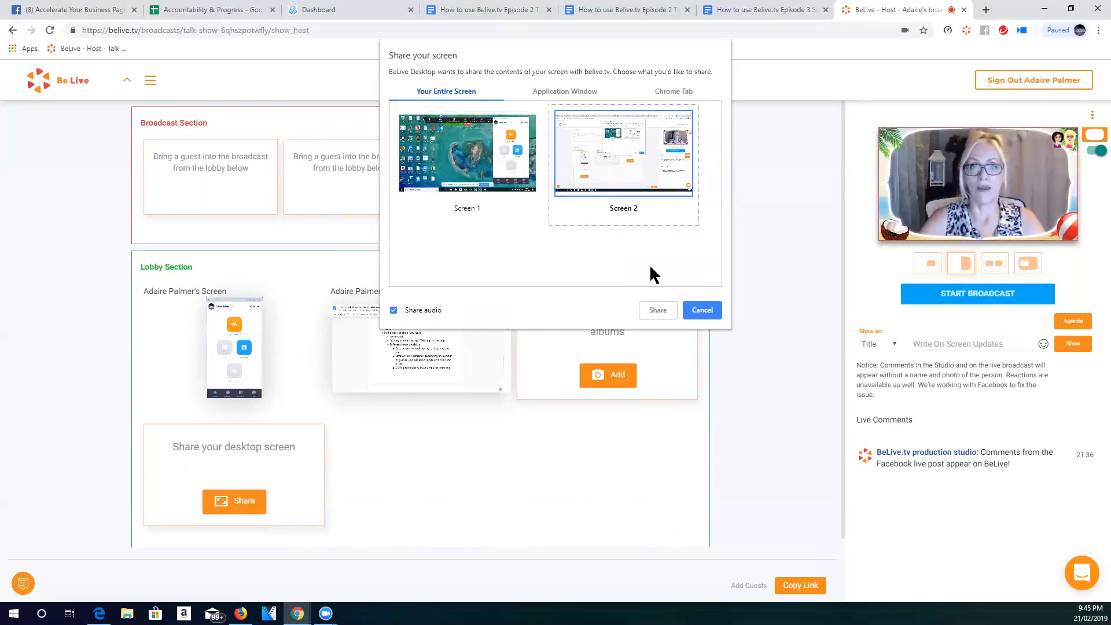
{"action": "left_click", "coordinate": [701, 310]}
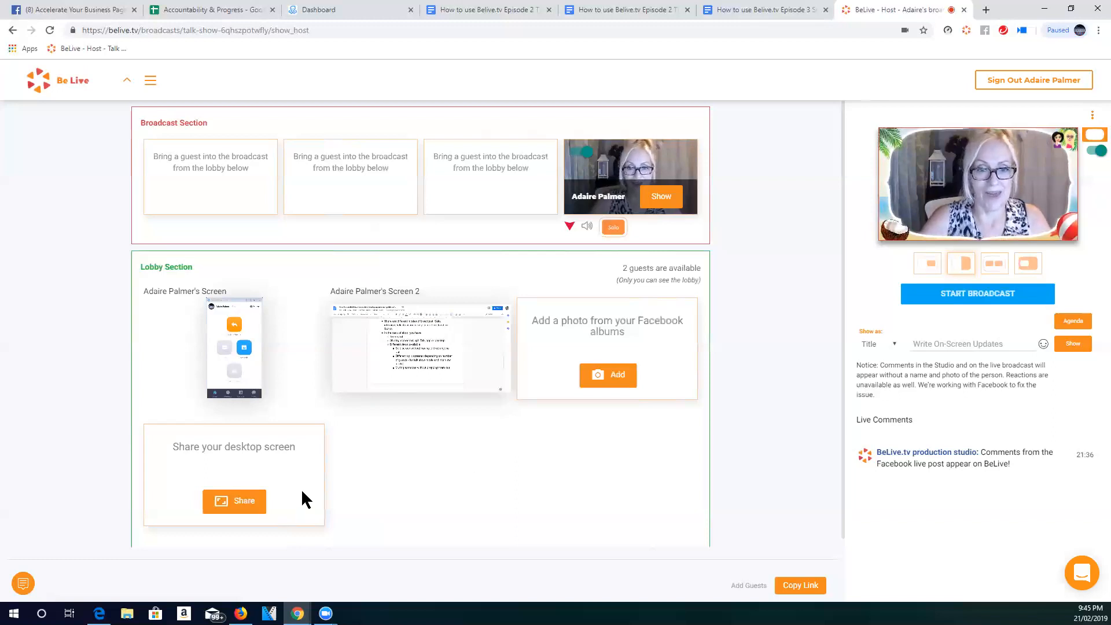
- Share the entire Screen 1 into the lobby with audio sharing enabled
{"action": "mouse_move", "coordinate": [427, 356]}
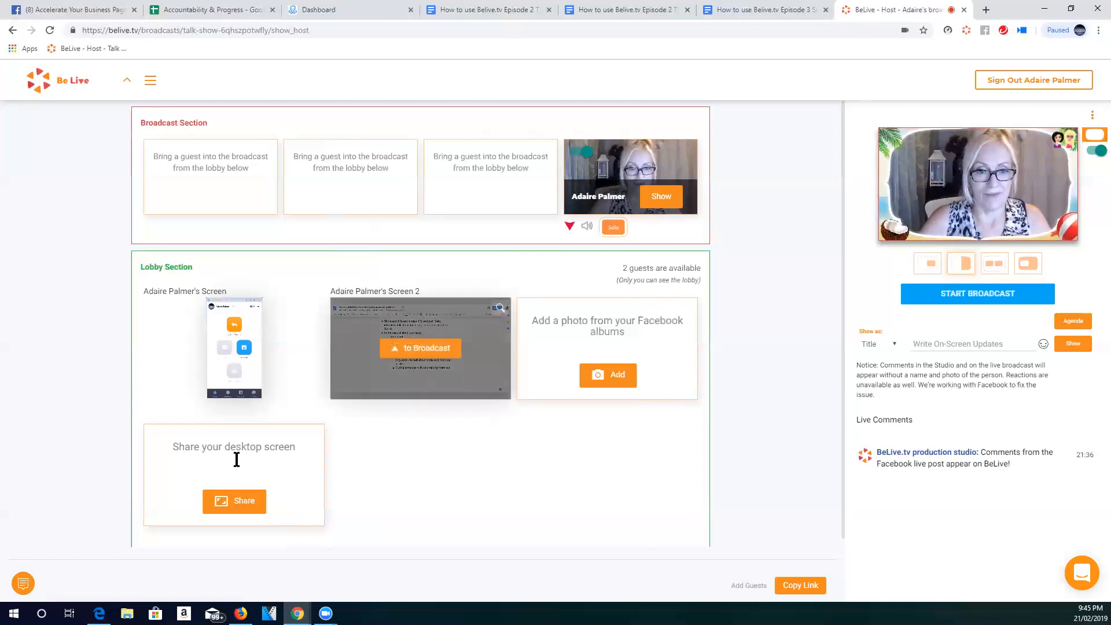
{"action": "left_click", "coordinate": [234, 507]}
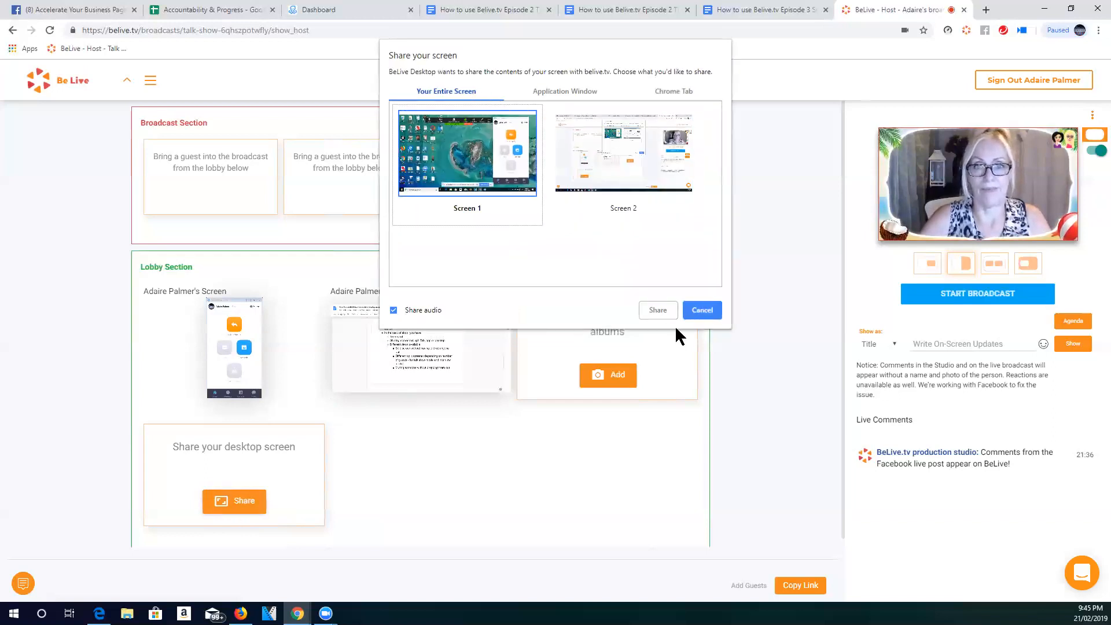
{"action": "left_click", "coordinate": [660, 313]}
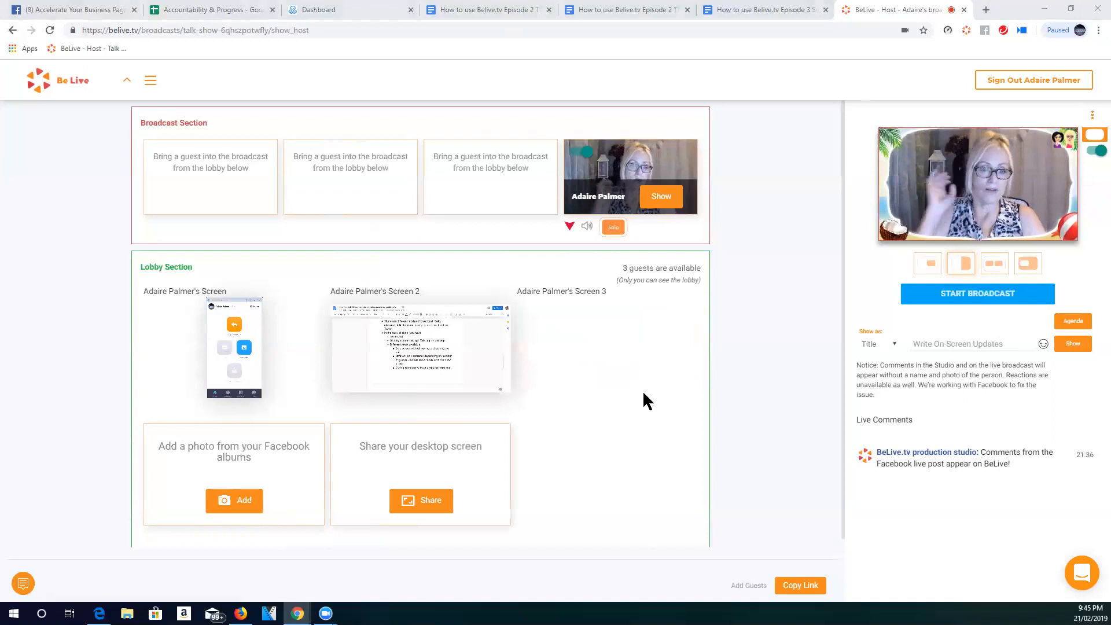
- Bring the shared Screen 1 into the broadcast and show it solo with the tropical frame switched off
{"action": "mouse_move", "coordinate": [594, 317]}
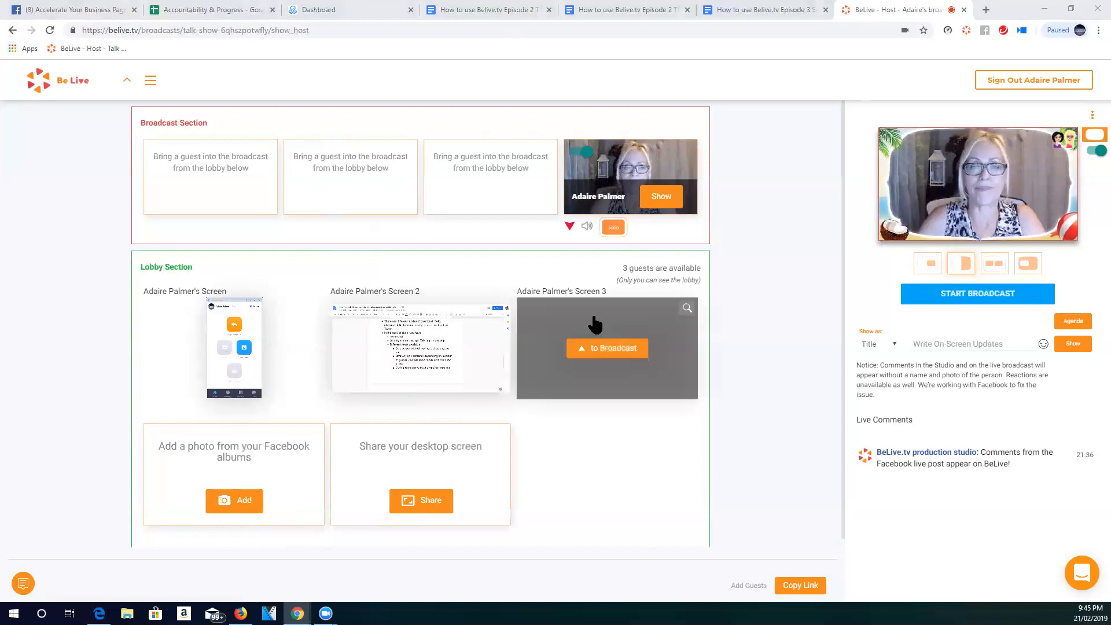
{"action": "left_click", "coordinate": [614, 348]}
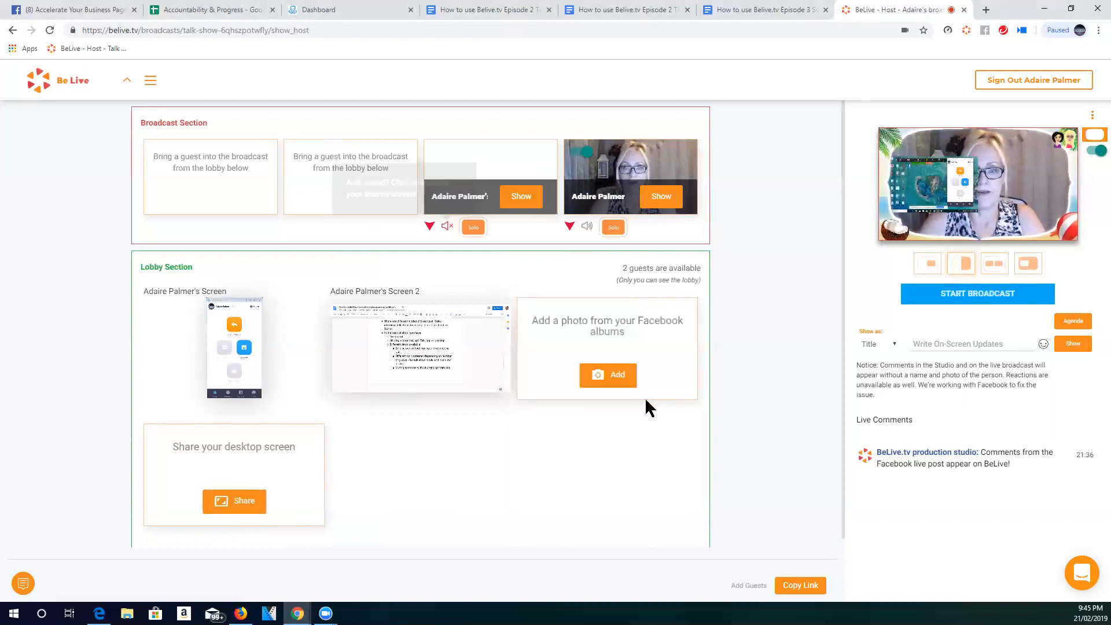
{"action": "left_click", "coordinate": [472, 231]}
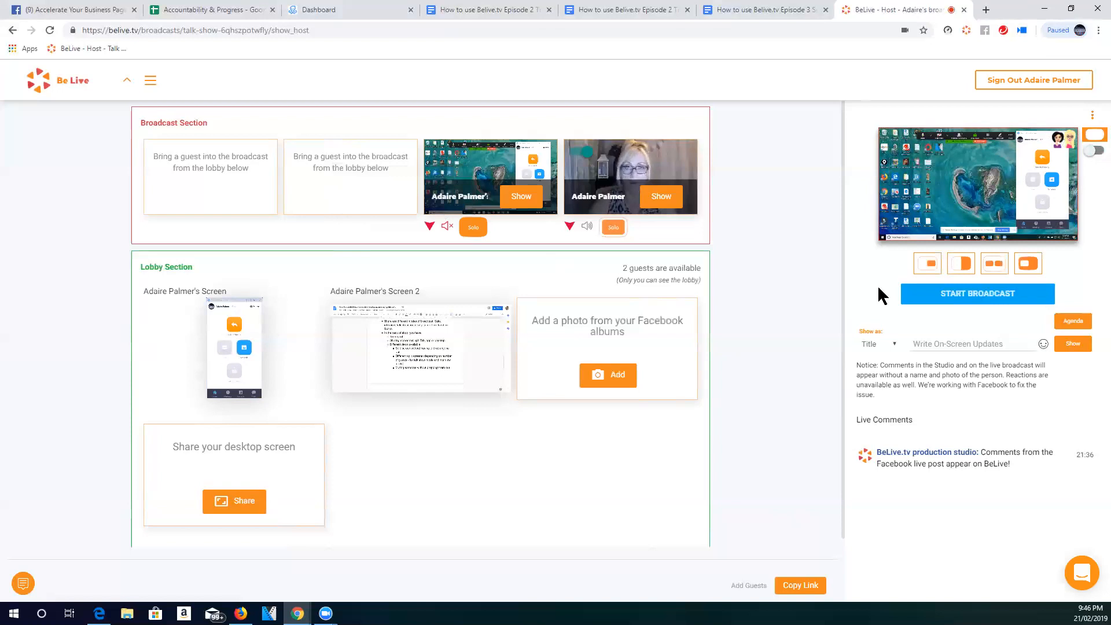
- Drop the shared desktop screen from the broadcast back to the lobby
{"action": "left_click", "coordinate": [429, 226]}
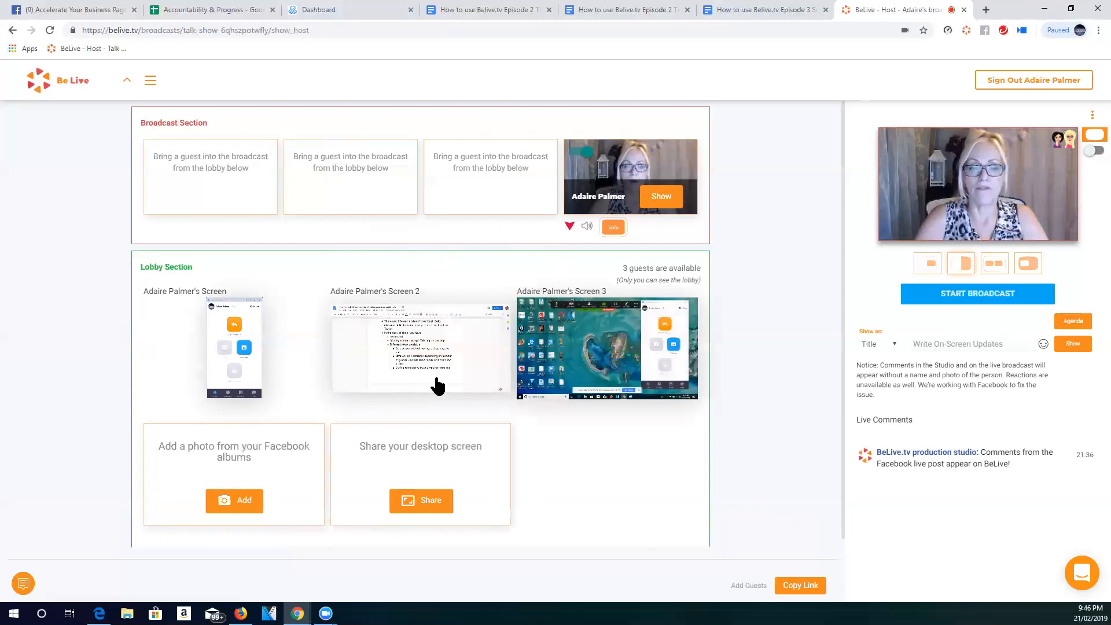
{"action": "mouse_move", "coordinate": [233, 335]}
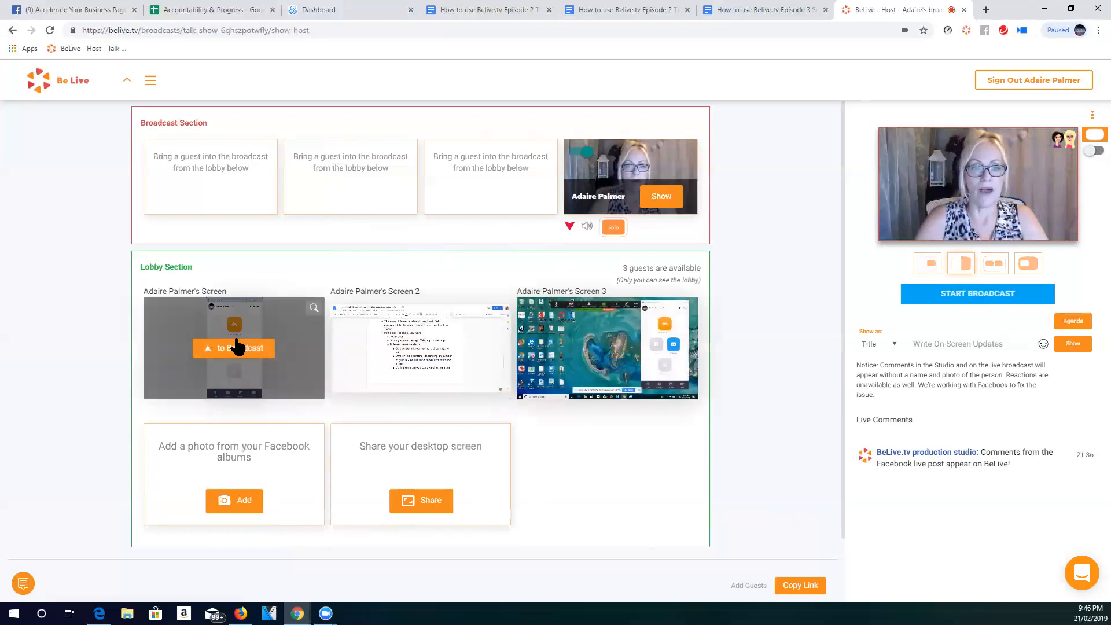
{"action": "mouse_move", "coordinate": [429, 329]}
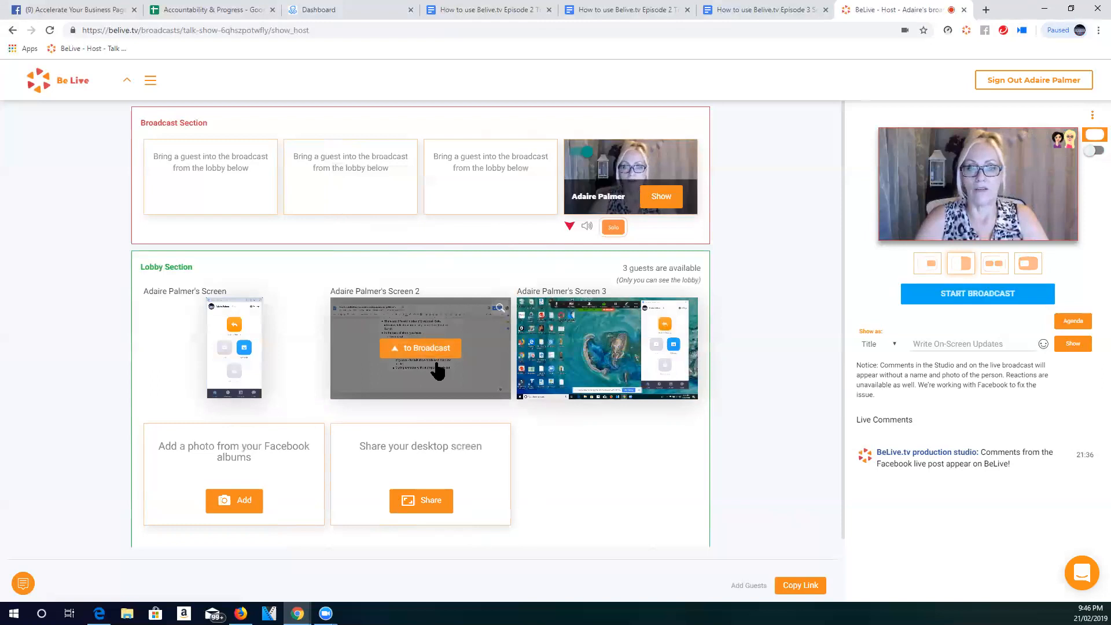
{"action": "mouse_move", "coordinate": [610, 341]}
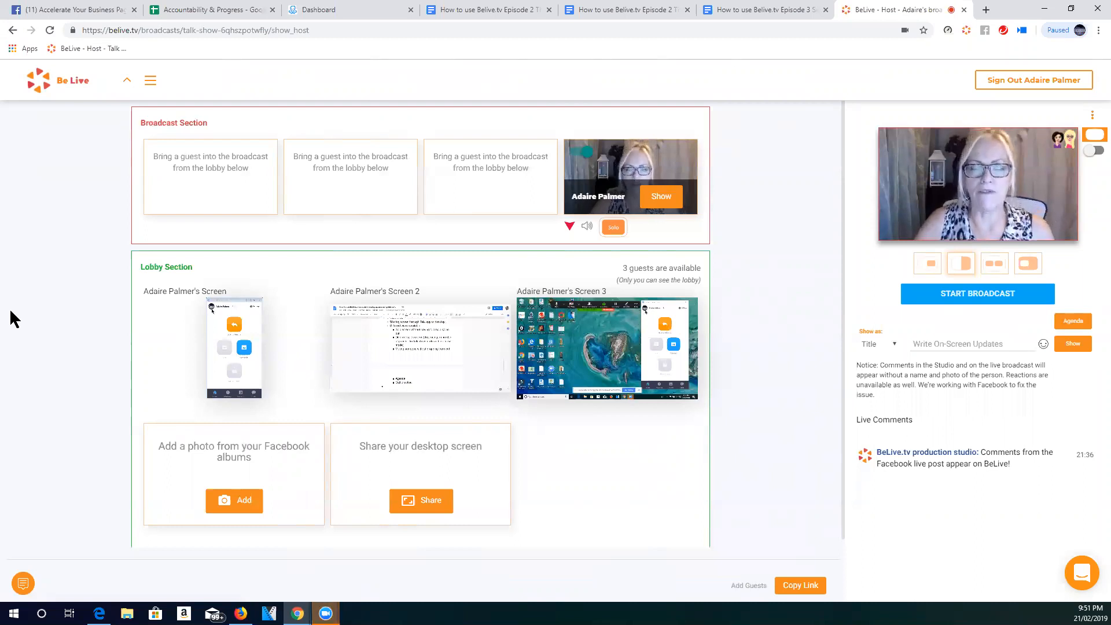
- Bring the shared phone-app window into the broadcast, show it solo, and drop it back to the lobby
{"action": "mouse_move", "coordinate": [236, 356]}
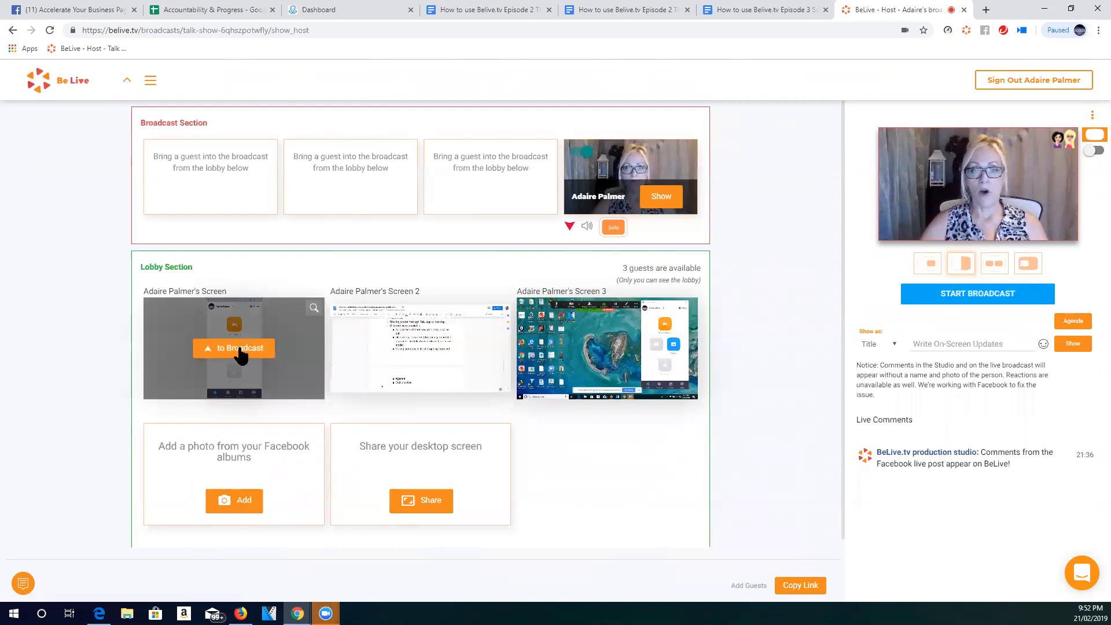
{"action": "left_click", "coordinate": [240, 349]}
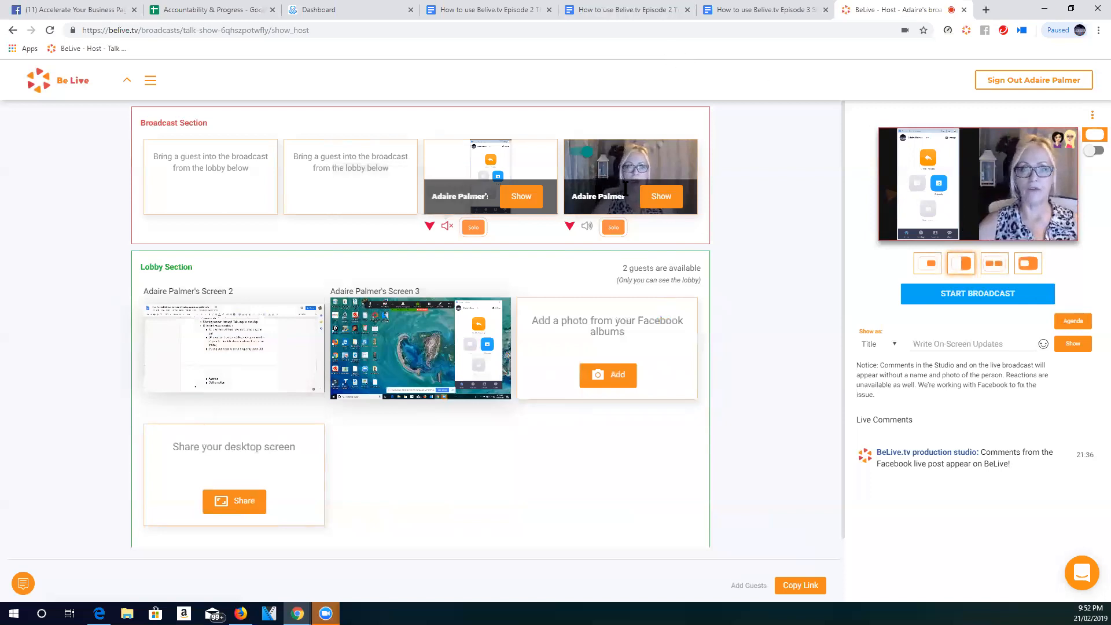
{"action": "left_click", "coordinate": [471, 228]}
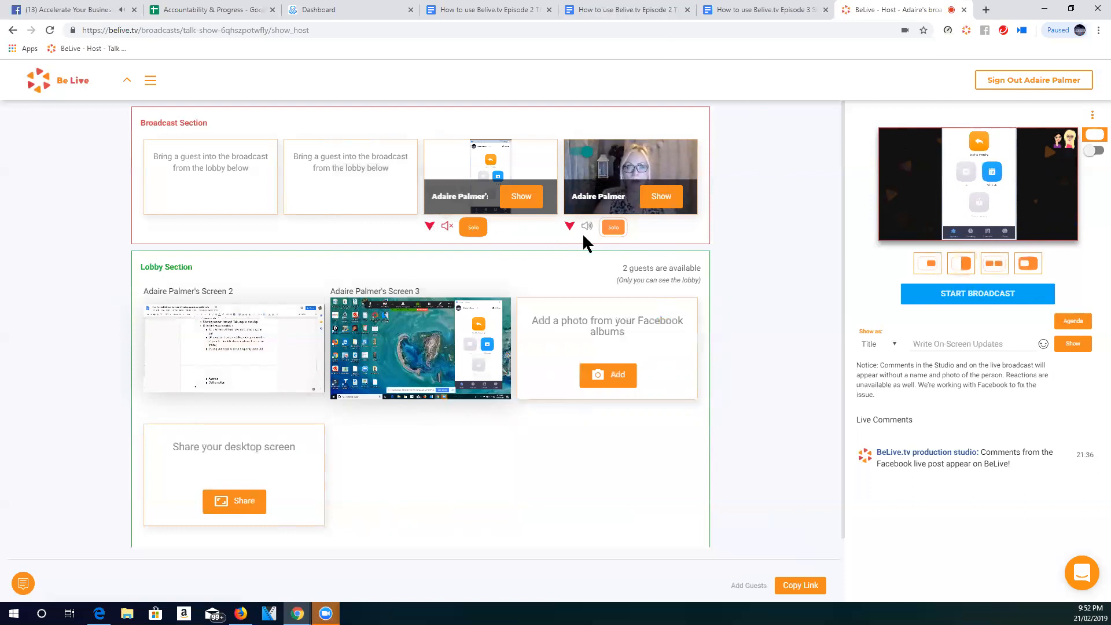
{"action": "left_click", "coordinate": [429, 224]}
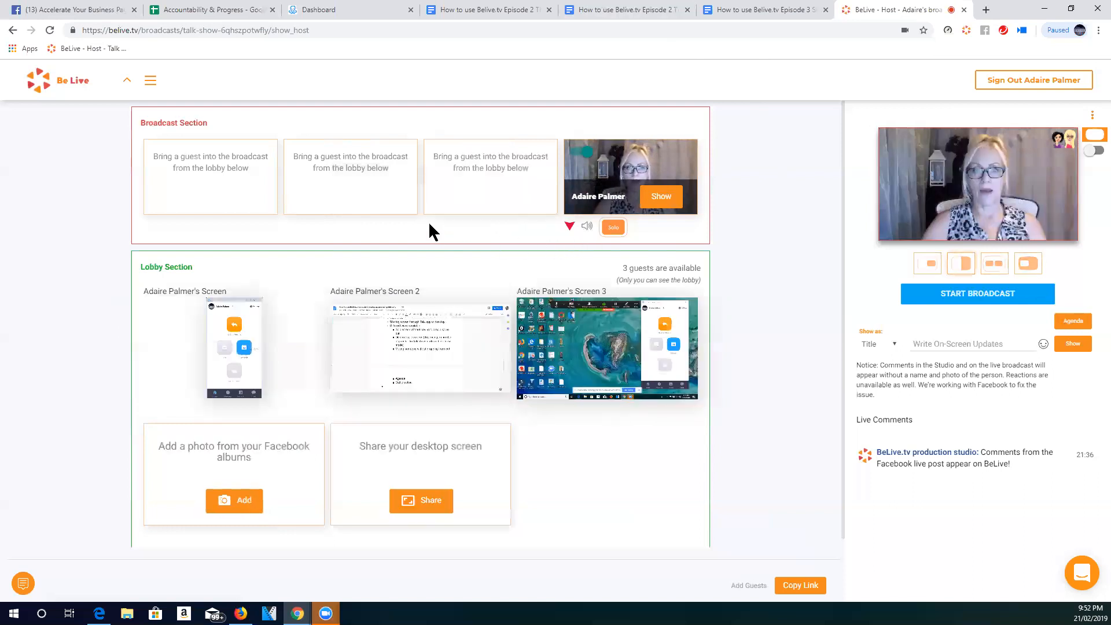
{"action": "left_click", "coordinate": [586, 227]}
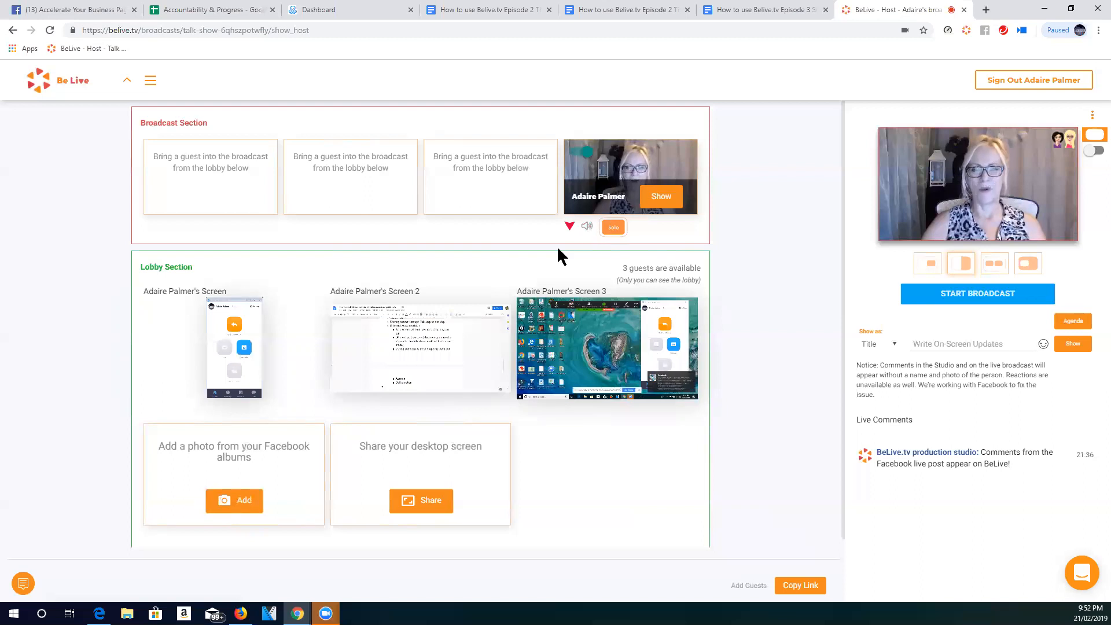
- Bring the shared phone-app window into the broadcast and alternate the solo view between it and the host camera
{"action": "mouse_move", "coordinate": [650, 380]}
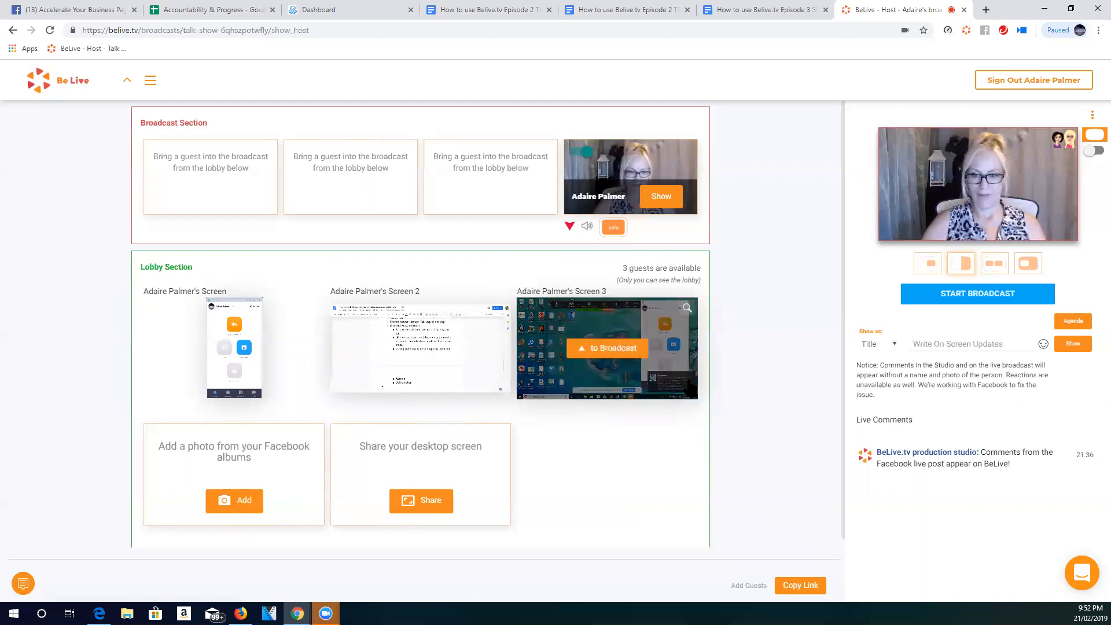
{"action": "mouse_move", "coordinate": [594, 387]}
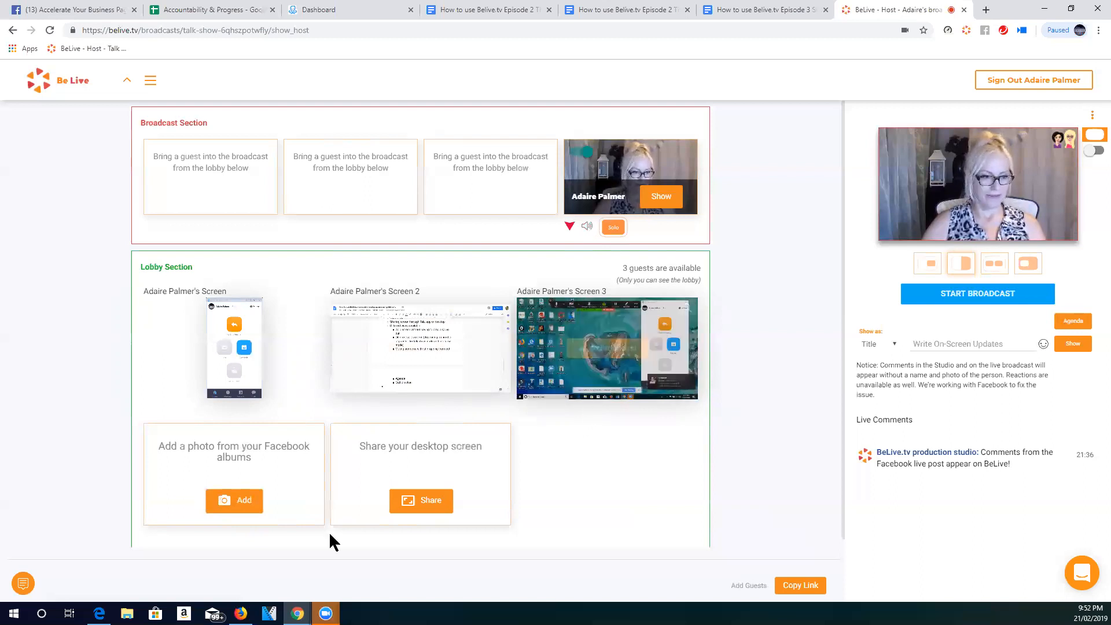
{"action": "mouse_move", "coordinate": [689, 392]}
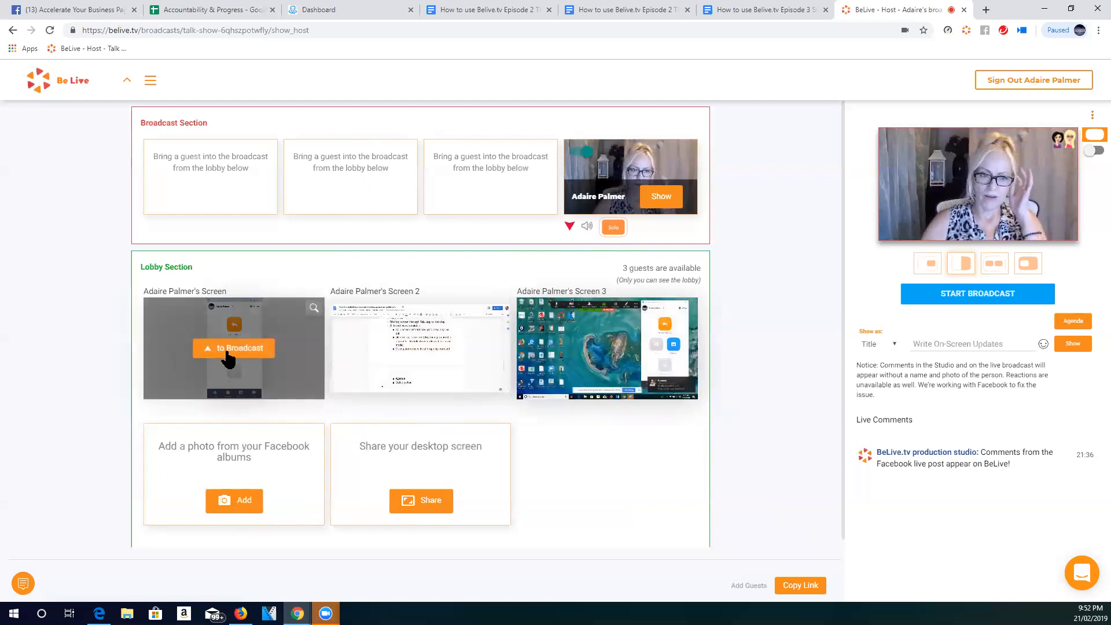
{"action": "left_click", "coordinate": [232, 348]}
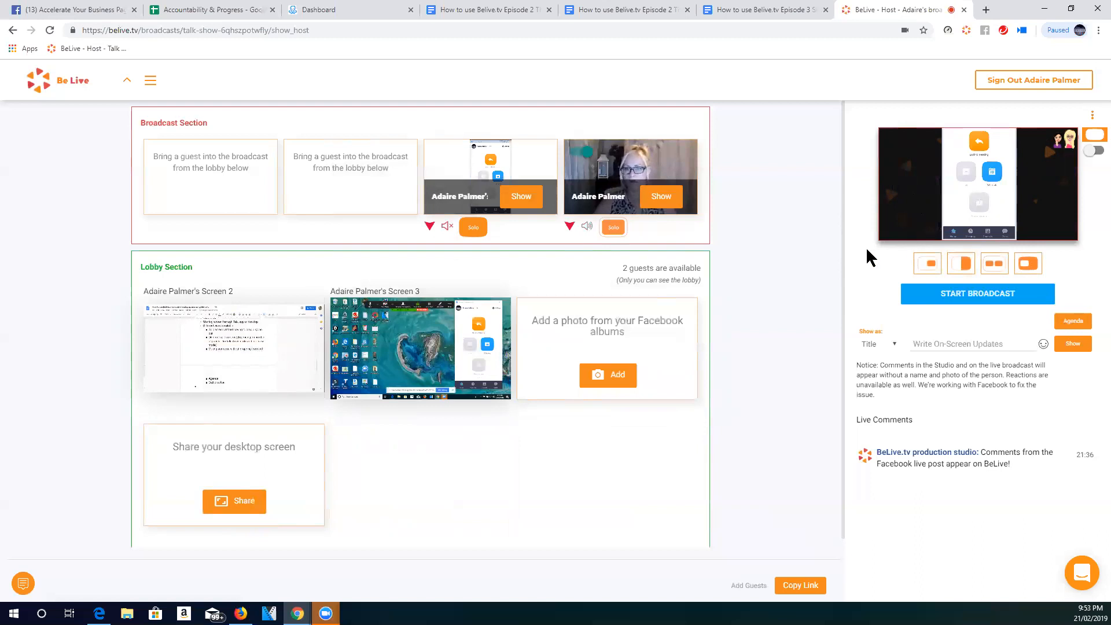
{"action": "left_click", "coordinate": [613, 227]}
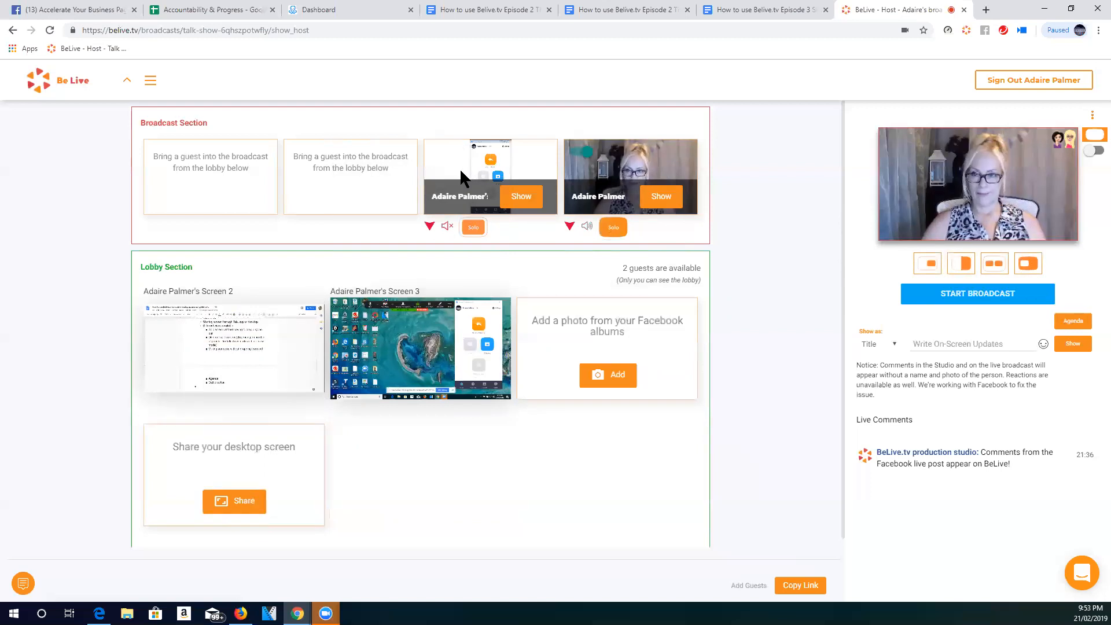
{"action": "left_click", "coordinate": [474, 229]}
{"action": "left_click", "coordinate": [612, 227]}
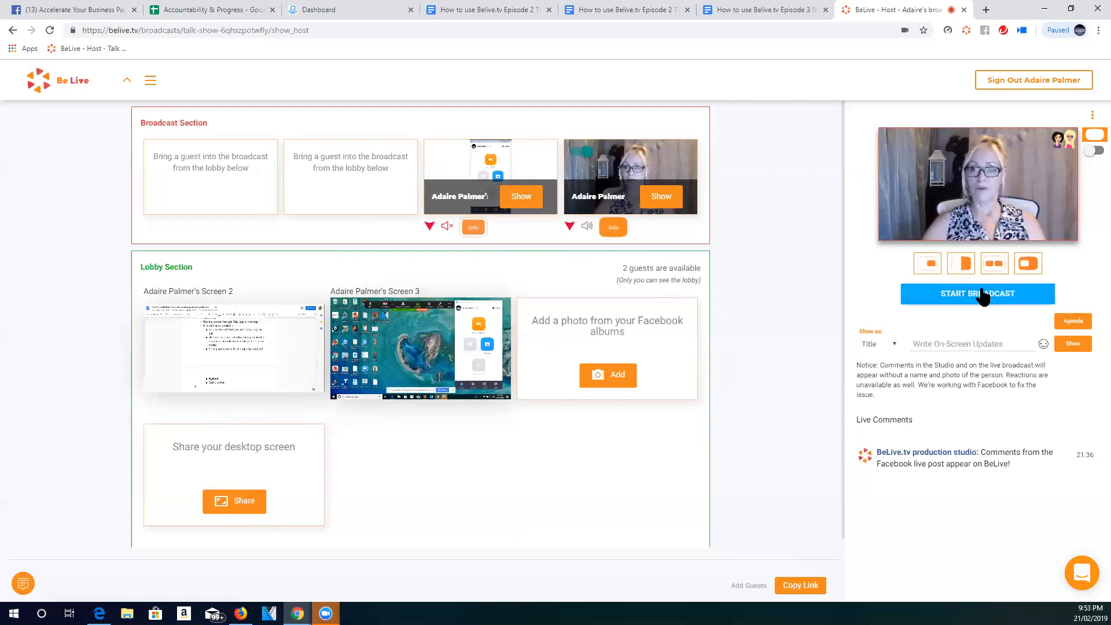
- Show the phone-app window and host camera in the split, picture-in-picture and separated side-by-side layouts
{"action": "left_click", "coordinate": [962, 263]}
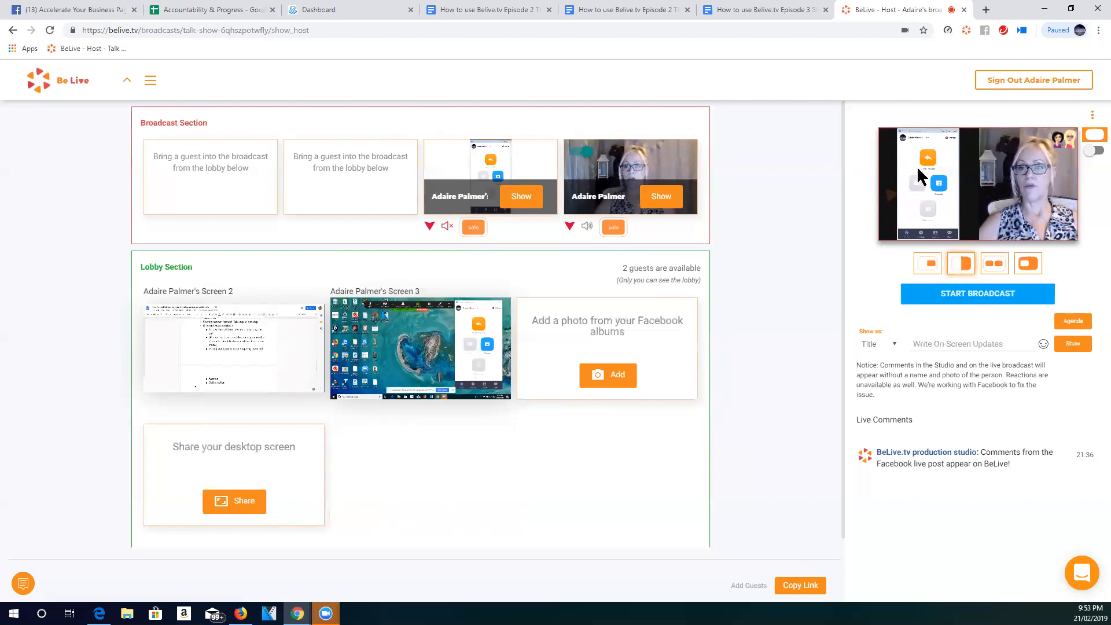
{"action": "left_click", "coordinate": [928, 263]}
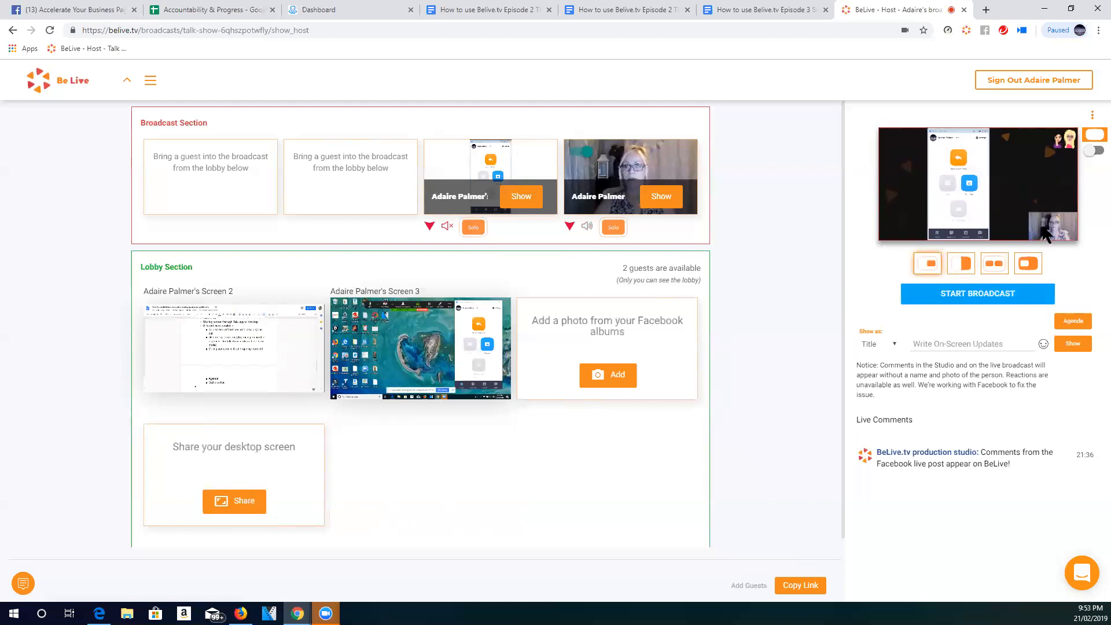
{"action": "left_click", "coordinate": [994, 264]}
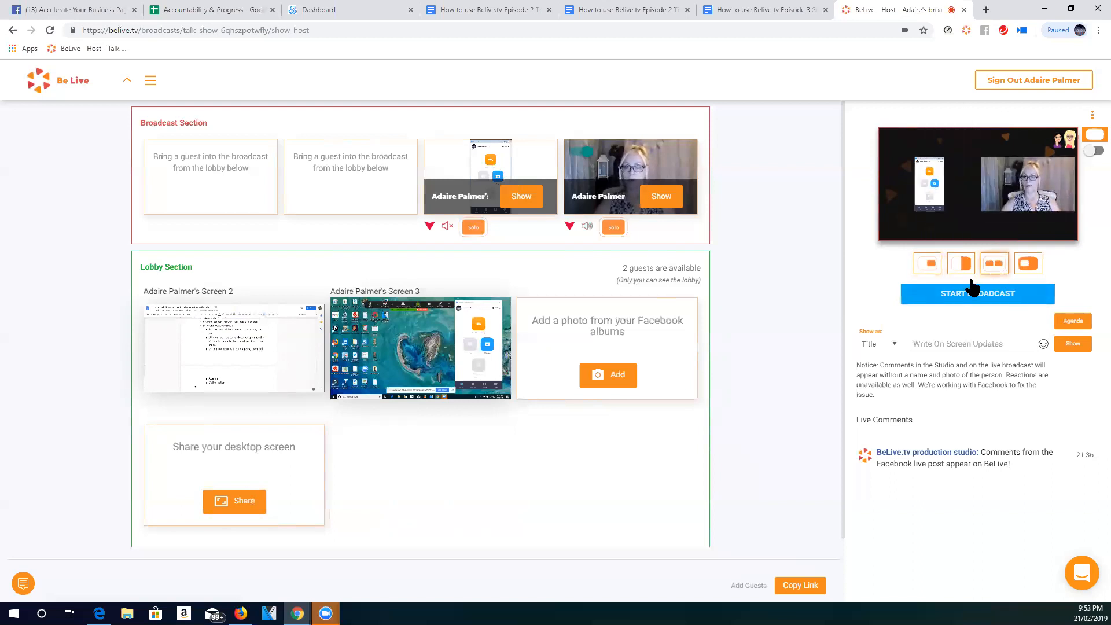
- Bring the shared desktop and the shared Google Docs tab from the lobby into the broadcast
{"action": "mouse_move", "coordinate": [405, 353]}
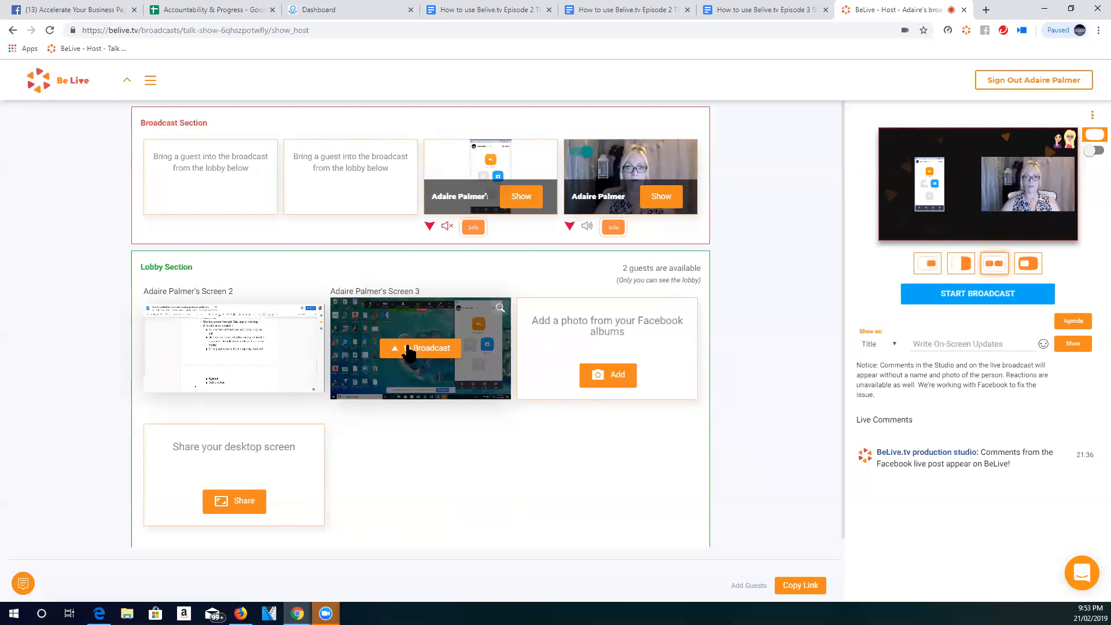
{"action": "left_click", "coordinate": [410, 350]}
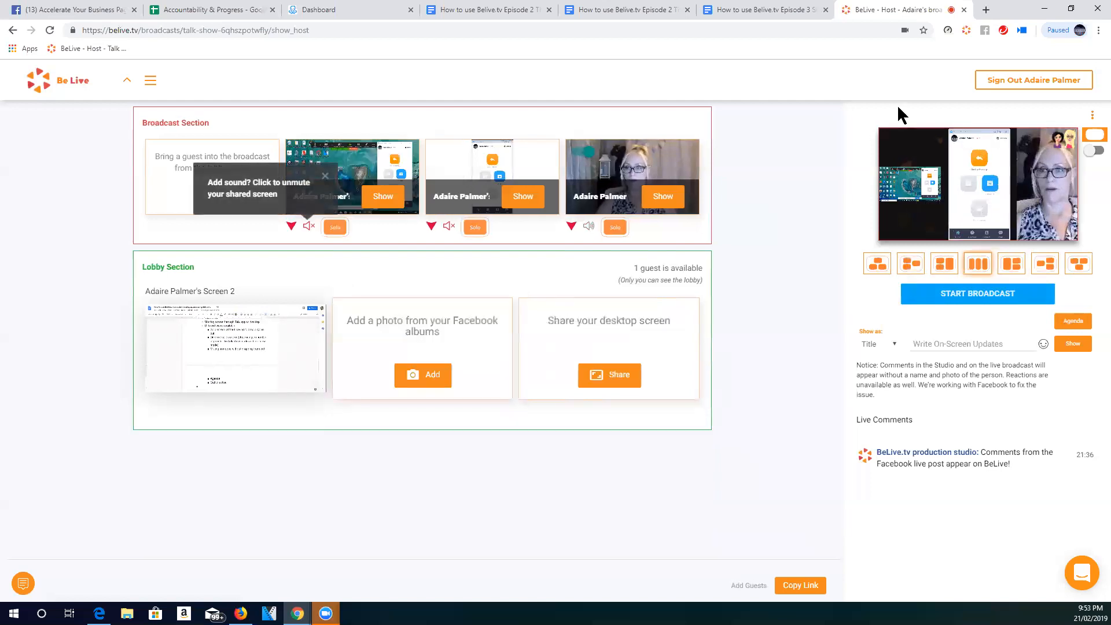
{"action": "left_click", "coordinate": [266, 354]}
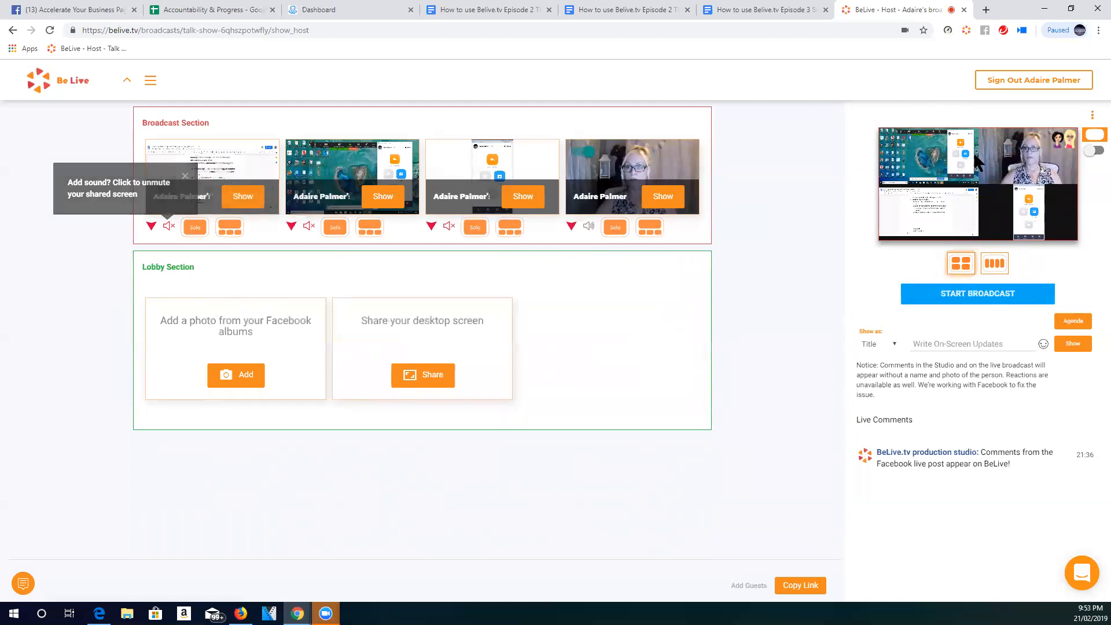
- Alternate the four-feed broadcast between the single-row layout and the two-by-two grid, finishing on the grid
{"action": "left_click", "coordinate": [995, 264]}
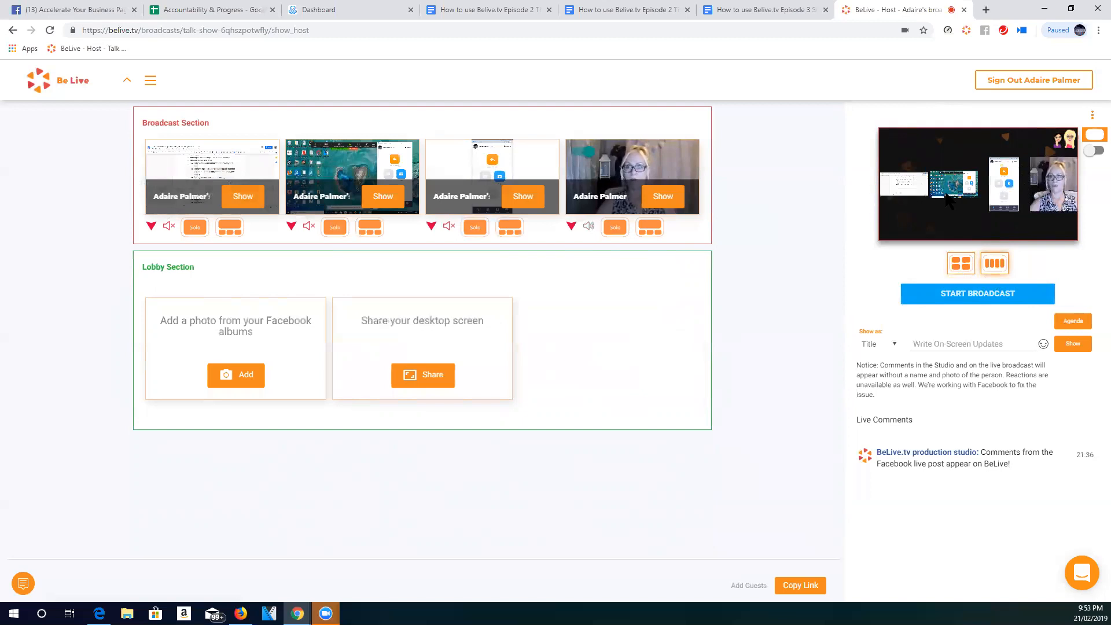
{"action": "left_click", "coordinate": [962, 266]}
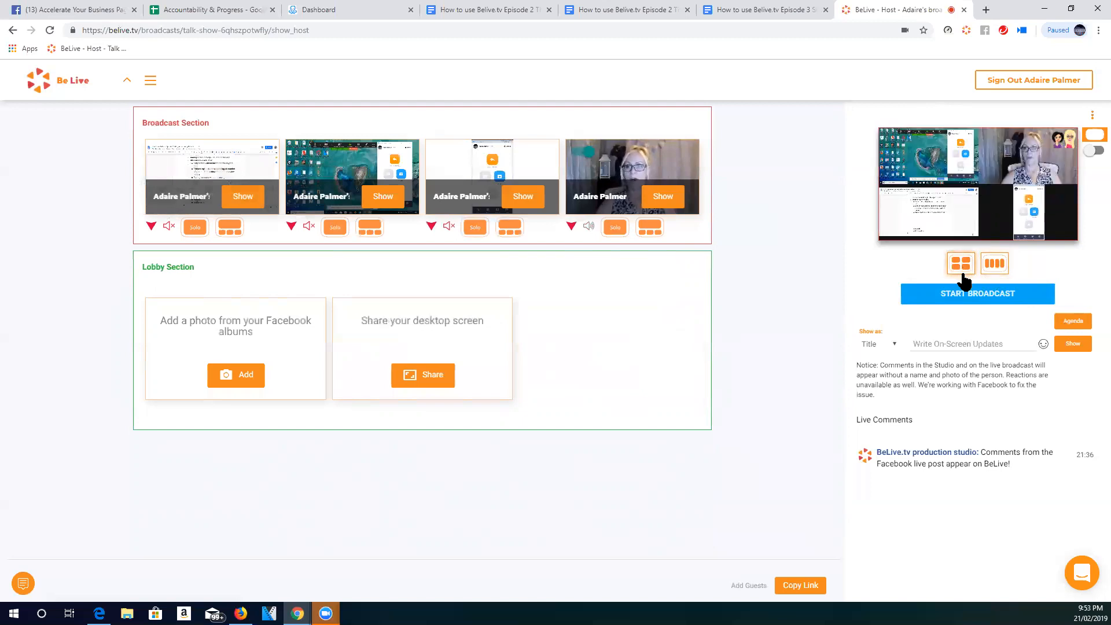
{"action": "left_click", "coordinate": [993, 265]}
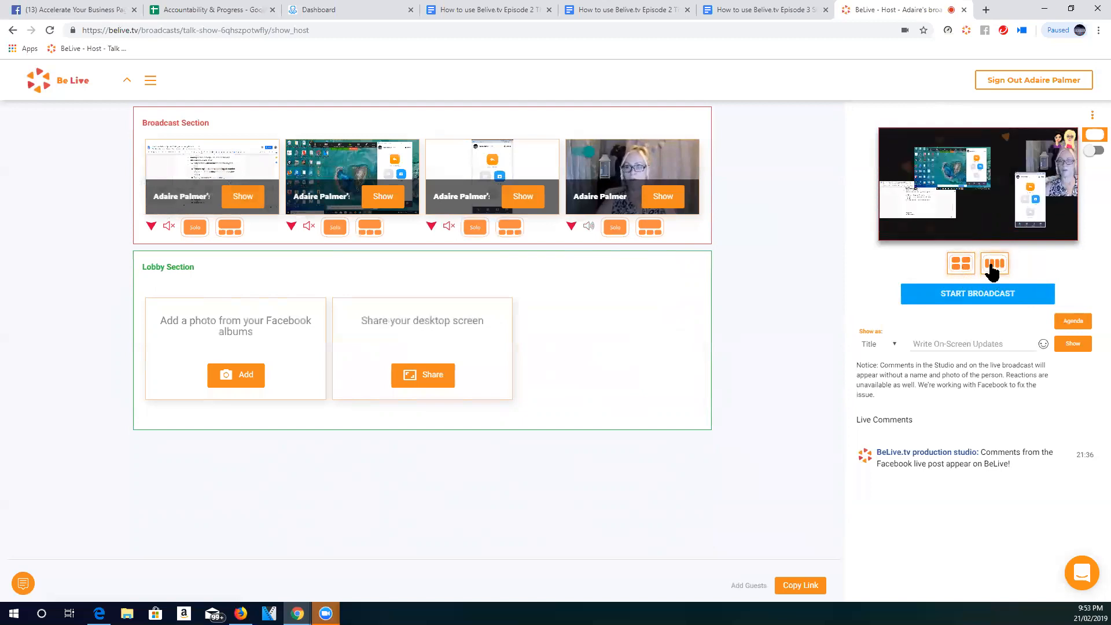
{"action": "left_click", "coordinate": [967, 267]}
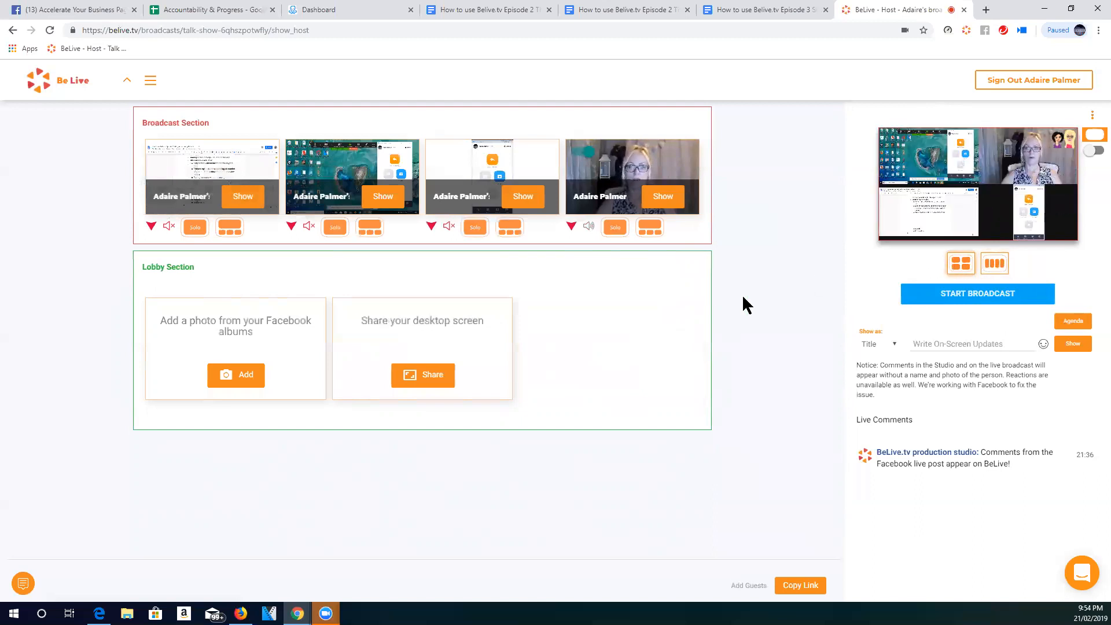
- Feature the host camera, shared desktop, Google Docs tab and camera again as the large feed, and drop the phone-app window to the lobby
{"action": "left_click", "coordinate": [649, 231]}
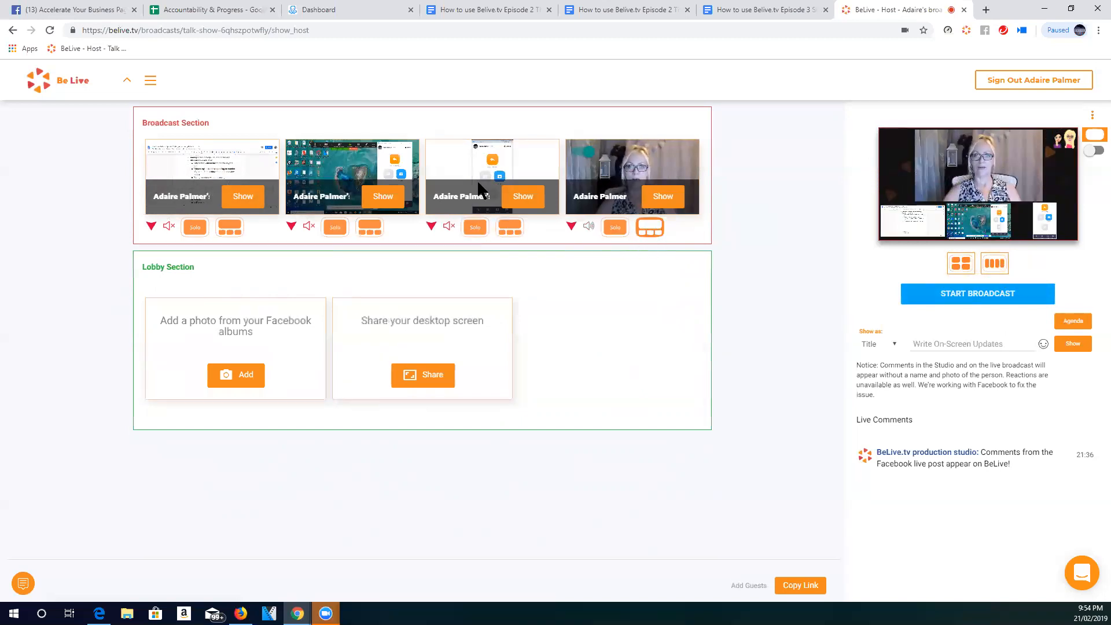
{"action": "left_click", "coordinate": [370, 228]}
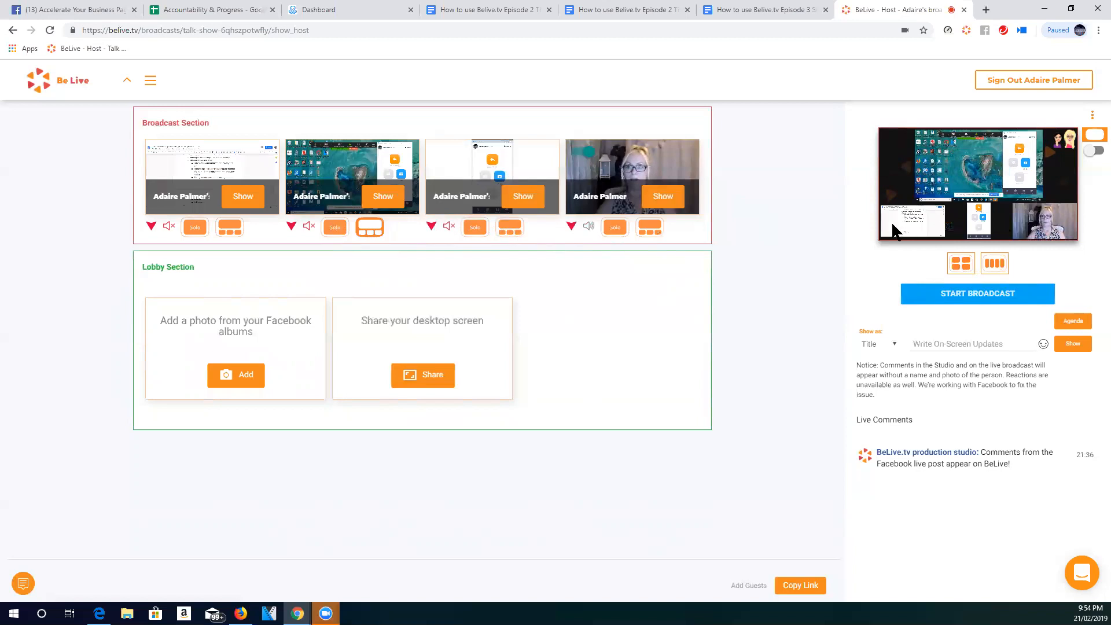
{"action": "left_click", "coordinate": [229, 227]}
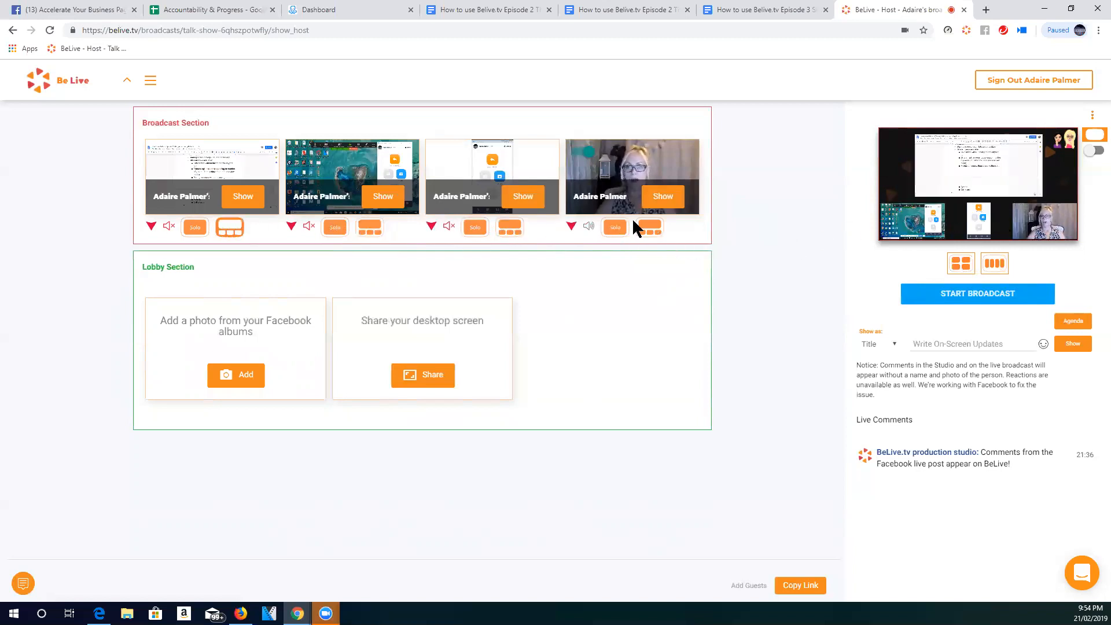
{"action": "left_click", "coordinate": [650, 229]}
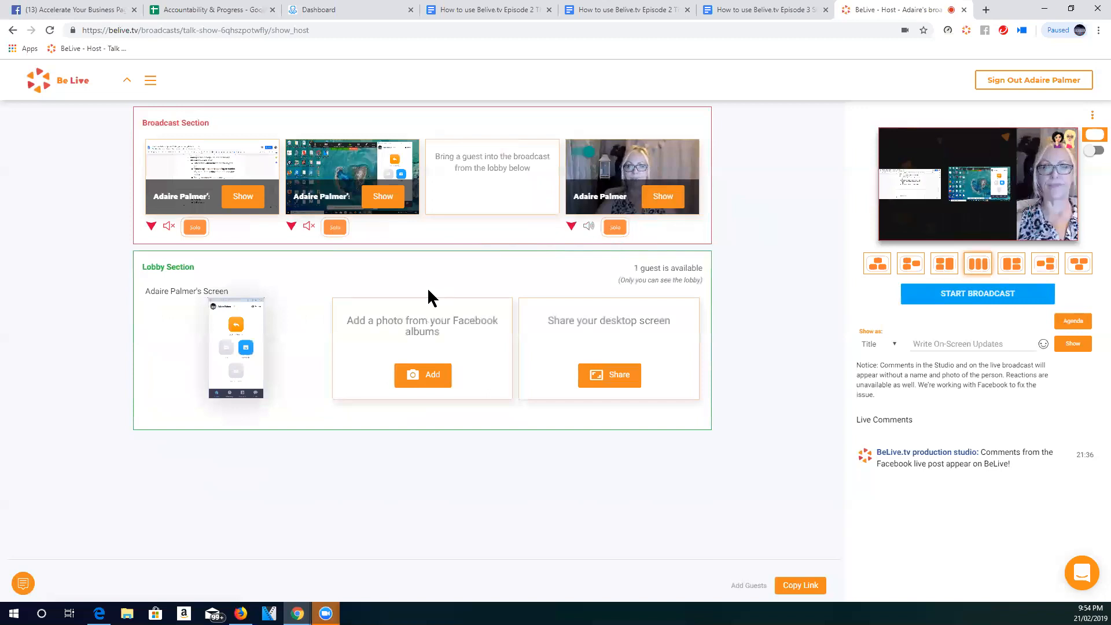
- Try several three-feed layouts, finishing with the Google Docs tab large beside the stacked host camera and desktop
{"action": "left_click", "coordinate": [1009, 268]}
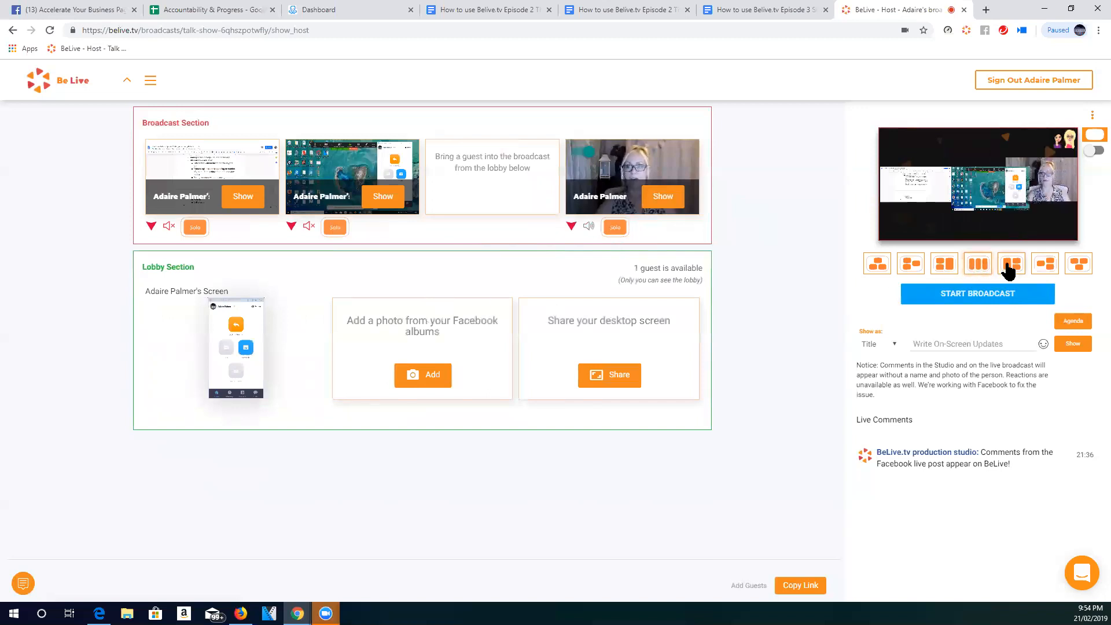
{"action": "left_click", "coordinate": [1045, 267]}
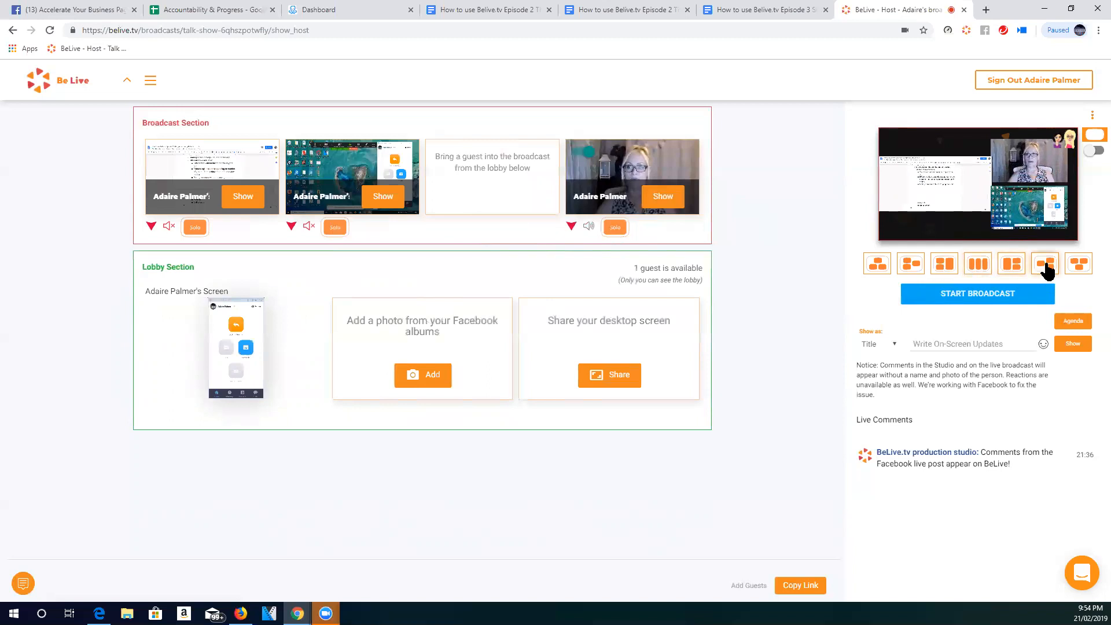
{"action": "left_click", "coordinate": [1078, 263]}
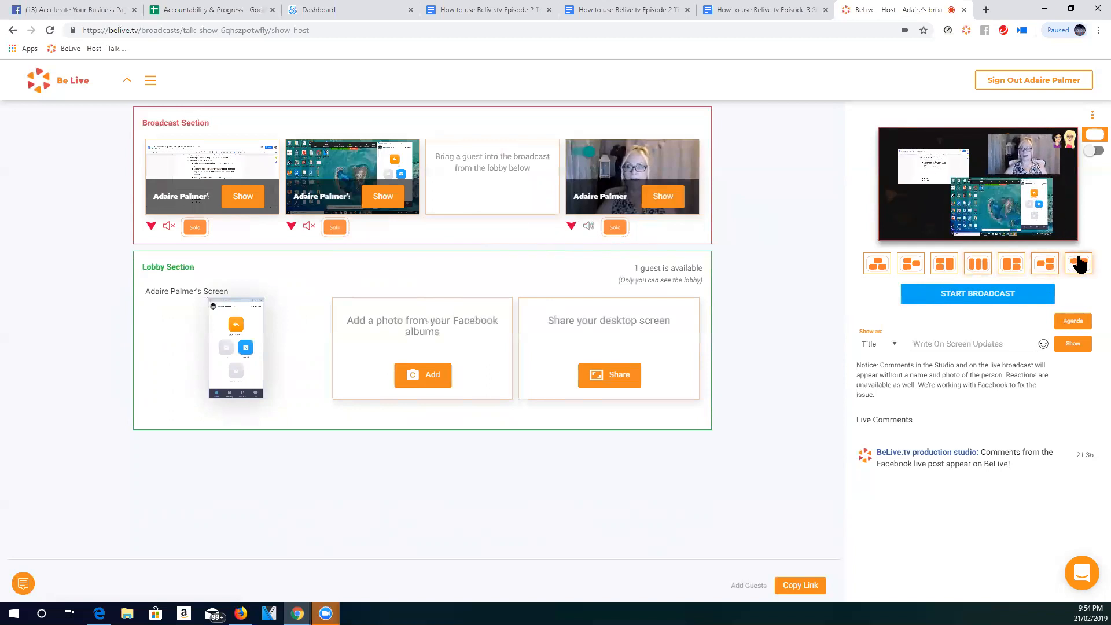
{"action": "left_click", "coordinate": [945, 266]}
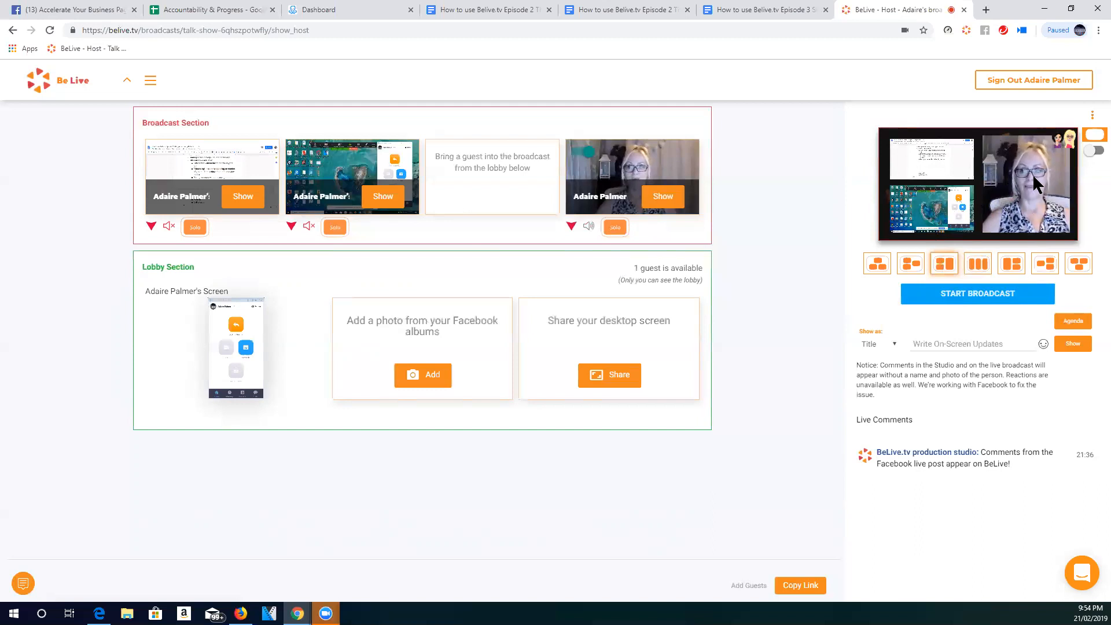
{"action": "left_click", "coordinate": [1011, 265]}
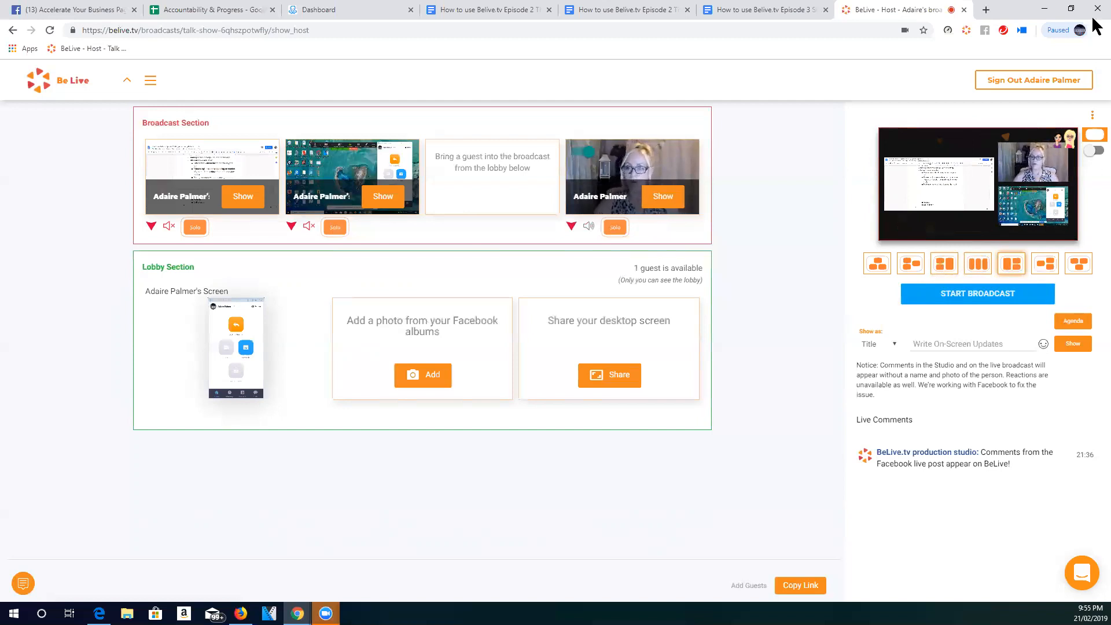
- Open the broadcast agenda and choose to start a new agenda
{"action": "left_click", "coordinate": [1076, 327]}
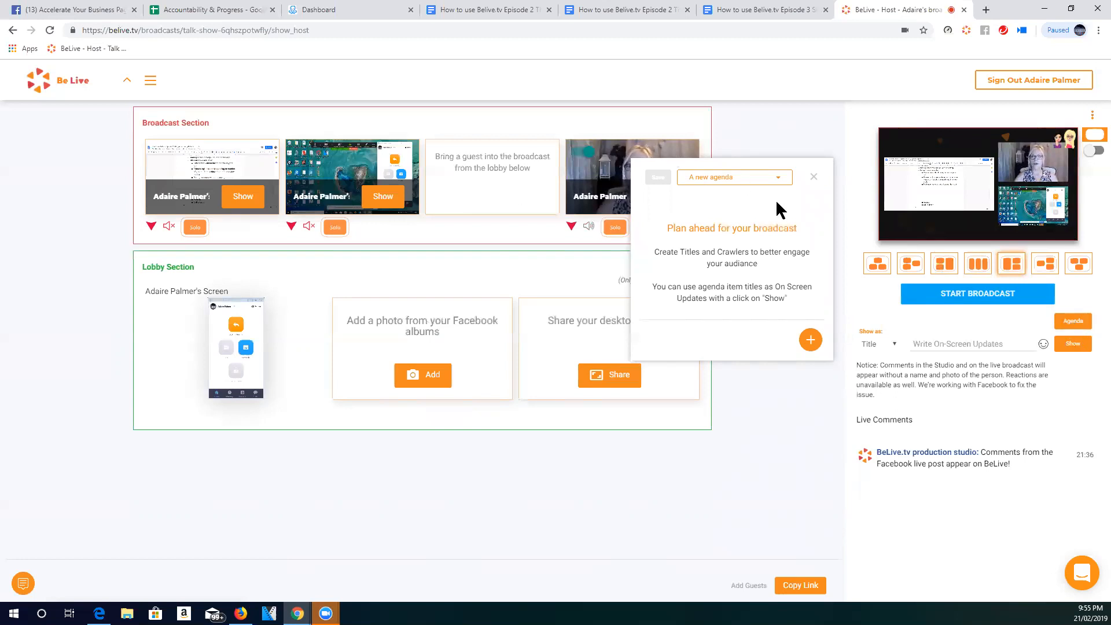
{"action": "left_click", "coordinate": [758, 178]}
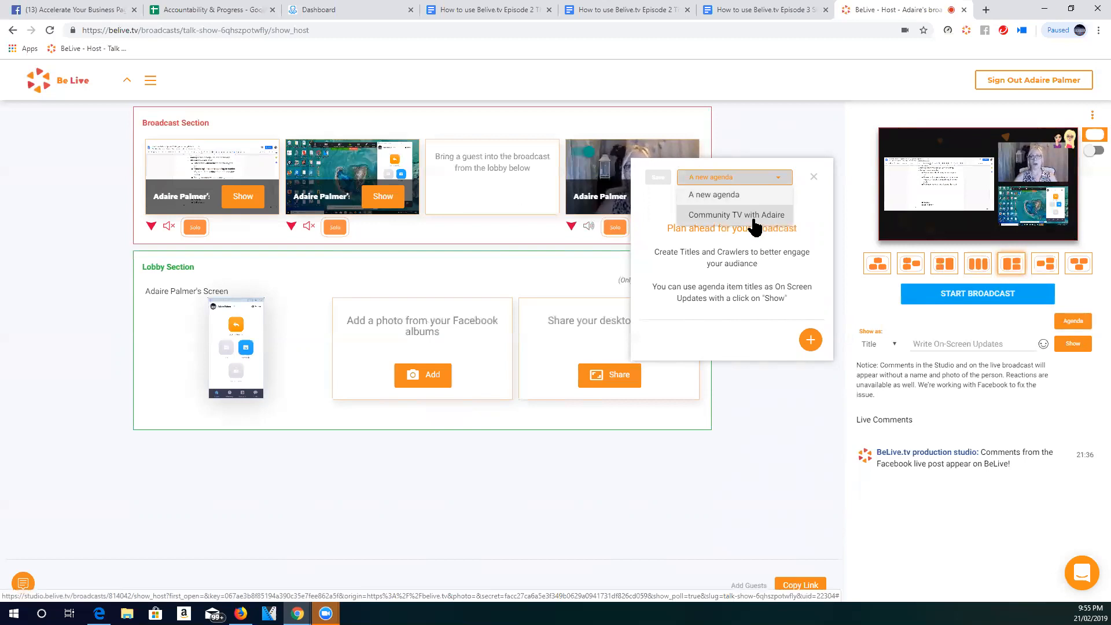
{"action": "left_click", "coordinate": [727, 195]}
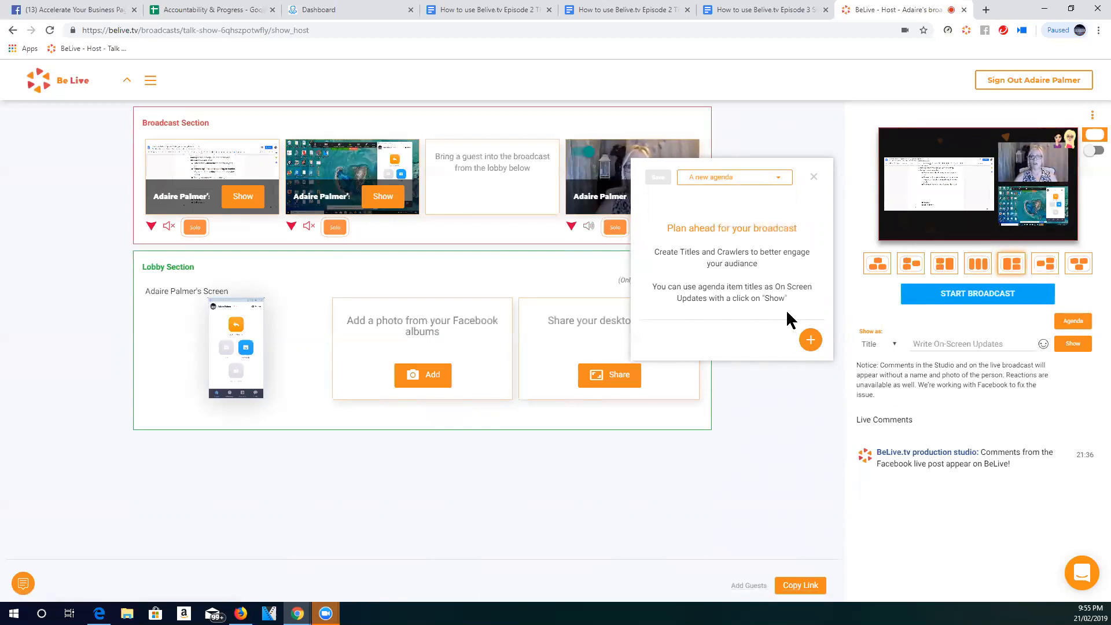
- Add the title "Belive.tv rocks!" to the new agenda without a description
{"action": "left_click", "coordinate": [809, 346]}
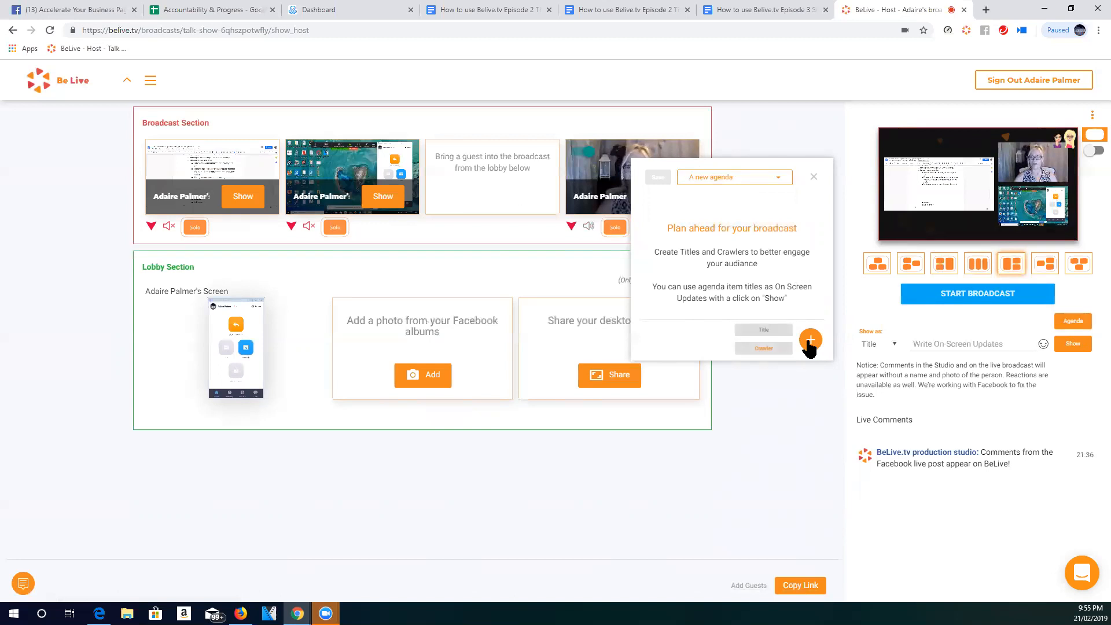
{"action": "left_click", "coordinate": [749, 329]}
{"action": "left_click", "coordinate": [696, 204]}
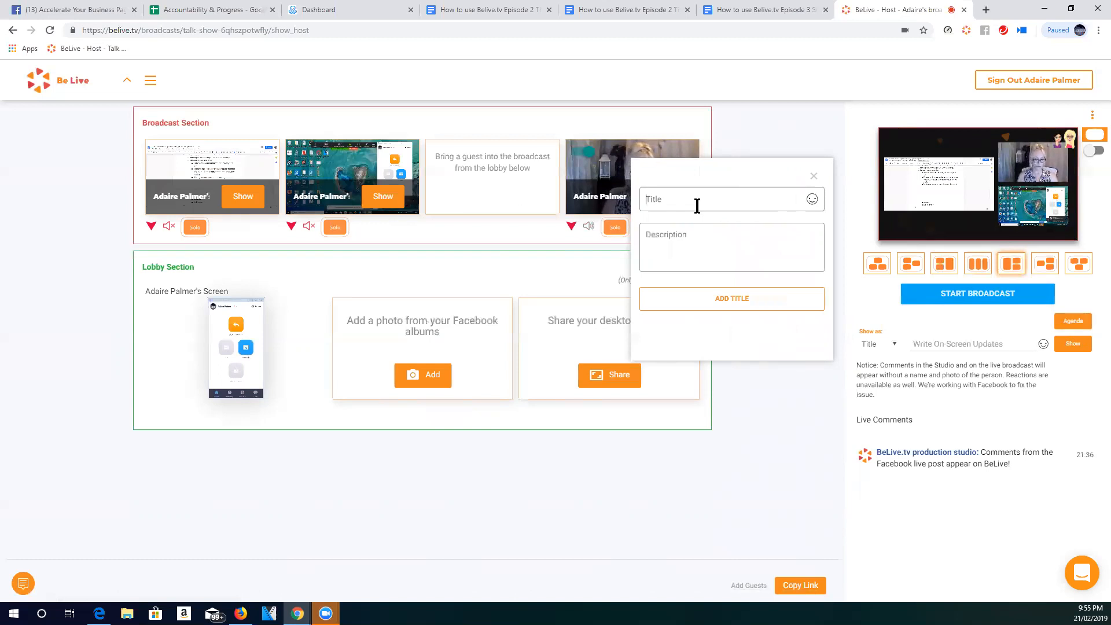
{"action": "type", "text": "Belive"}
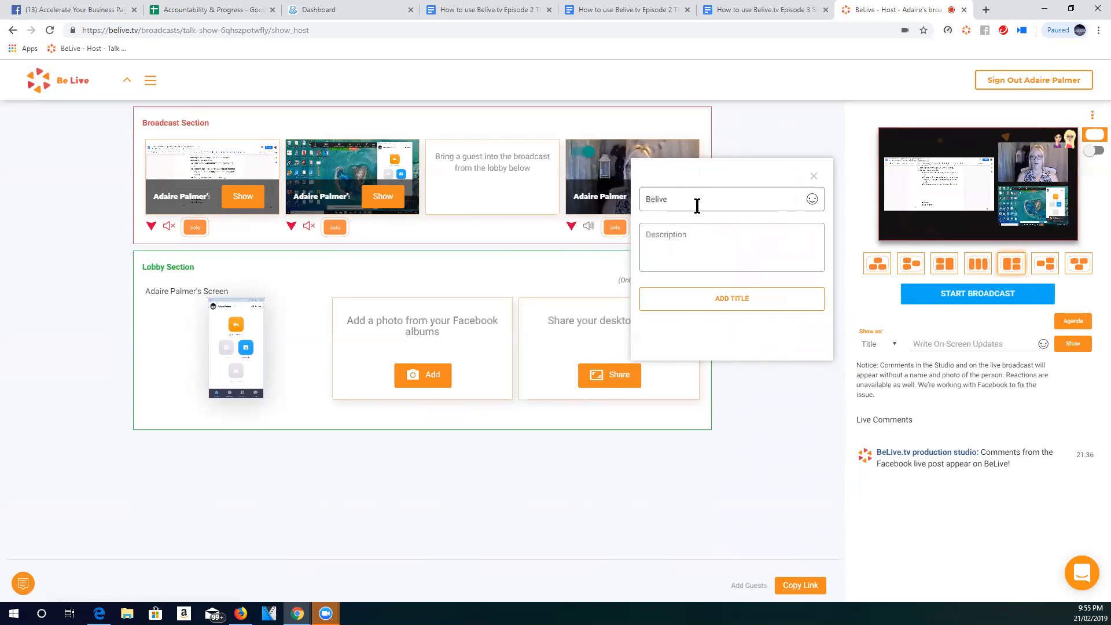
{"action": "type", "text": "4.tv rock"}
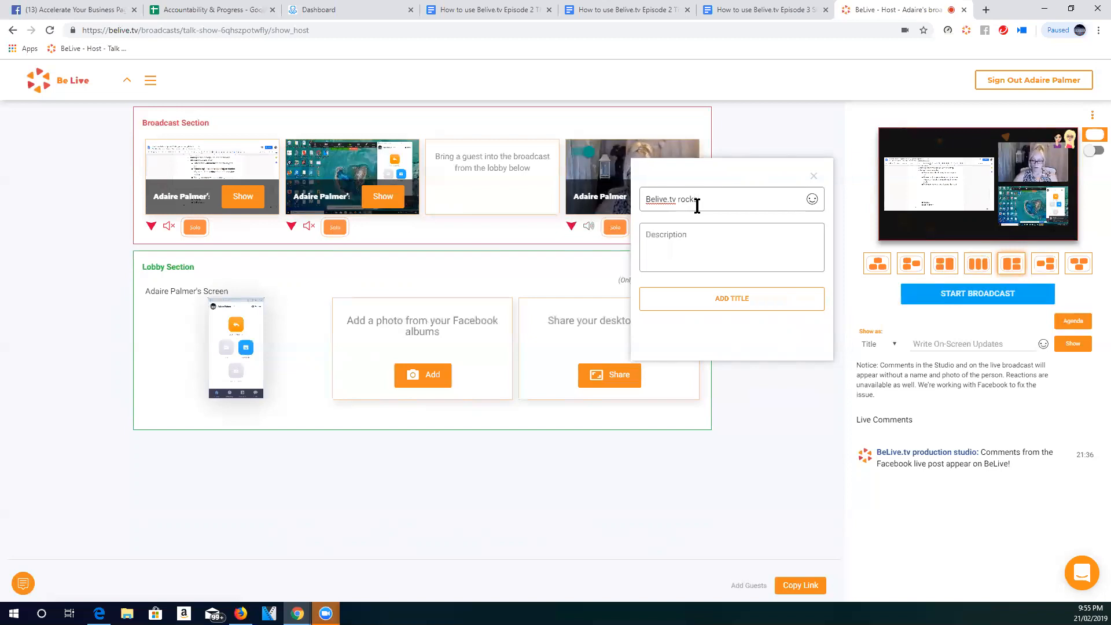
{"action": "type", "text": "s!"}
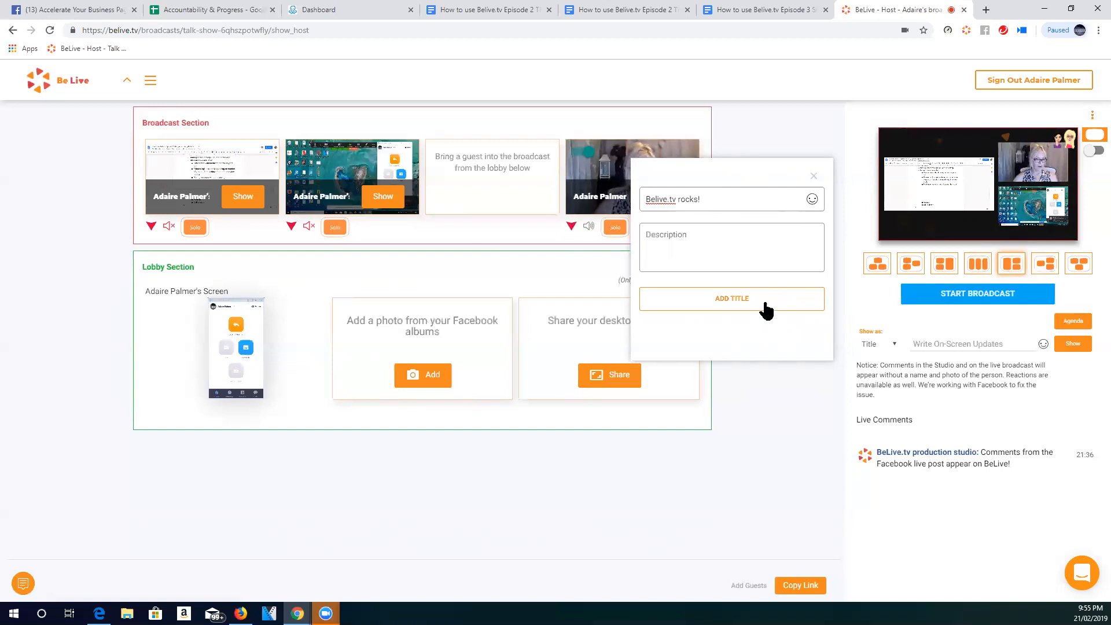
{"action": "left_click", "coordinate": [736, 304]}
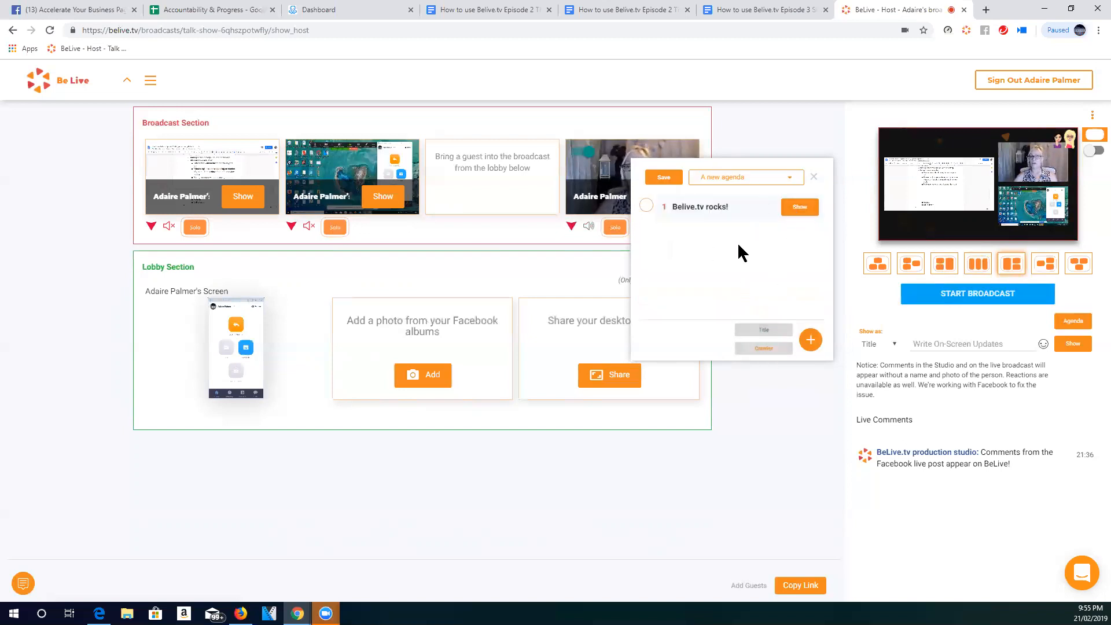
- Start another agenda title with the description "Belive.tv has been around now for over 2 years and has helped thousands of people live stream on Facebook"
{"action": "left_click", "coordinate": [761, 332]}
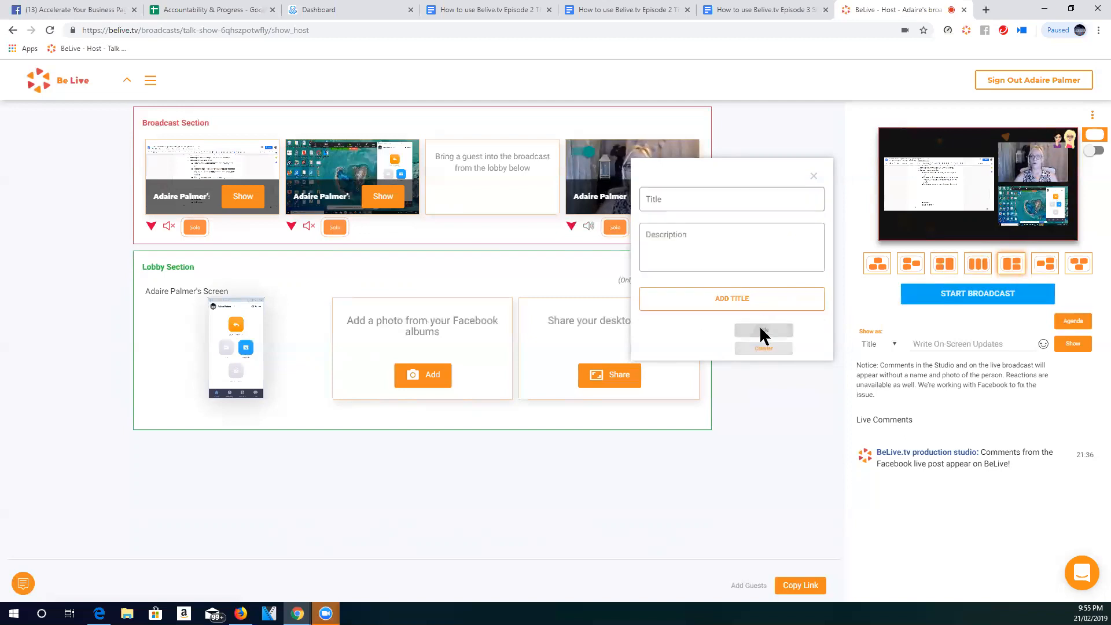
{"action": "left_click", "coordinate": [682, 249]}
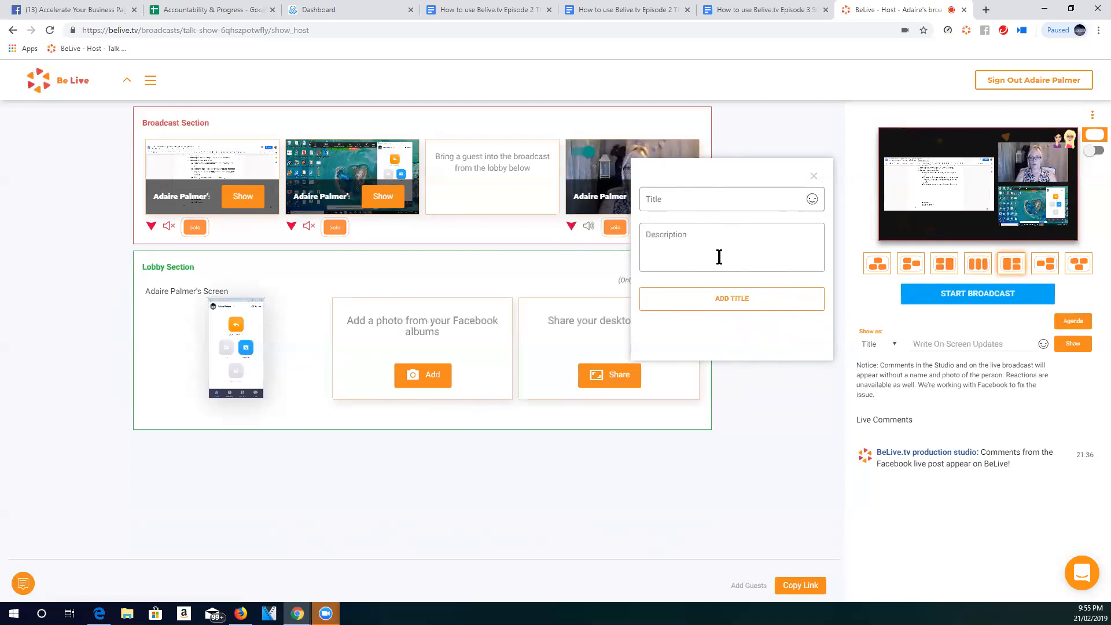
{"action": "type", "text": "Bel"}
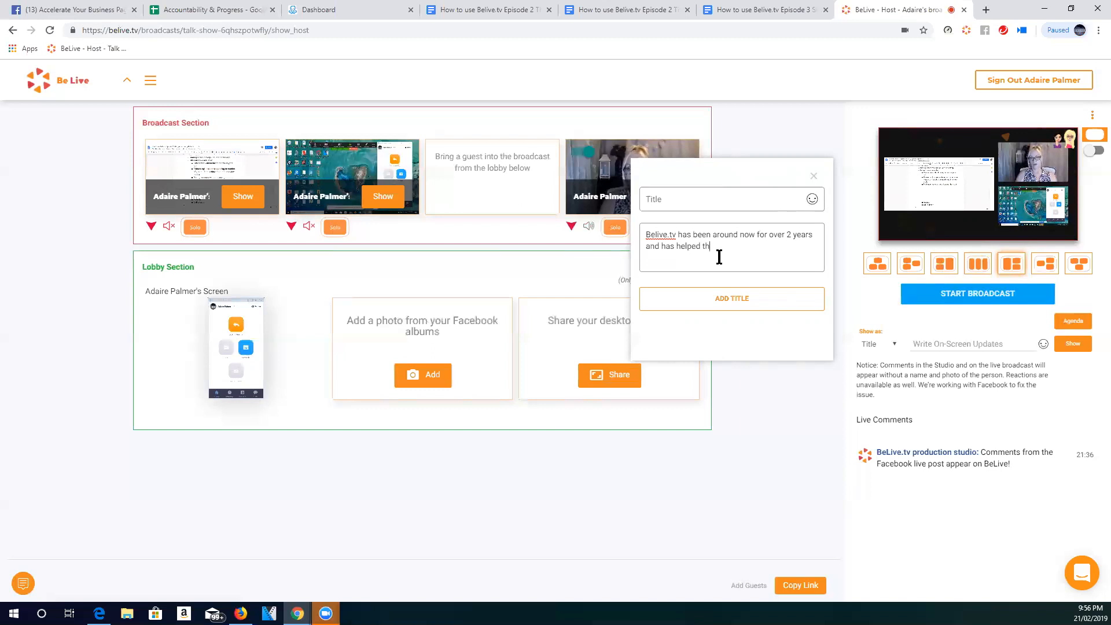
{"action": "type", "text": "of people live"}
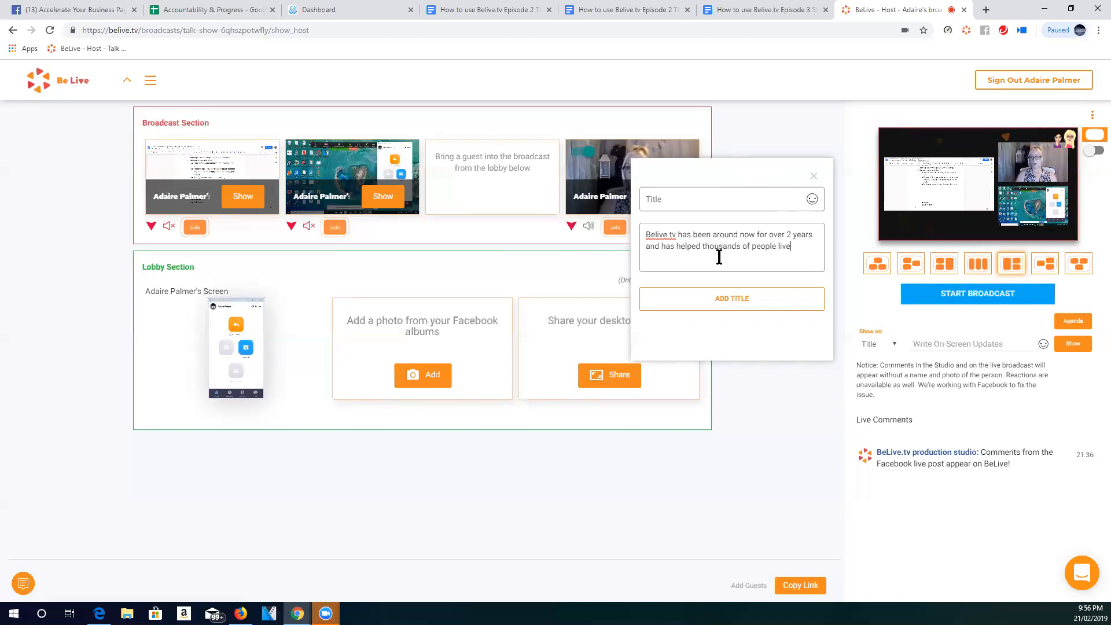
{"action": "type", "text": " stream on Facebook"}
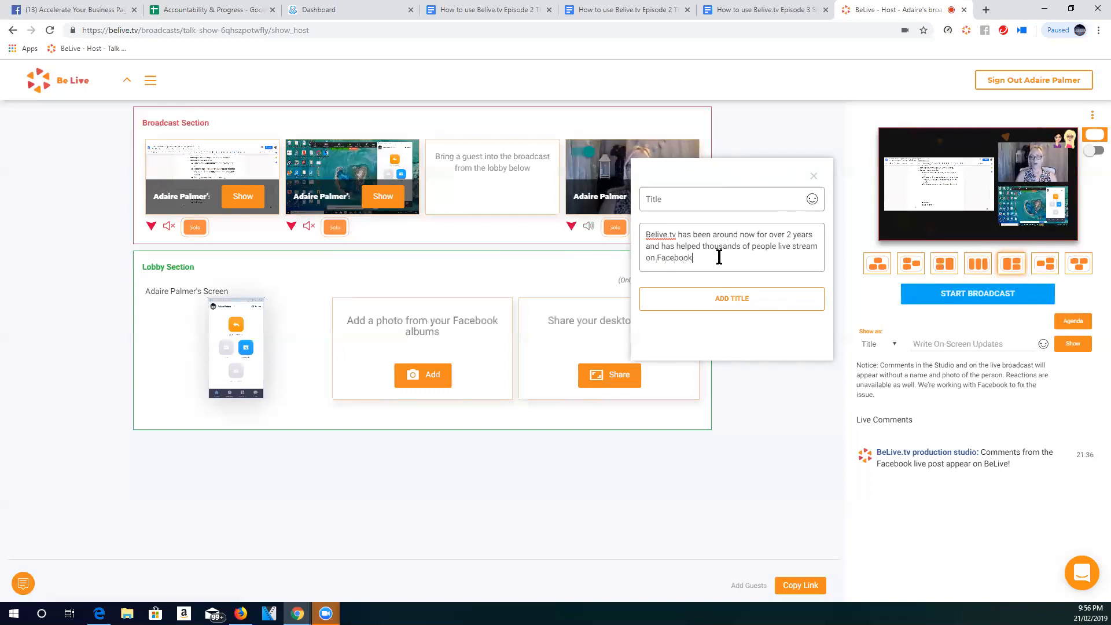
- Name the described item "Belive.tv Rocks!", add it to the agenda, and delete the earlier title without a description
{"action": "left_click", "coordinate": [727, 199]}
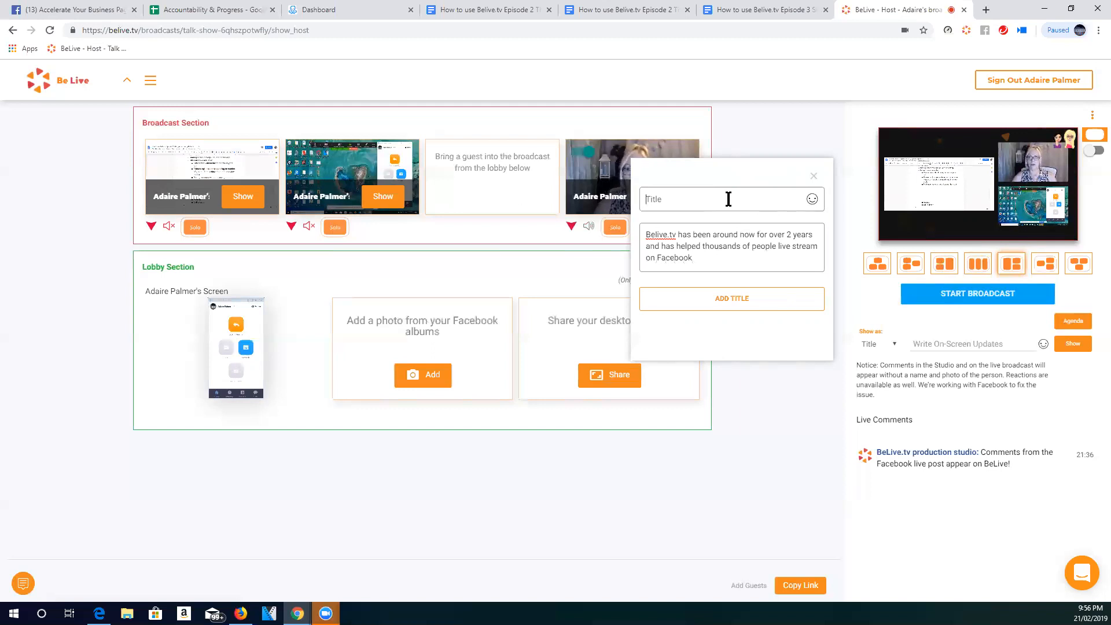
{"action": "type", "text": "Belive"}
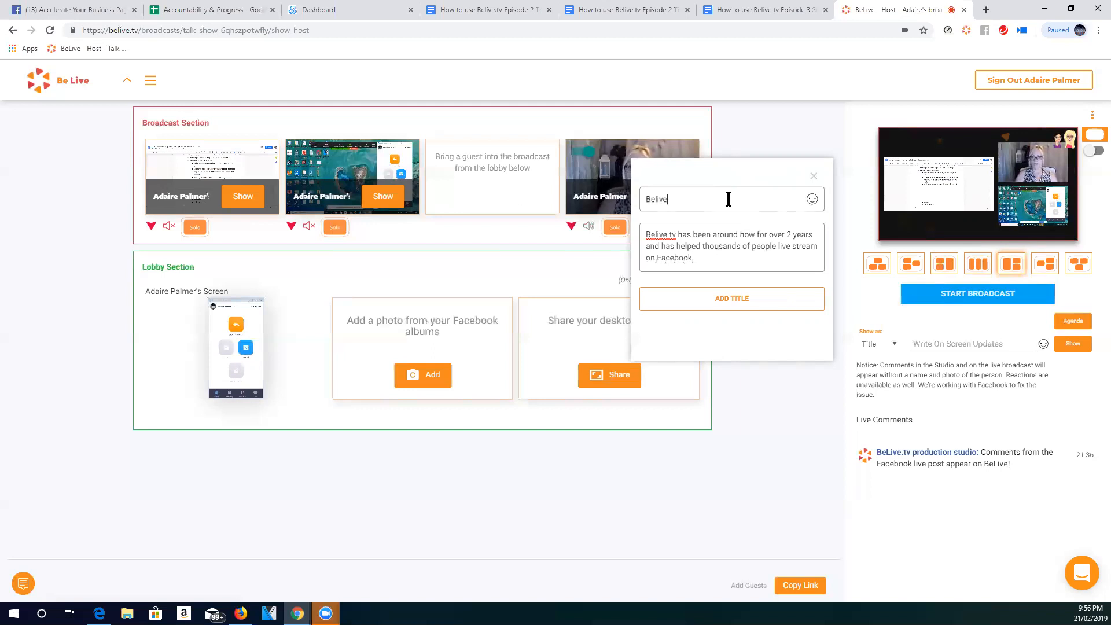
{"action": "type", "text": ".tv Rocks!"}
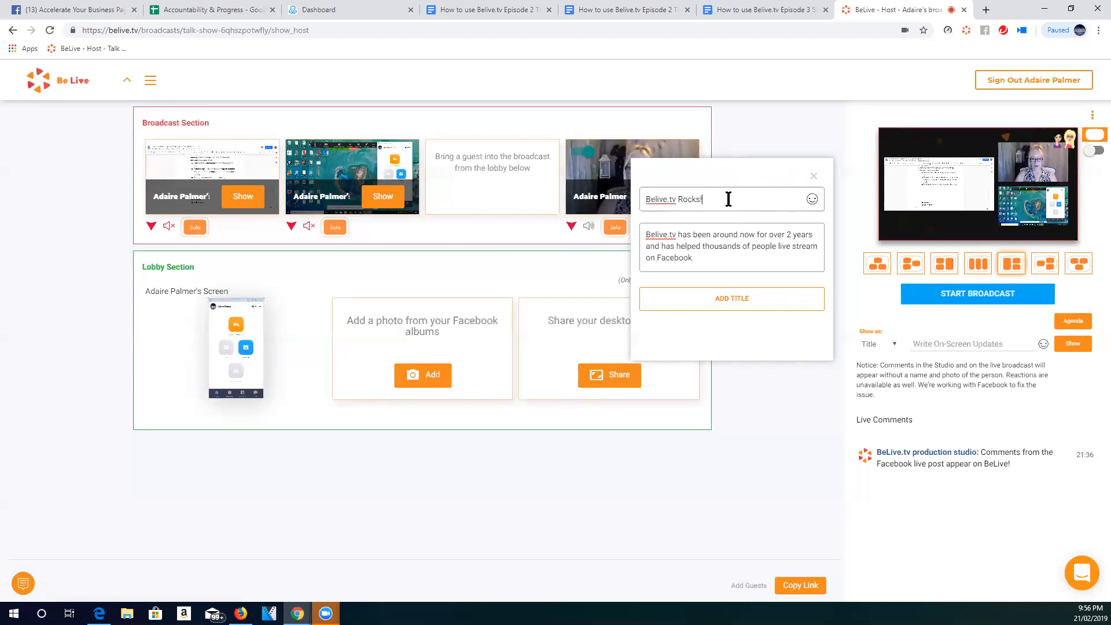
{"action": "left_click", "coordinate": [728, 299]}
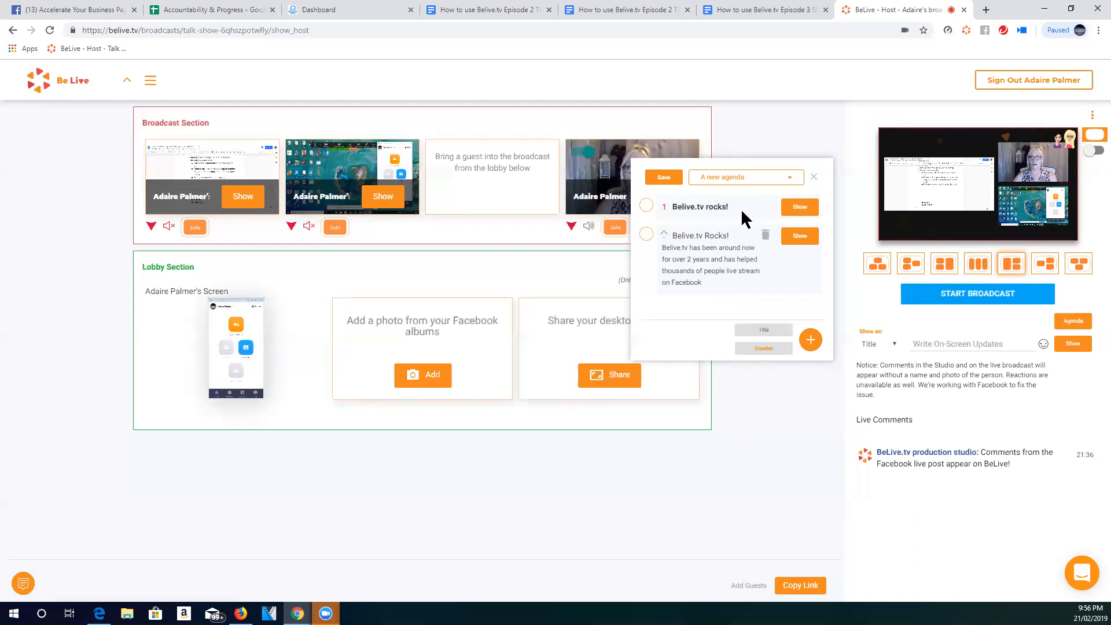
{"action": "left_click", "coordinate": [764, 205]}
{"action": "left_click", "coordinate": [779, 283]}
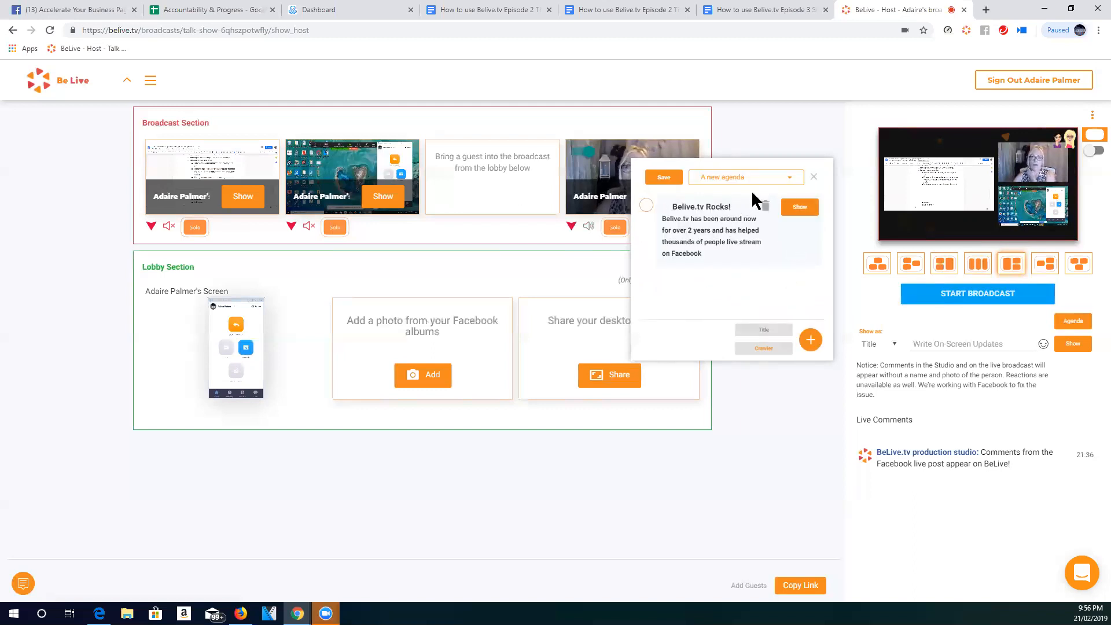
- Show the "Belive.tv Rocks!" title on the broadcast and switch the beach background on and off behind it
{"action": "left_click", "coordinate": [802, 208]}
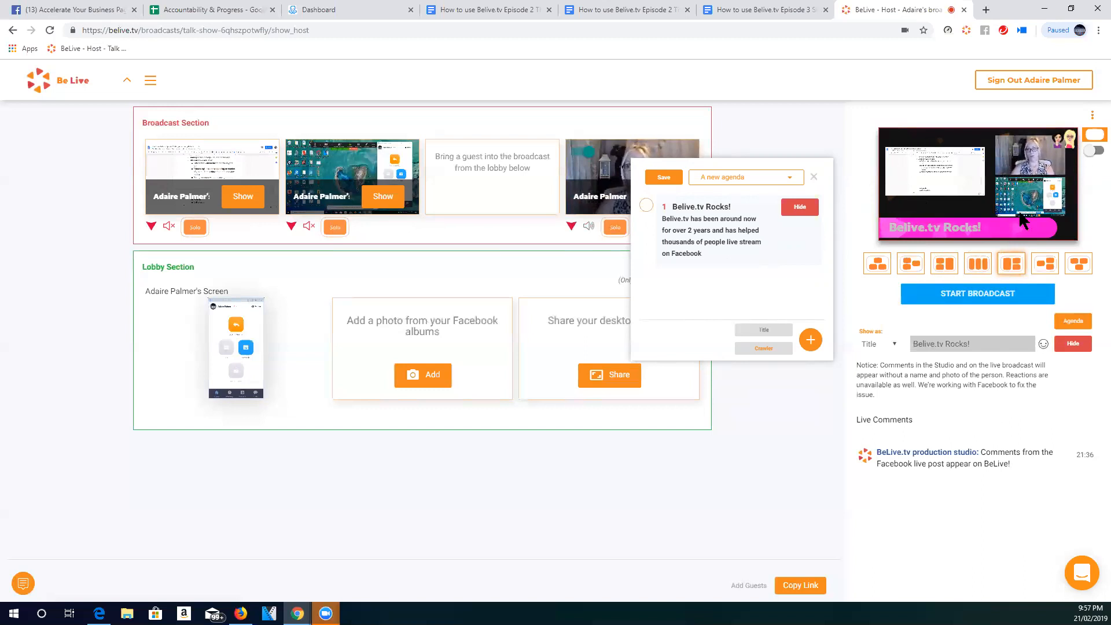
{"action": "left_click", "coordinate": [1094, 152]}
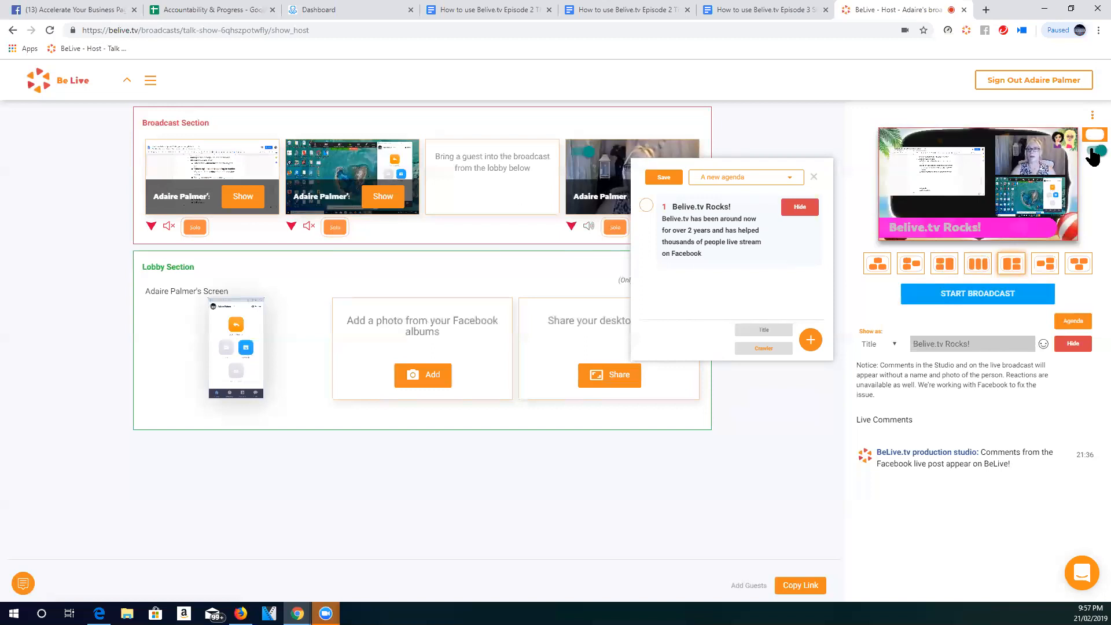
{"action": "left_click", "coordinate": [1094, 151]}
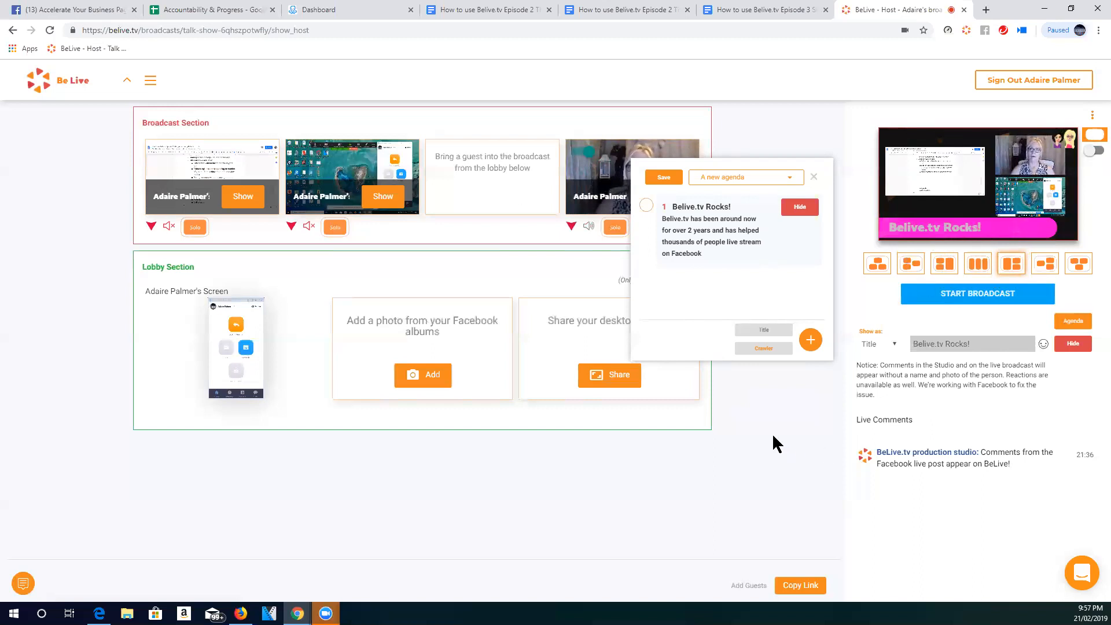
- Add a "Belive.tv Rocks!" crawler to the agenda and show it on the broadcast in place of the title
{"action": "left_click", "coordinate": [764, 347]}
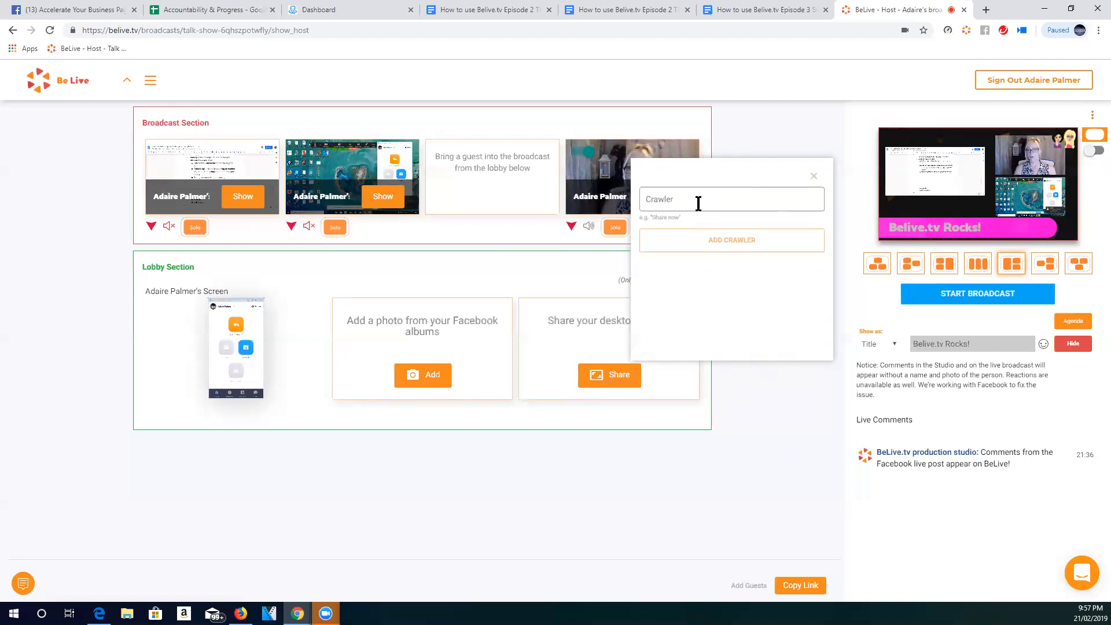
{"action": "type", "text": "Belive.tv"}
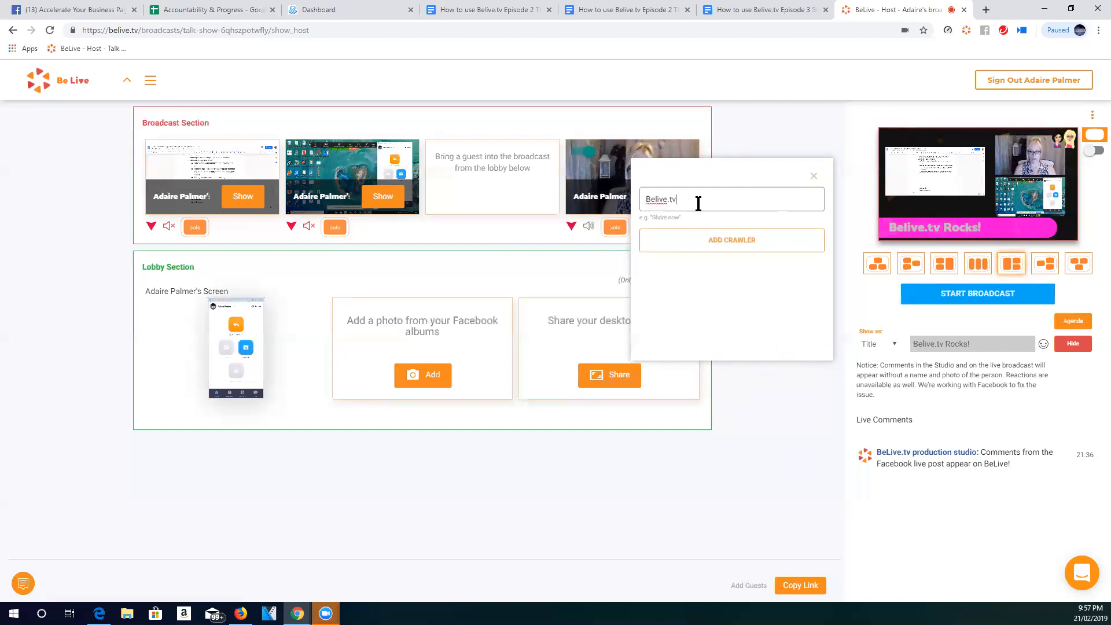
{"action": "type", "text": " Rocks!"}
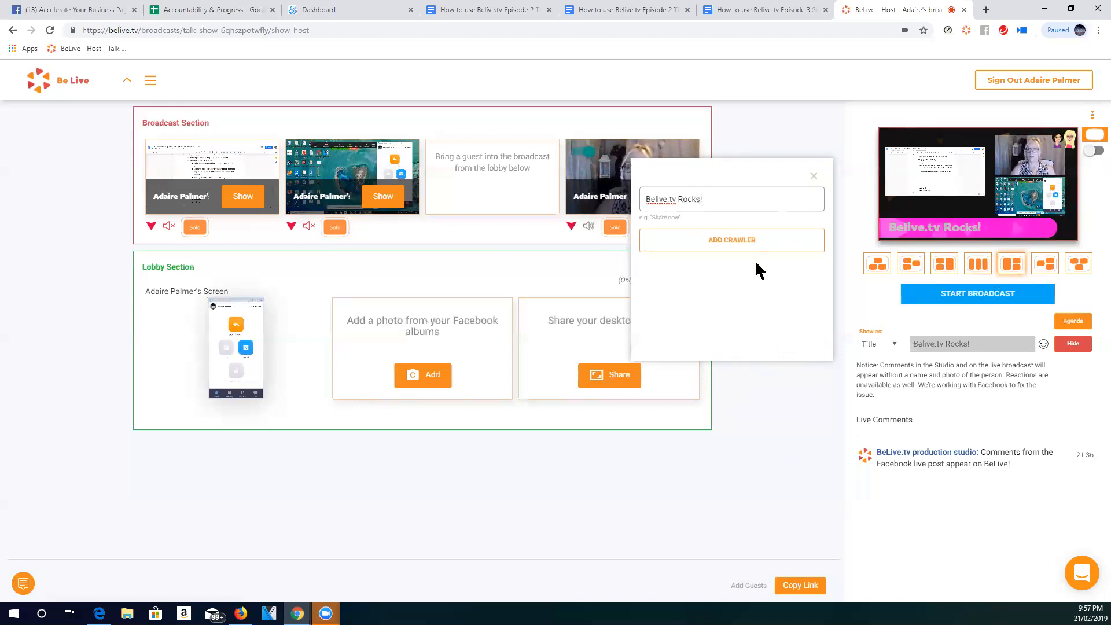
{"action": "left_click", "coordinate": [744, 242]}
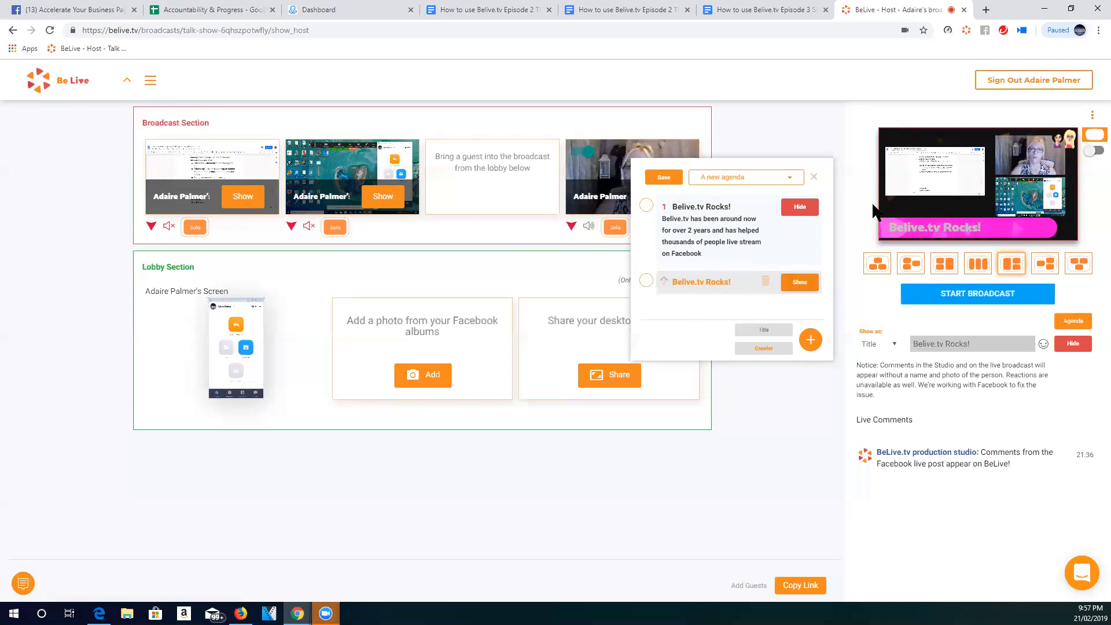
{"action": "left_click", "coordinate": [803, 286]}
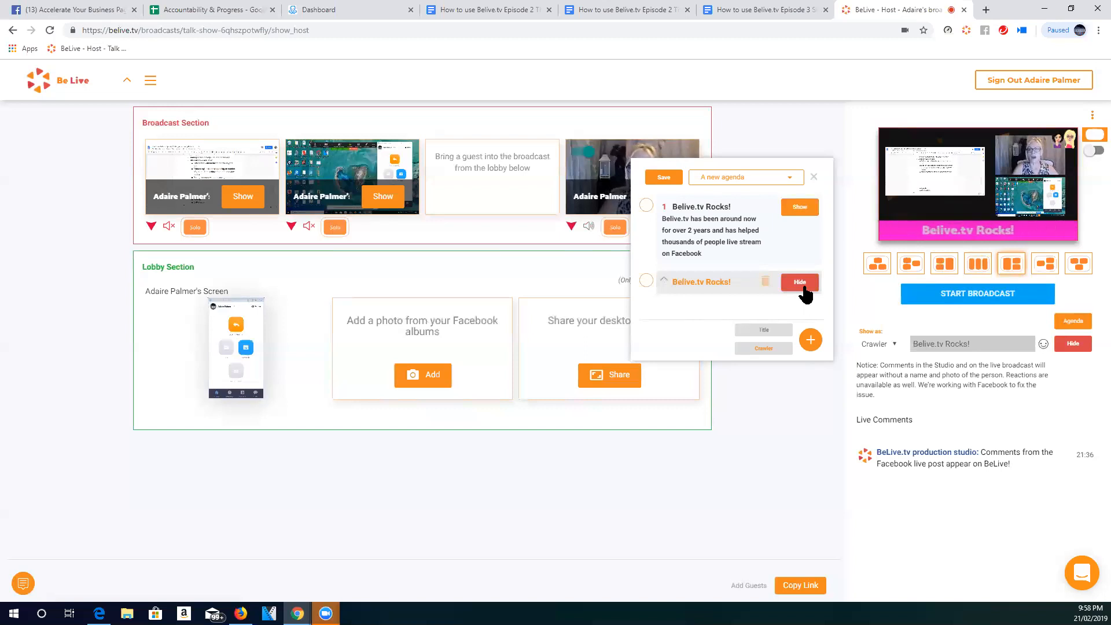
- Add the crawler "Comment belive for a copy of the show notes" to the agenda and show it on the broadcast
{"action": "left_click", "coordinate": [763, 348]}
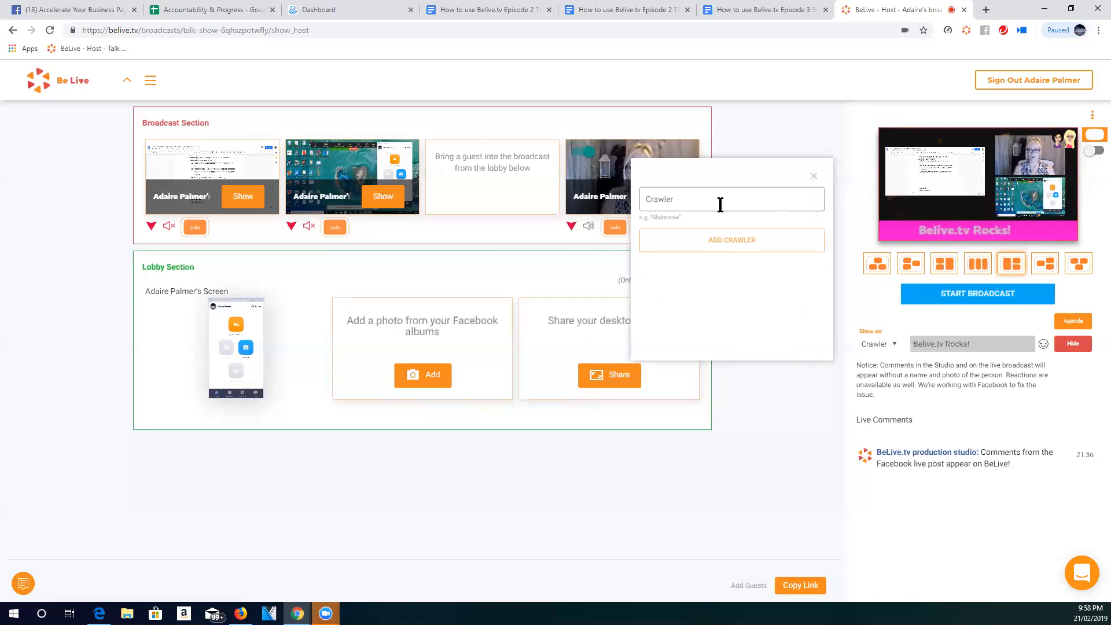
{"action": "type", "text": "Comment belive for"}
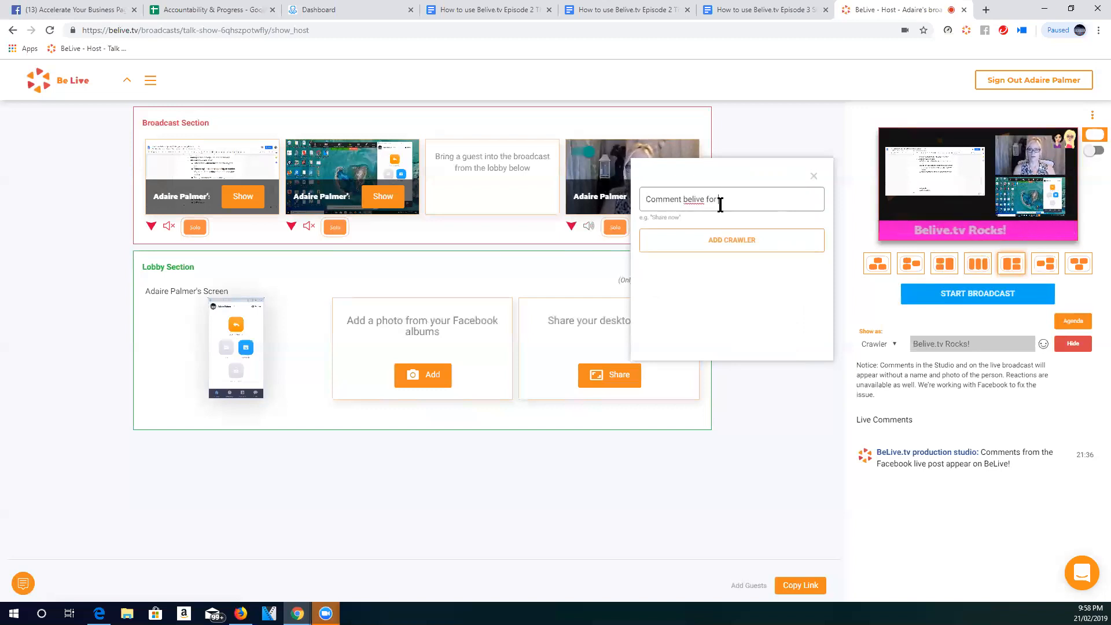
{"action": "type", "text": " coyup"}
{"action": "key", "text": "BackSpace"}
{"action": "key", "text": "BackSpace"}
{"action": "key", "text": "BackSpace"}
{"action": "type", "text": "py o"}
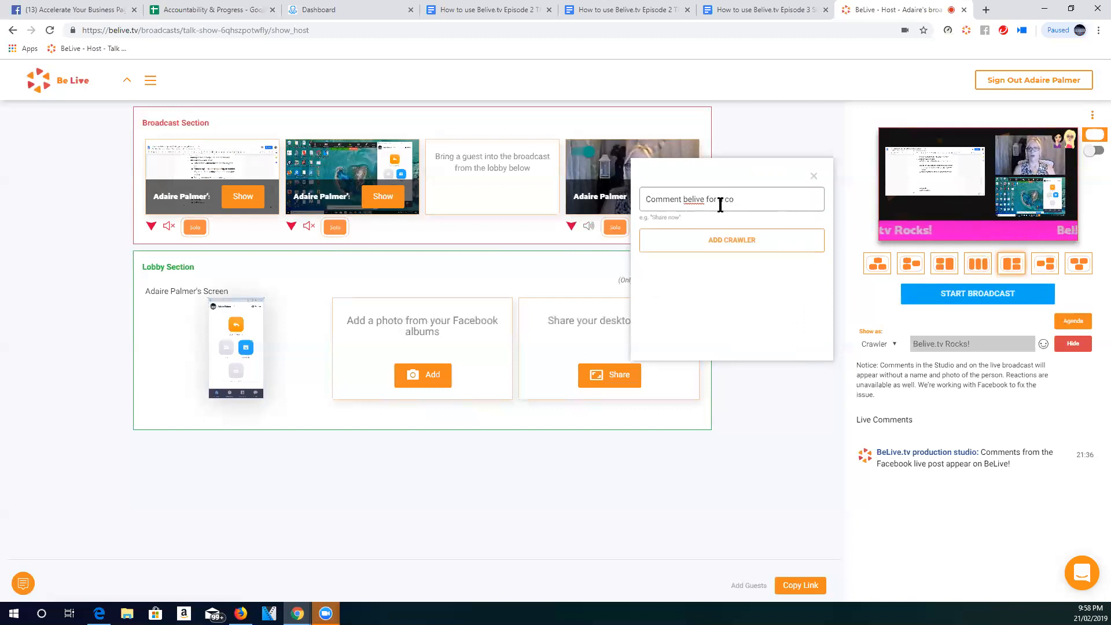
{"action": "type", "text": "f the show"}
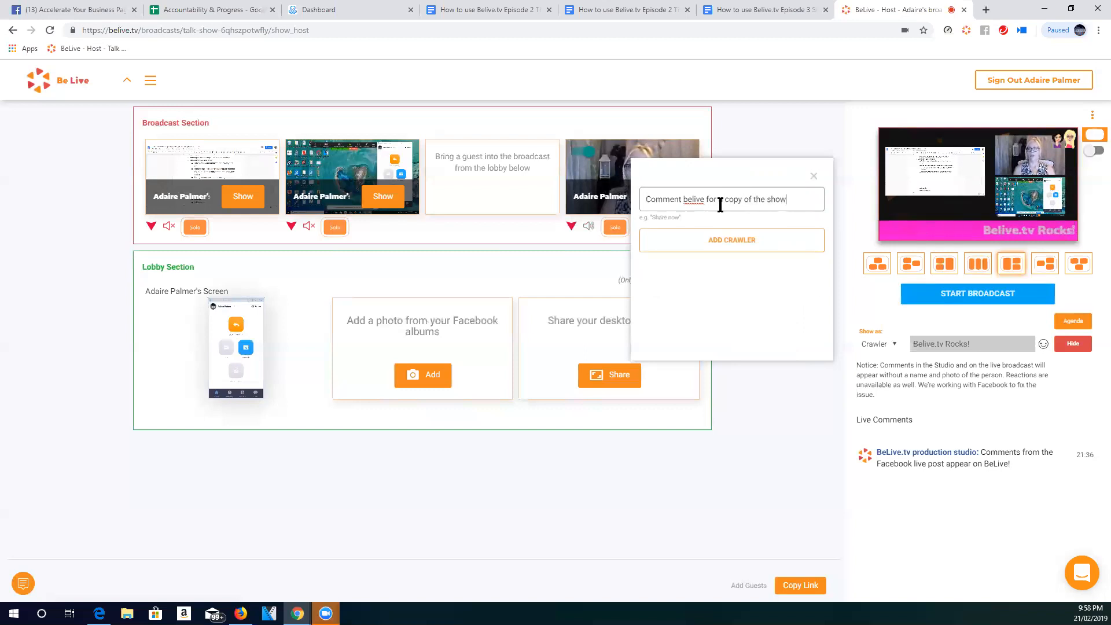
{"action": "type", "text": " notes"}
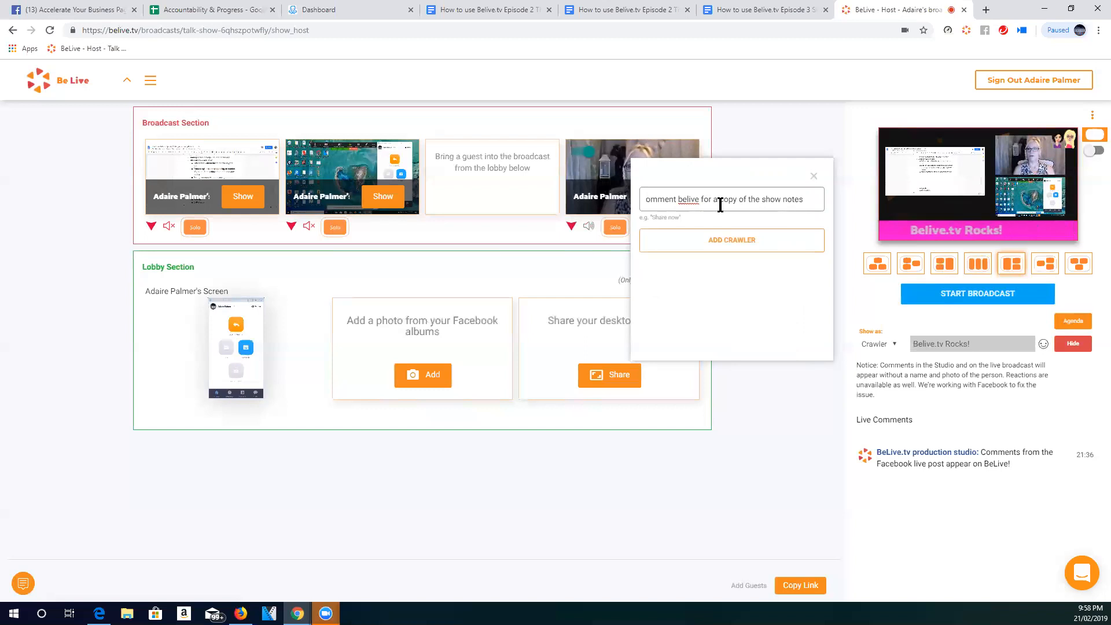
{"action": "left_click", "coordinate": [741, 248]}
{"action": "mouse_move", "coordinate": [774, 331]}
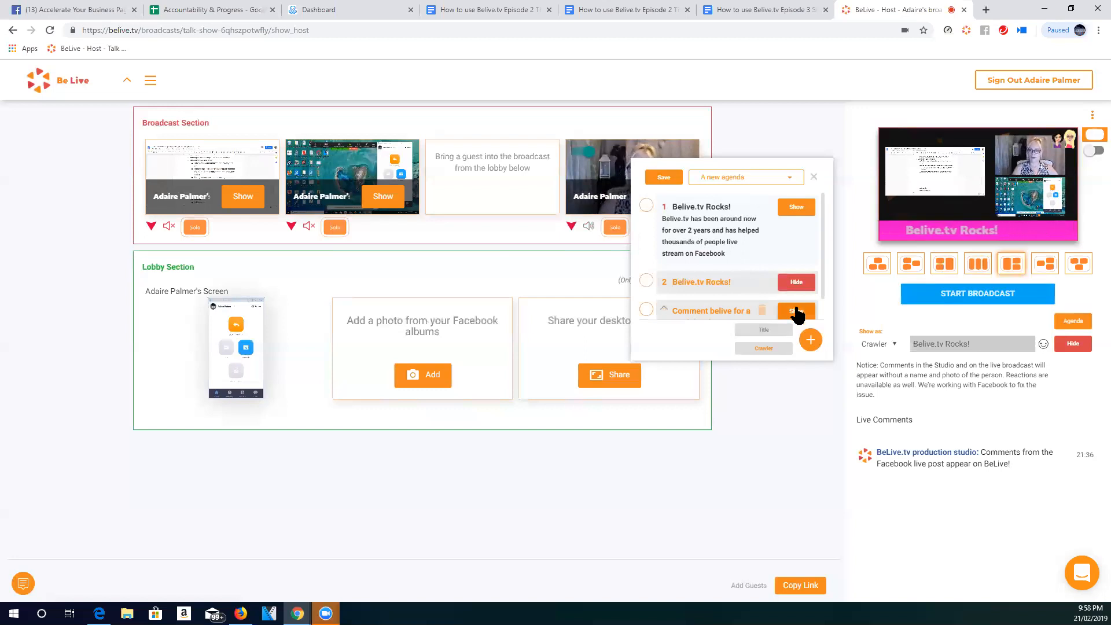
{"action": "left_click", "coordinate": [796, 312]}
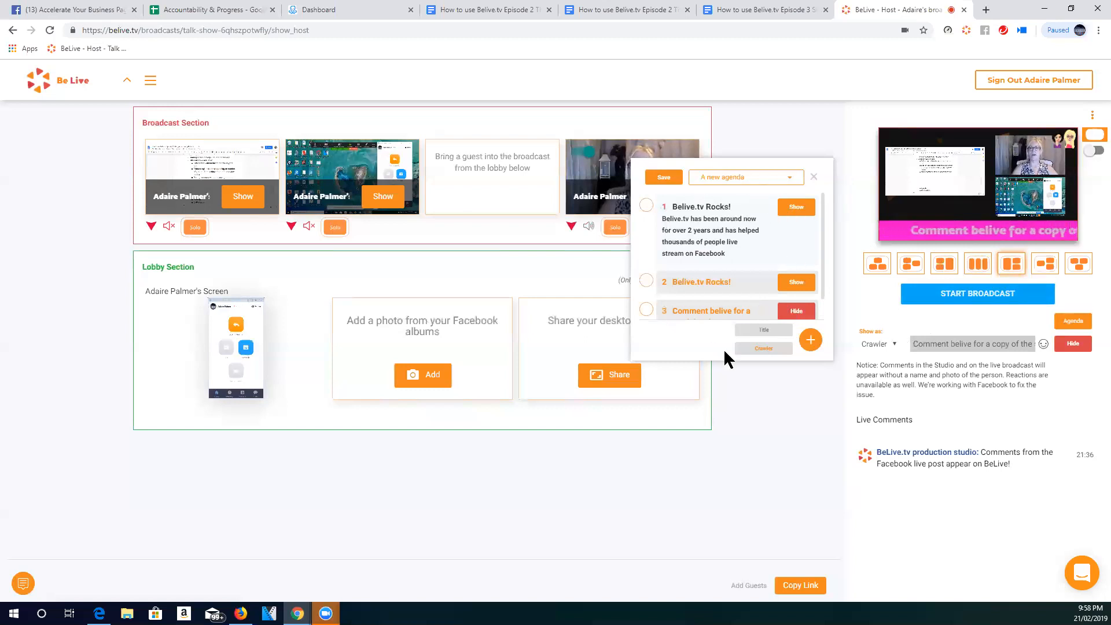
- Switch from the new agenda to the saved Community TV agenda
{"action": "left_click", "coordinate": [745, 180]}
{"action": "left_click", "coordinate": [746, 215]}
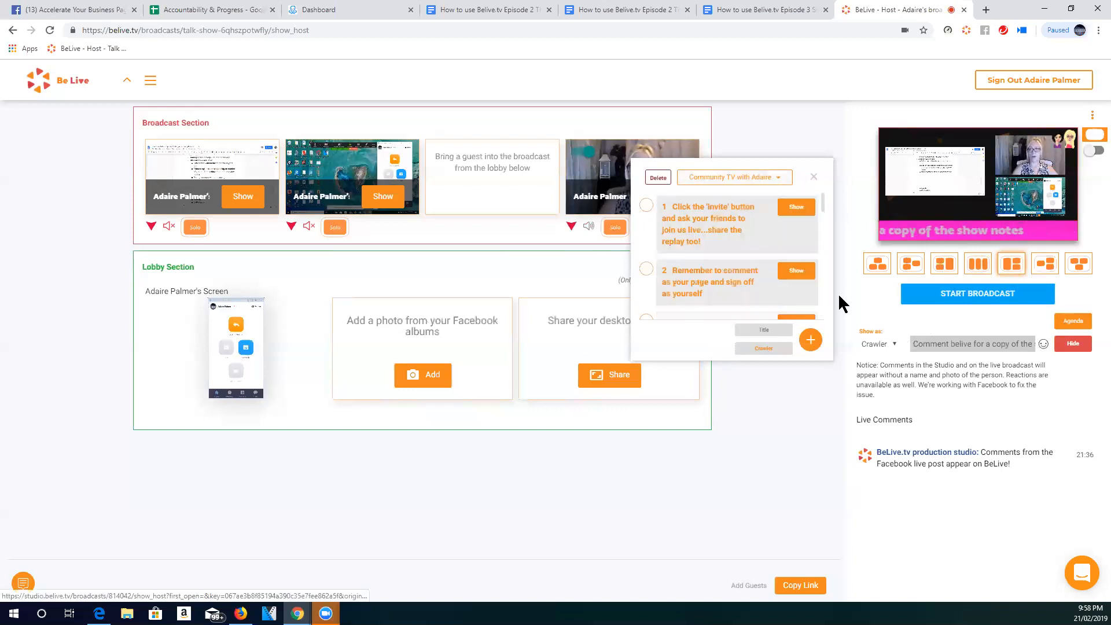
- Show the "Remember to comment as your page and sign off as yourself" crawler from the Community TV agenda on the broadcast
{"action": "scroll", "coordinate": [738, 231], "scroll_direction": "down", "scroll_amount": 1}
{"action": "scroll", "coordinate": [736, 231], "scroll_direction": "down", "scroll_amount": 6}
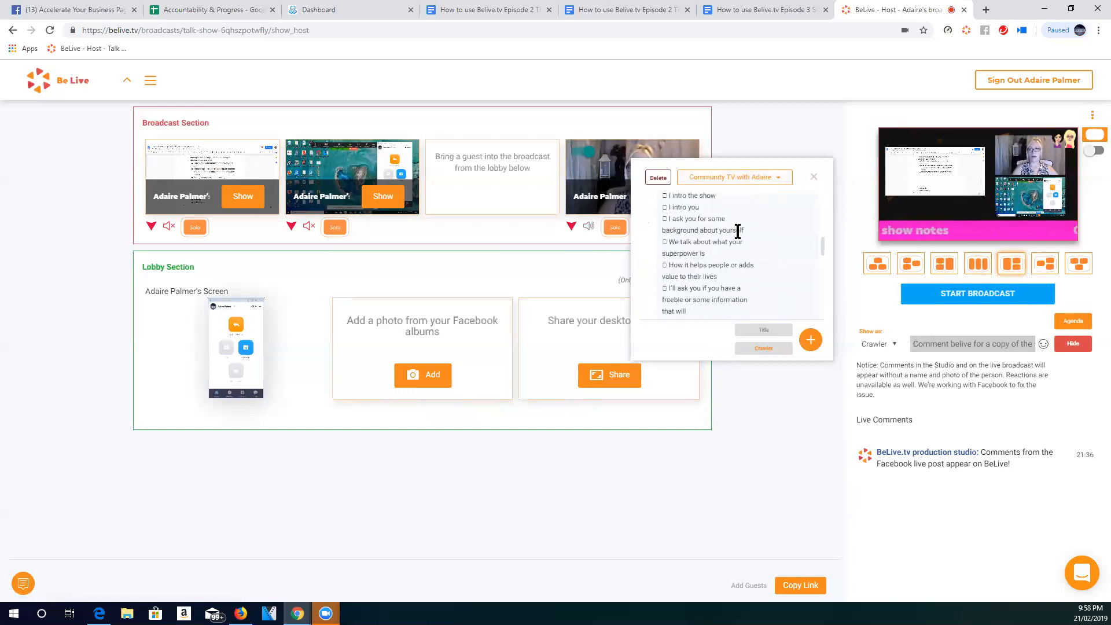
{"action": "scroll", "coordinate": [737, 231], "scroll_direction": "down", "scroll_amount": 5}
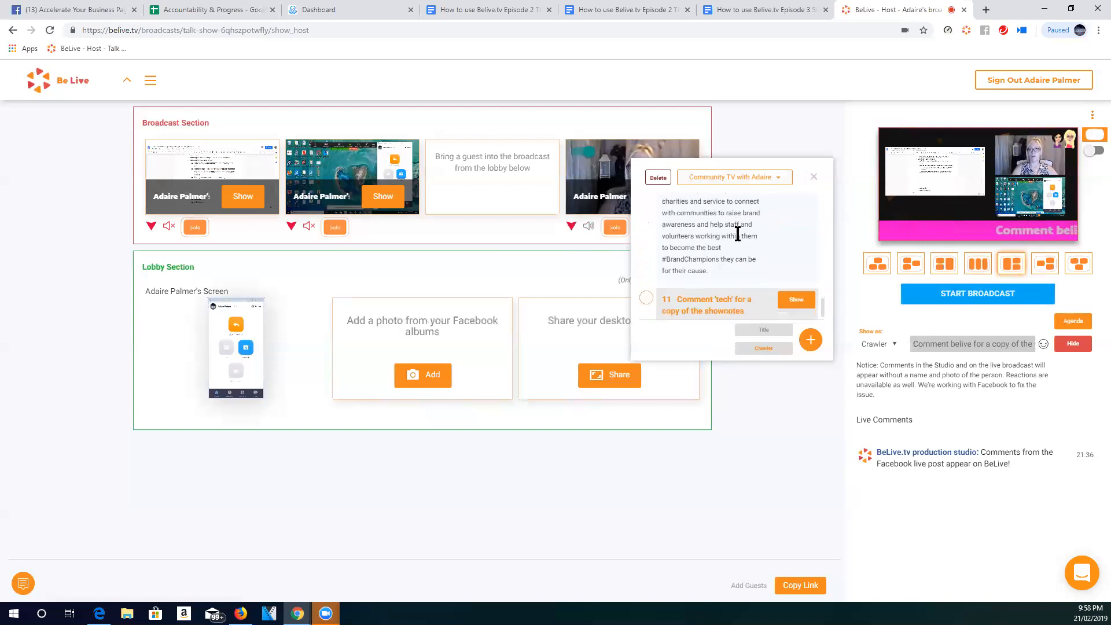
{"action": "scroll", "coordinate": [744, 298], "scroll_direction": "up", "scroll_amount": 4}
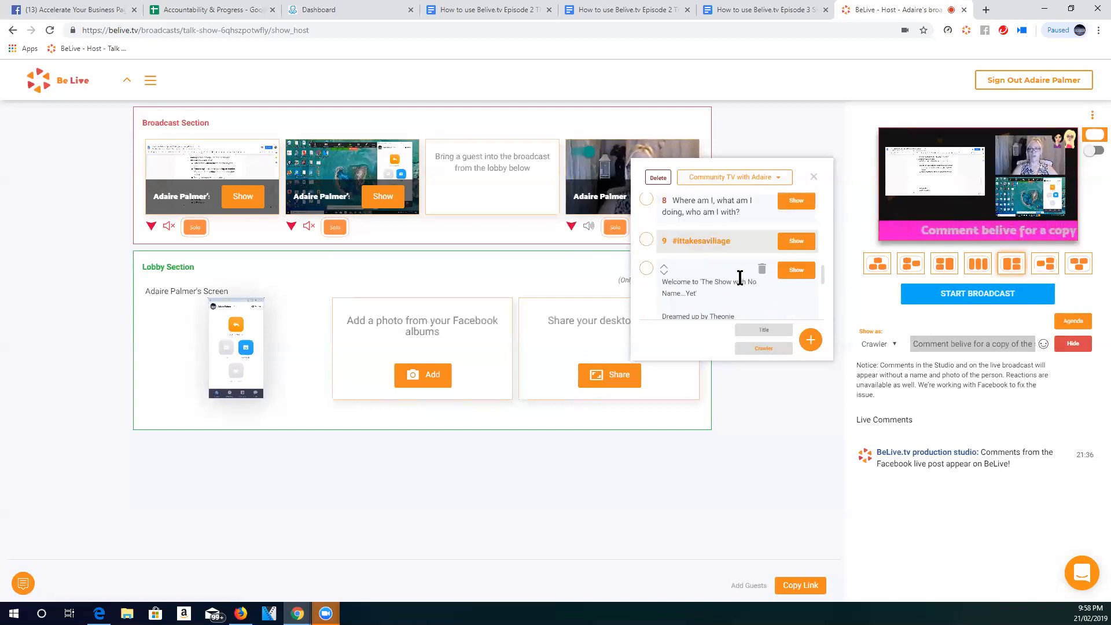
{"action": "scroll", "coordinate": [741, 274], "scroll_direction": "up", "scroll_amount": 8}
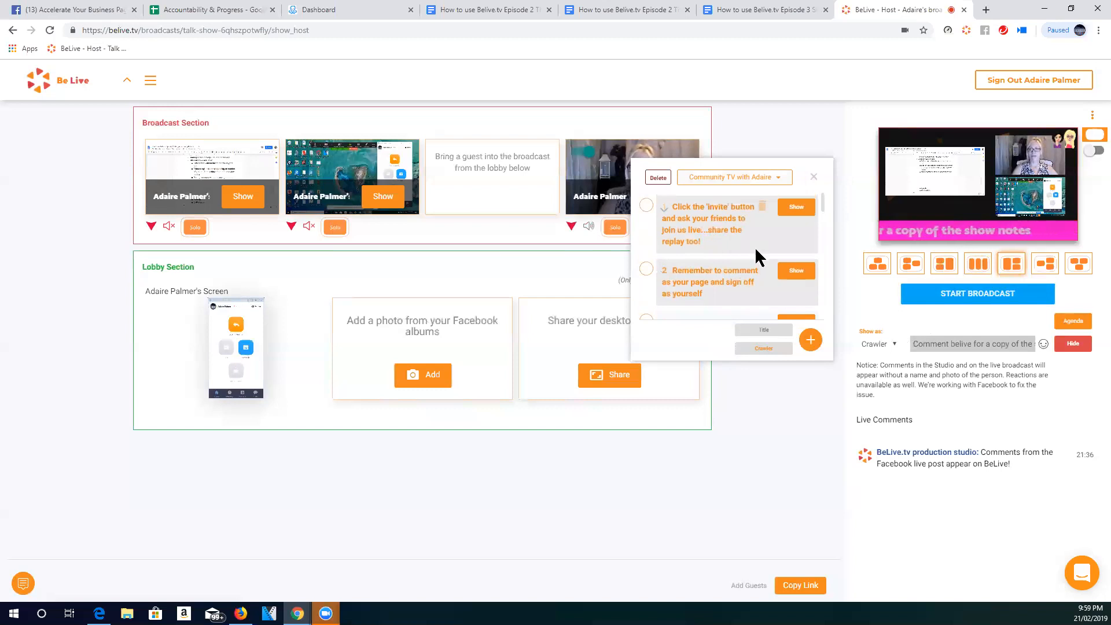
{"action": "scroll", "coordinate": [754, 246], "scroll_direction": "down", "scroll_amount": 1}
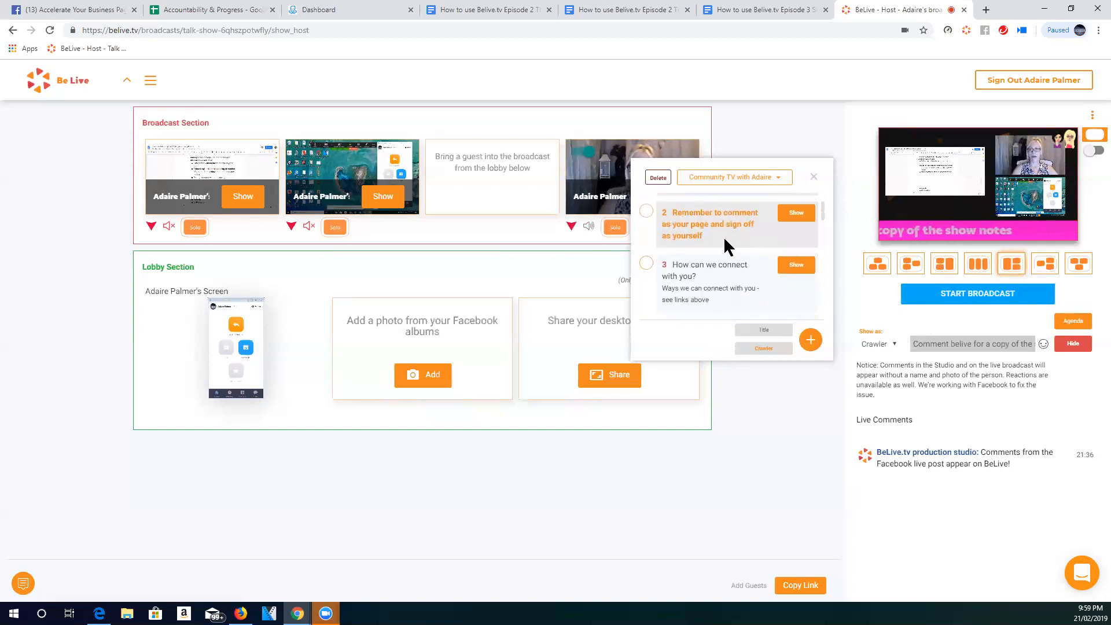
{"action": "left_click", "coordinate": [794, 218]}
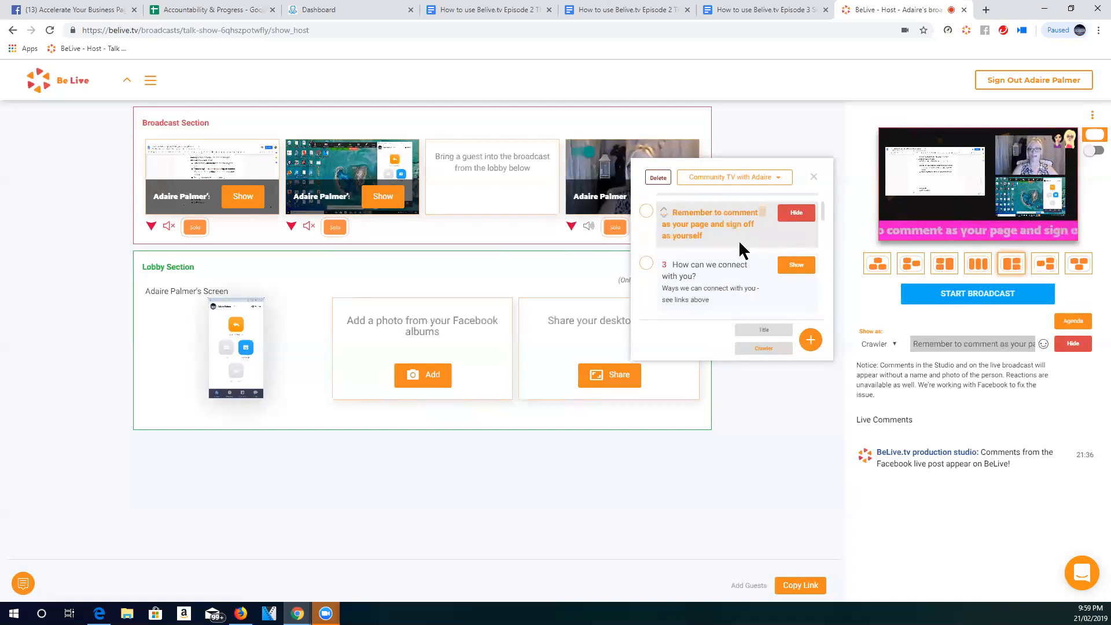
- Switch back to the new agenda, show its "Belive.tv Rocks!" crawler on the broadcast, and close the agenda
{"action": "left_click", "coordinate": [738, 178]}
{"action": "left_click", "coordinate": [732, 195]}
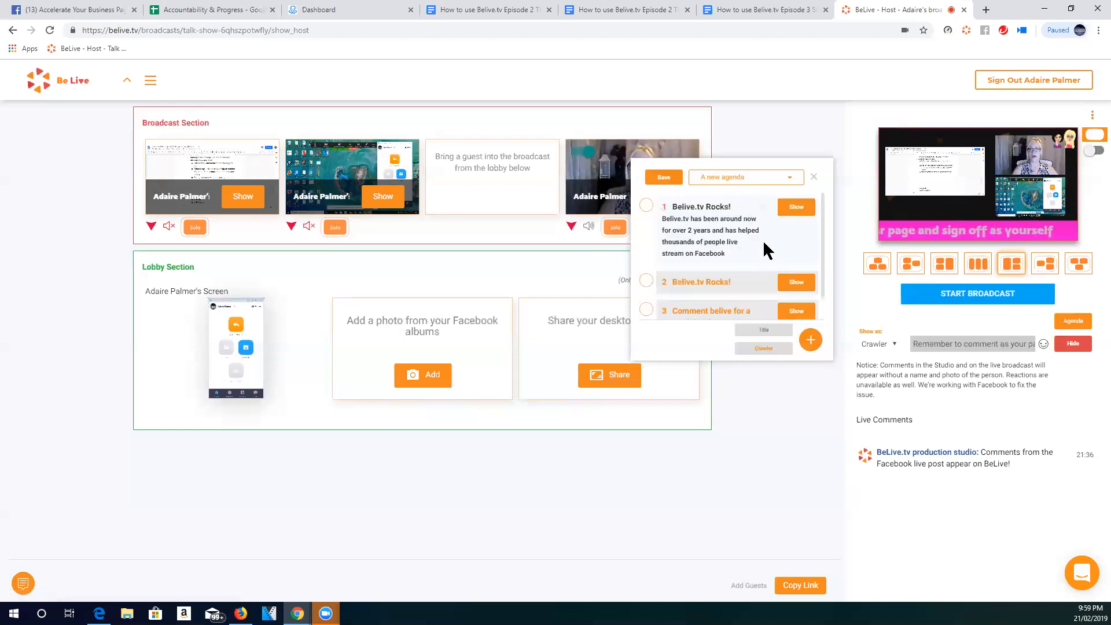
{"action": "left_click", "coordinate": [794, 283]}
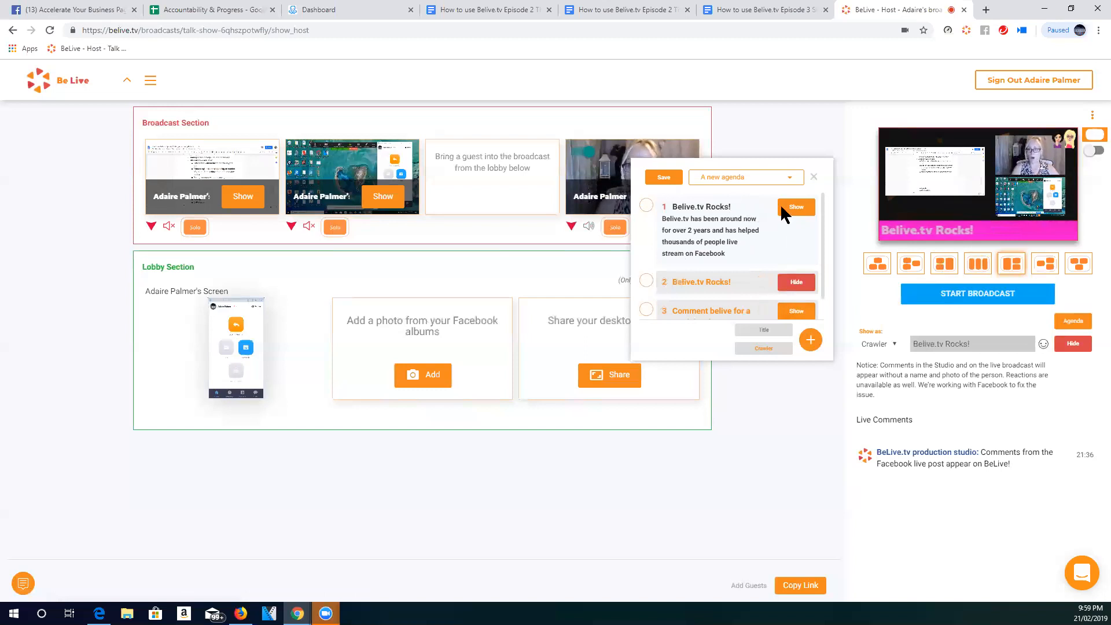
{"action": "left_click", "coordinate": [715, 179]}
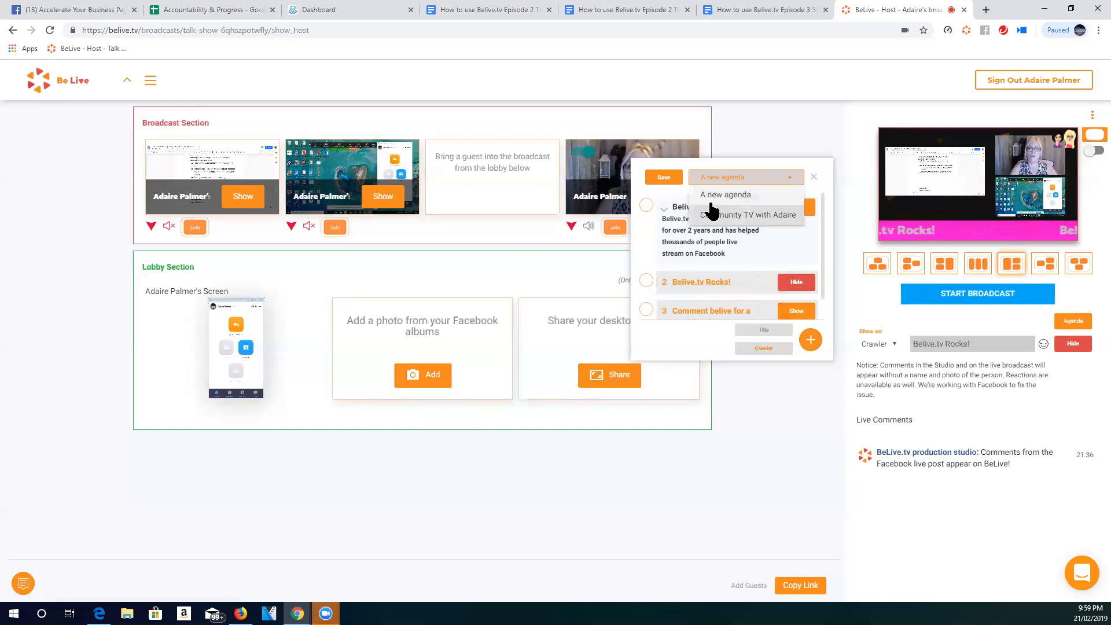
{"action": "left_click", "coordinate": [817, 167]}
{"action": "left_click", "coordinate": [812, 178]}
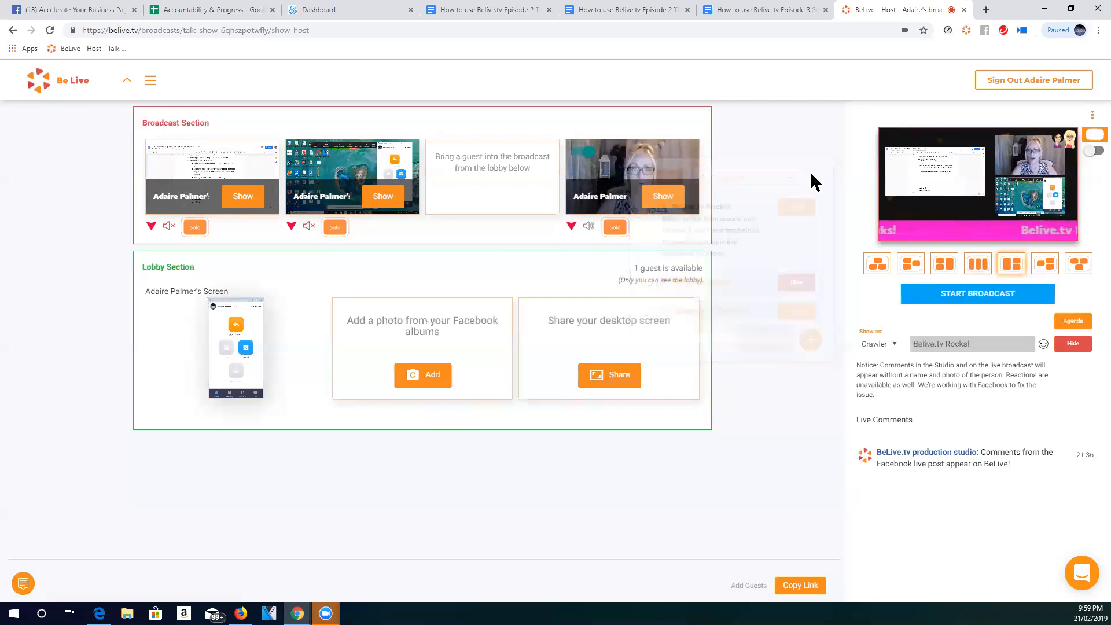
- Send the message "Hi Teamies!" to guests in the team chat and close the chat
{"action": "mouse_move", "coordinate": [284, 398]}
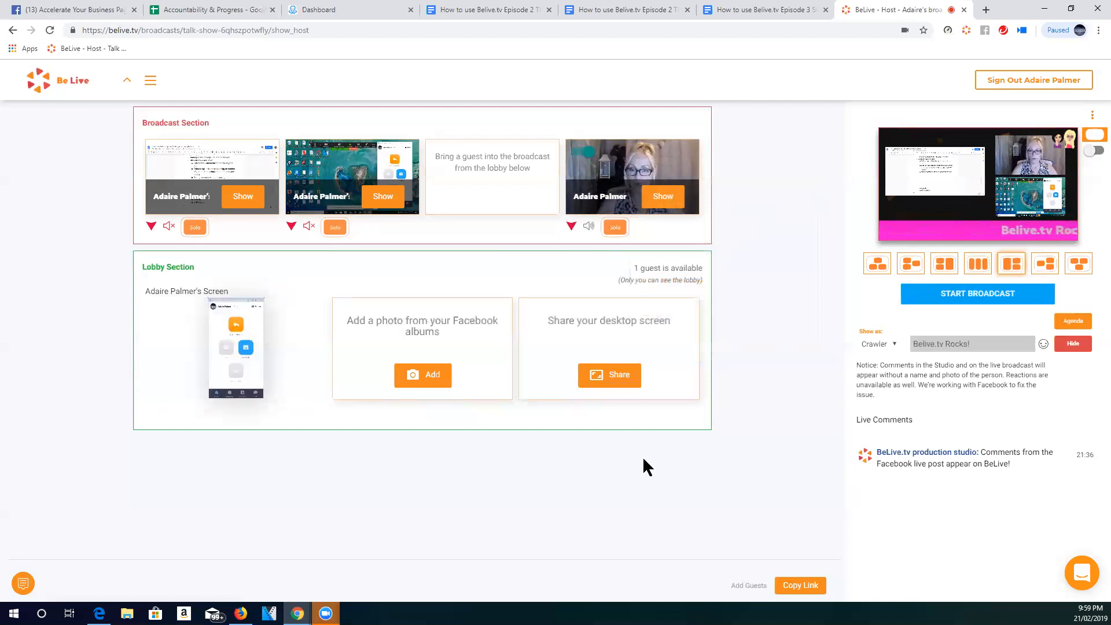
{"action": "left_click", "coordinate": [24, 584]}
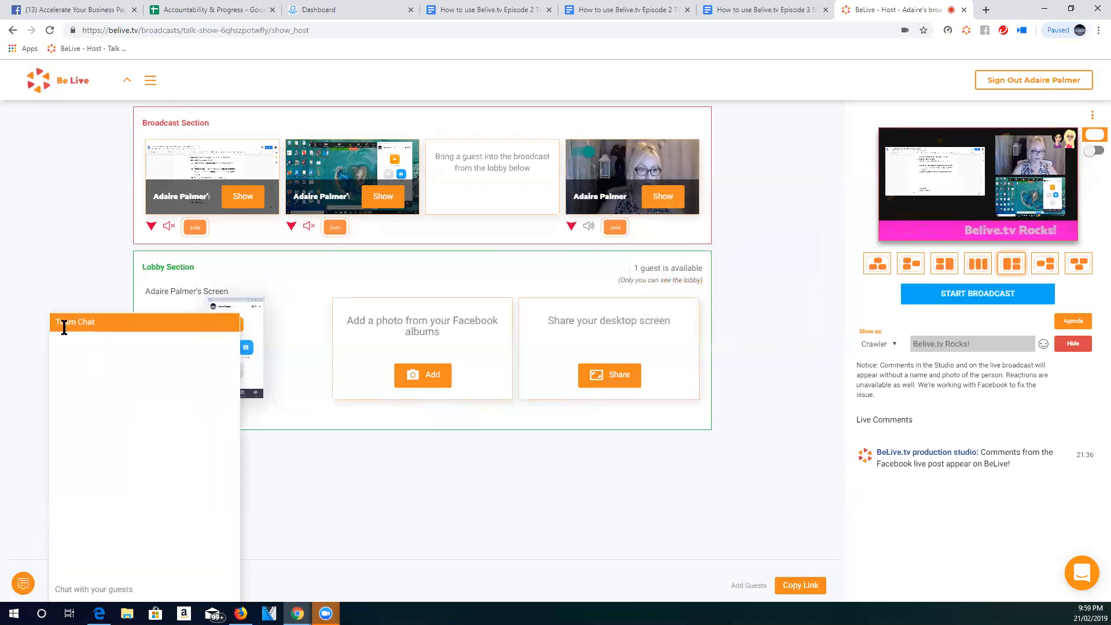
{"action": "left_click", "coordinate": [129, 589]}
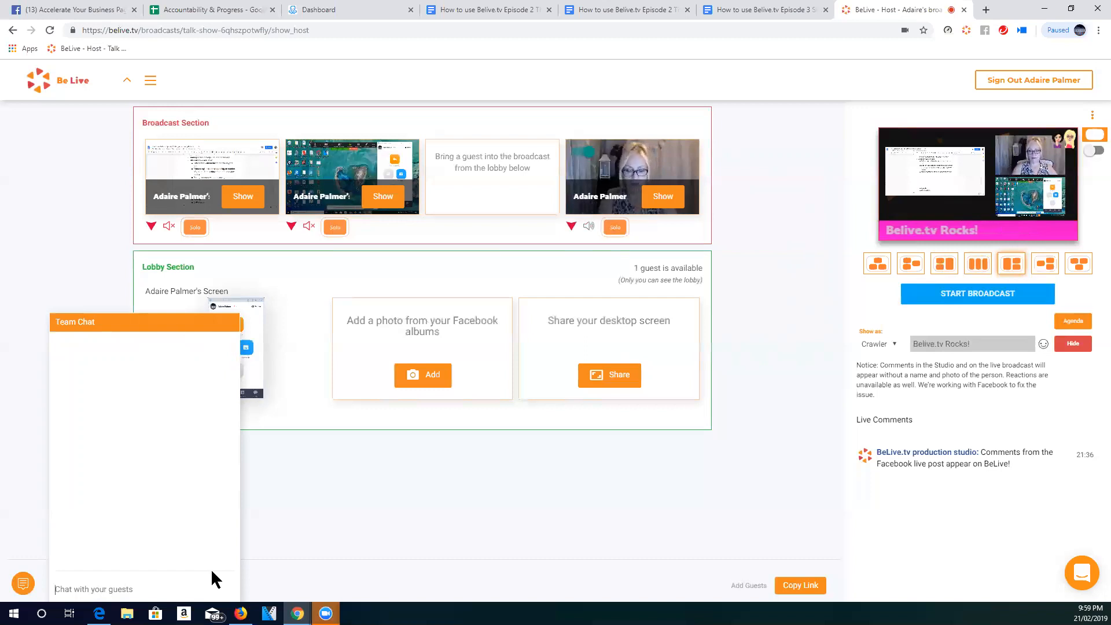
{"action": "type", "text": "Hi "}
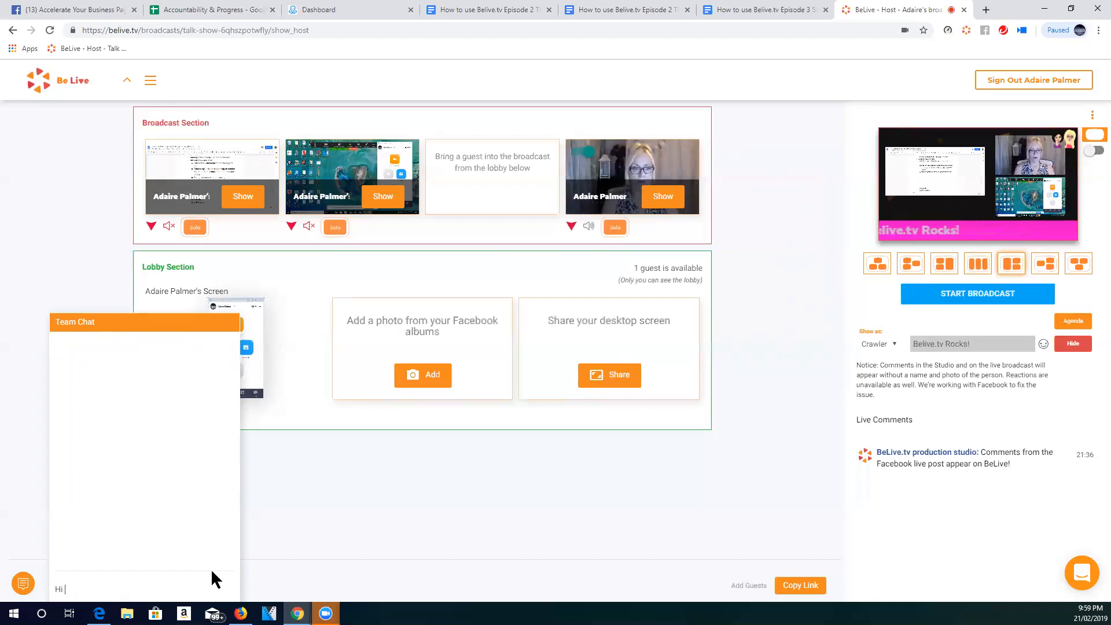
{"action": "type", "text": "Teamies!"}
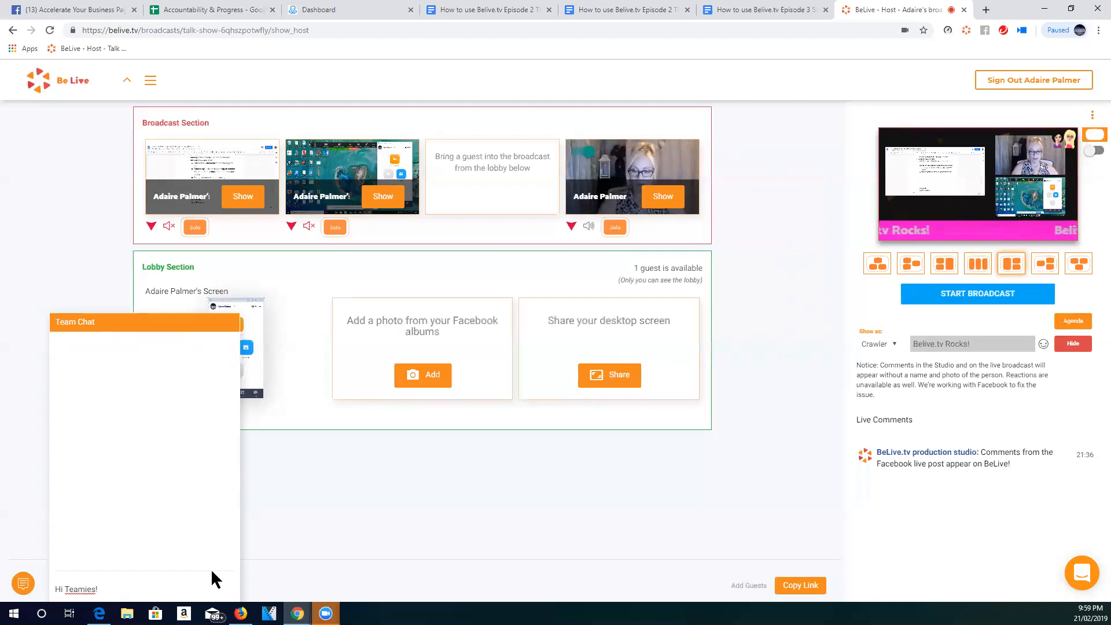
{"action": "key", "text": "Return"}
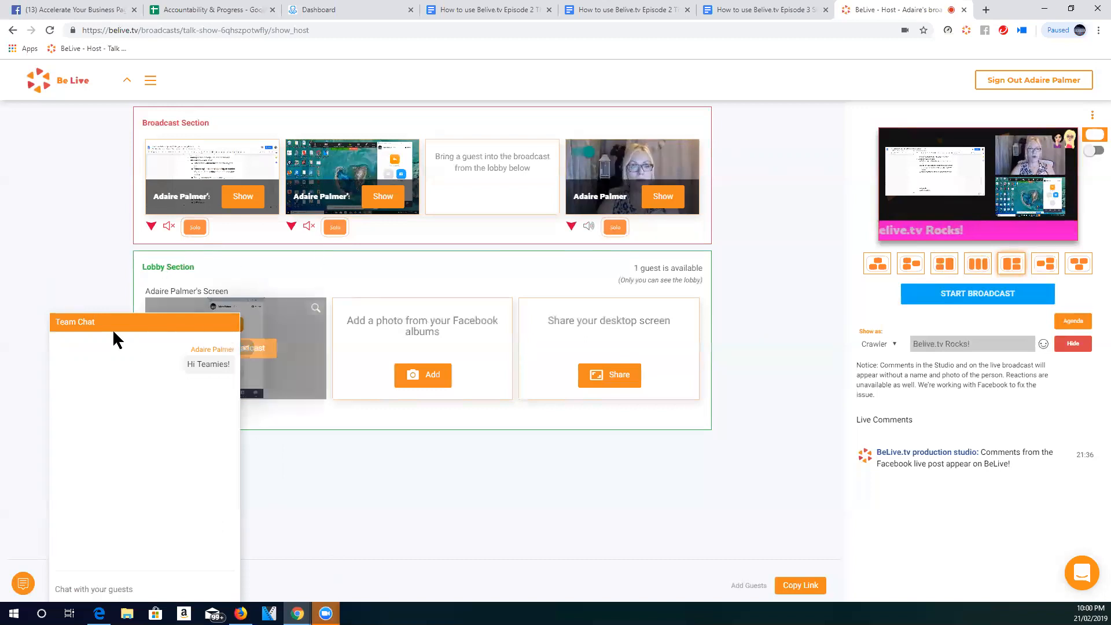
{"action": "left_click", "coordinate": [17, 586]}
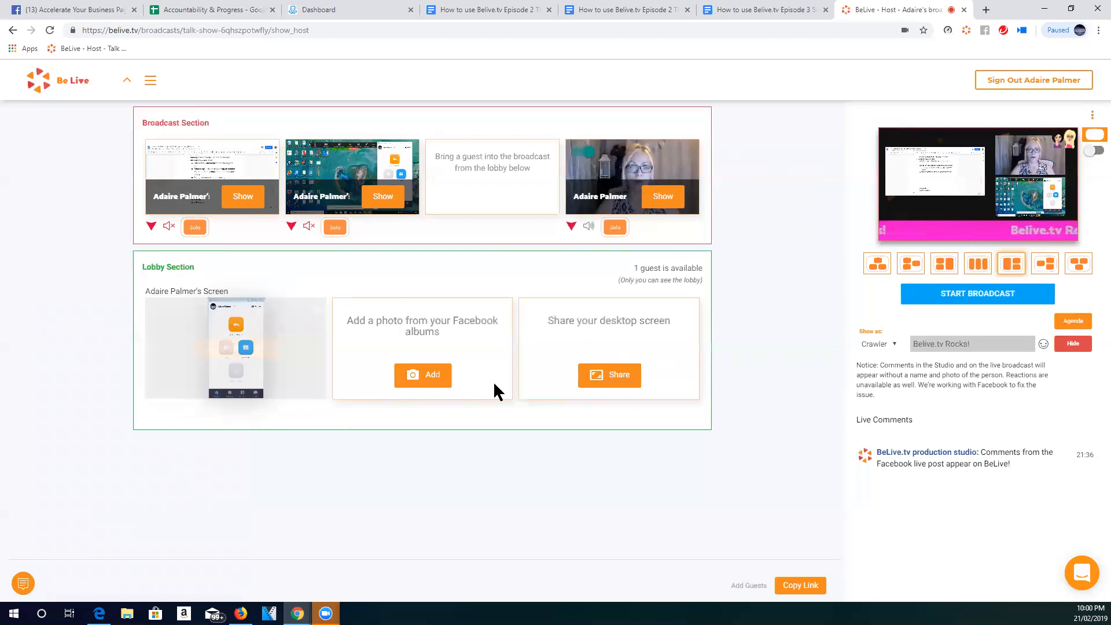
- Return both shared screens from the broadcast to the lobby and copy the guest invitation link
{"action": "left_click", "coordinate": [291, 227]}
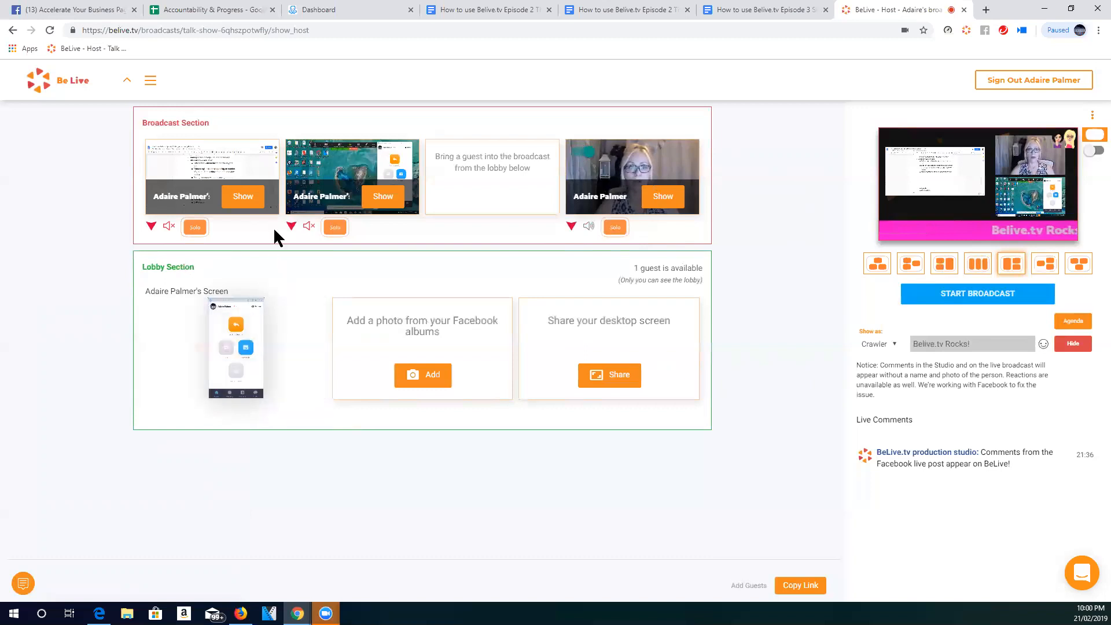
{"action": "left_click", "coordinate": [149, 226]}
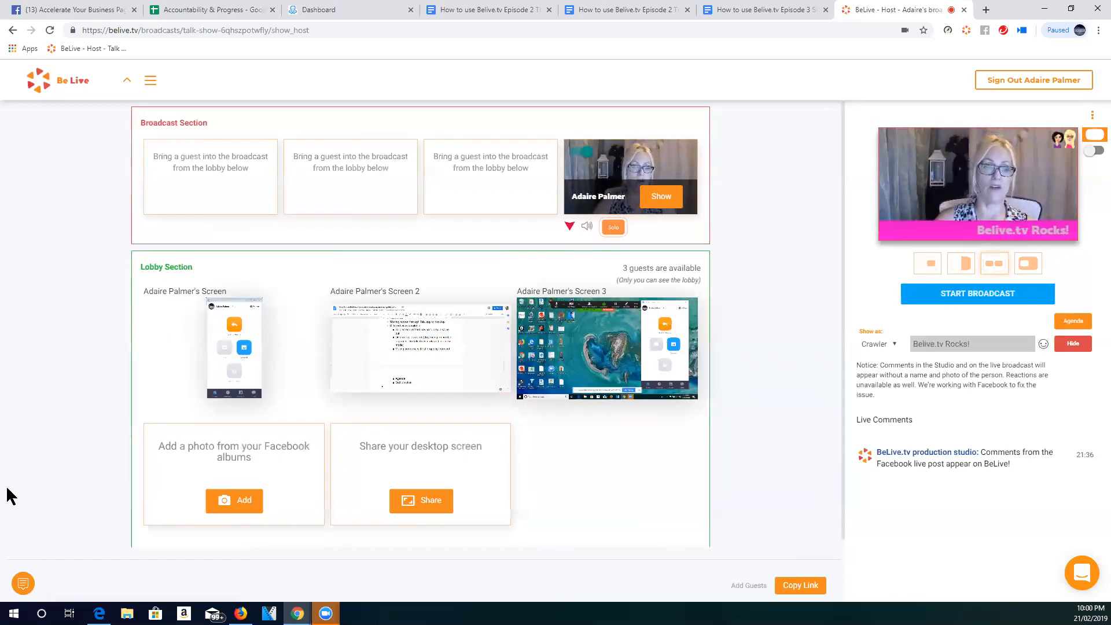
{"action": "left_click", "coordinate": [23, 583]}
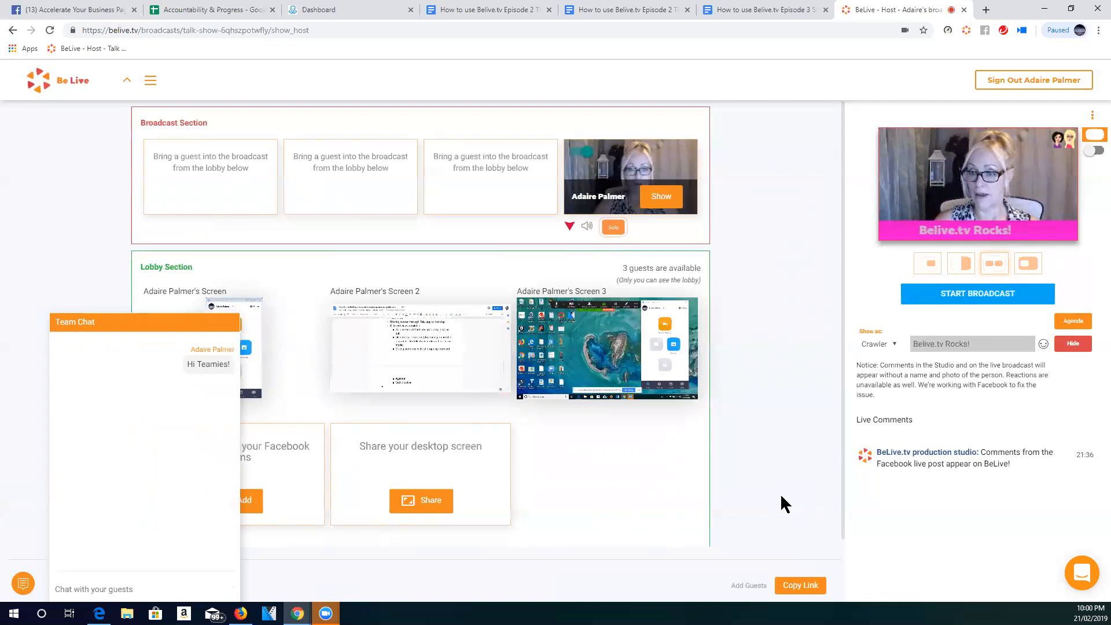
{"action": "left_click", "coordinate": [23, 583]}
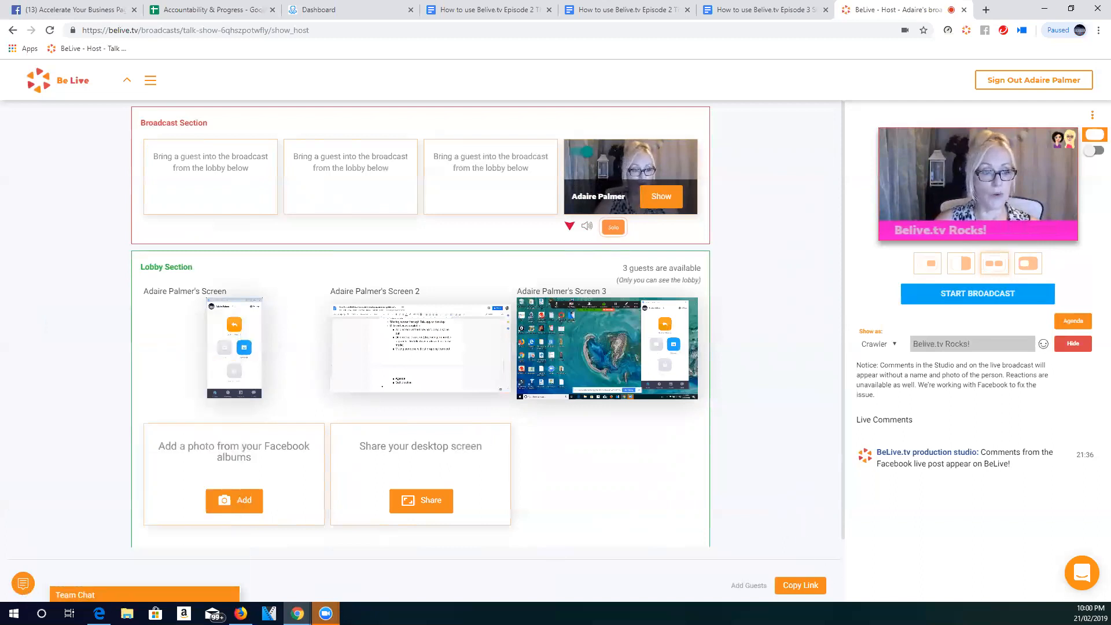
{"action": "left_click", "coordinate": [799, 590]}
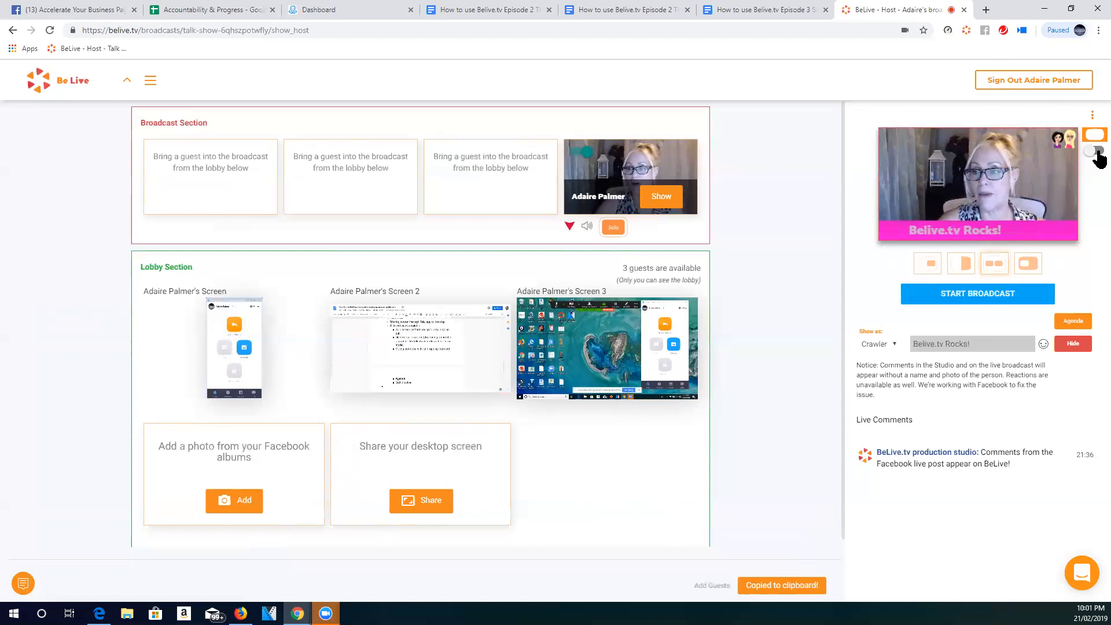
- Go to the list of own broadcasts and reopen the broadcast studio for "Test broadcast for tutorial"
{"action": "left_click", "coordinate": [149, 84]}
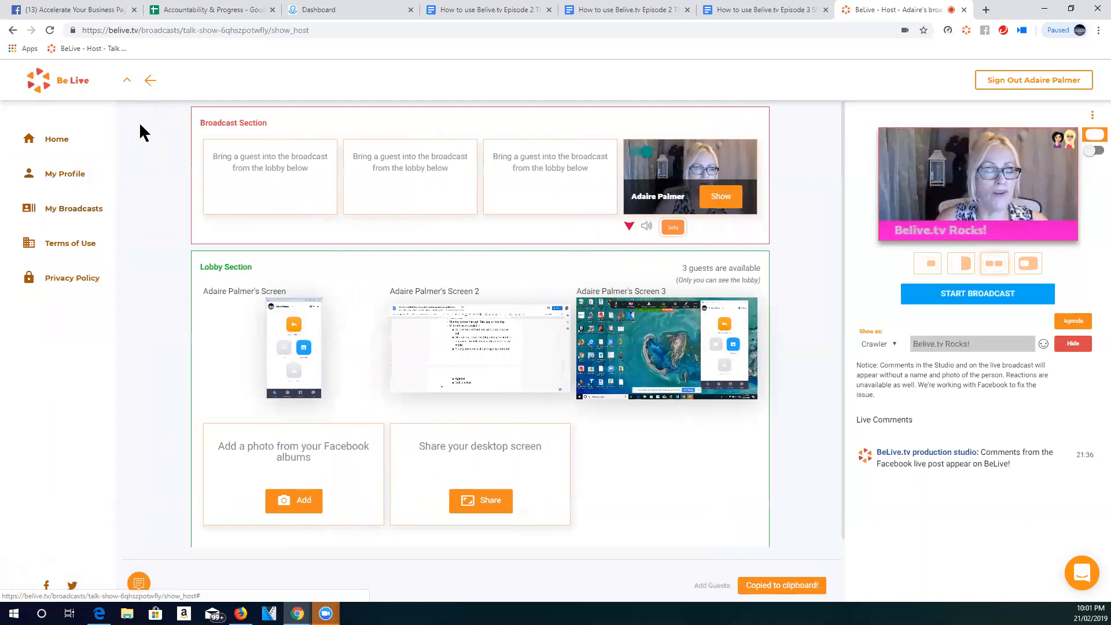
{"action": "left_click", "coordinate": [76, 213]}
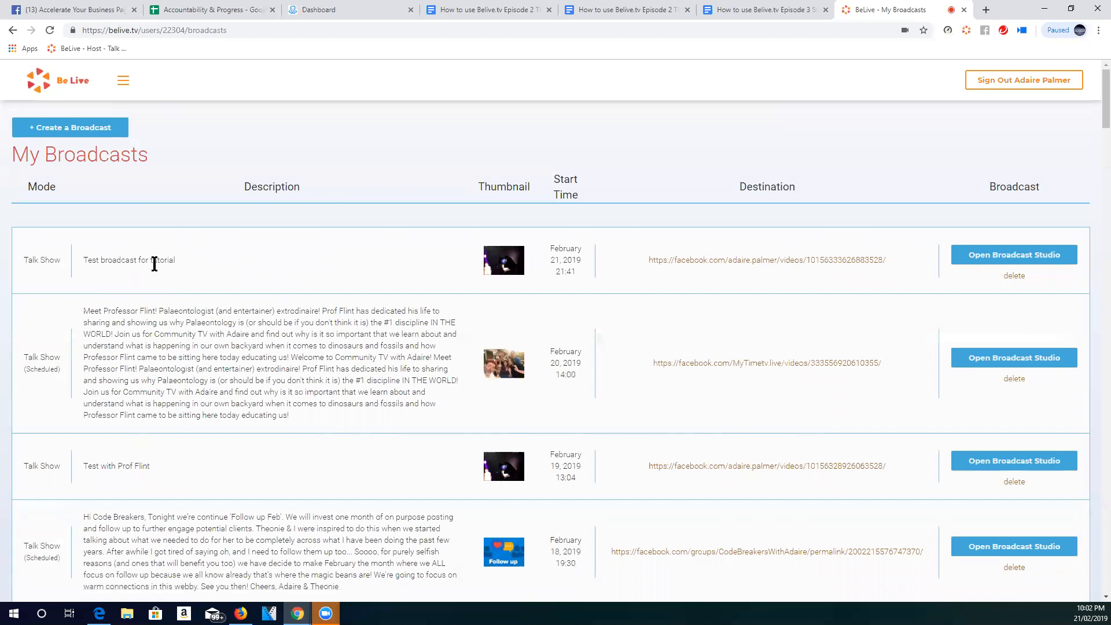
{"action": "left_click", "coordinate": [1017, 256]}
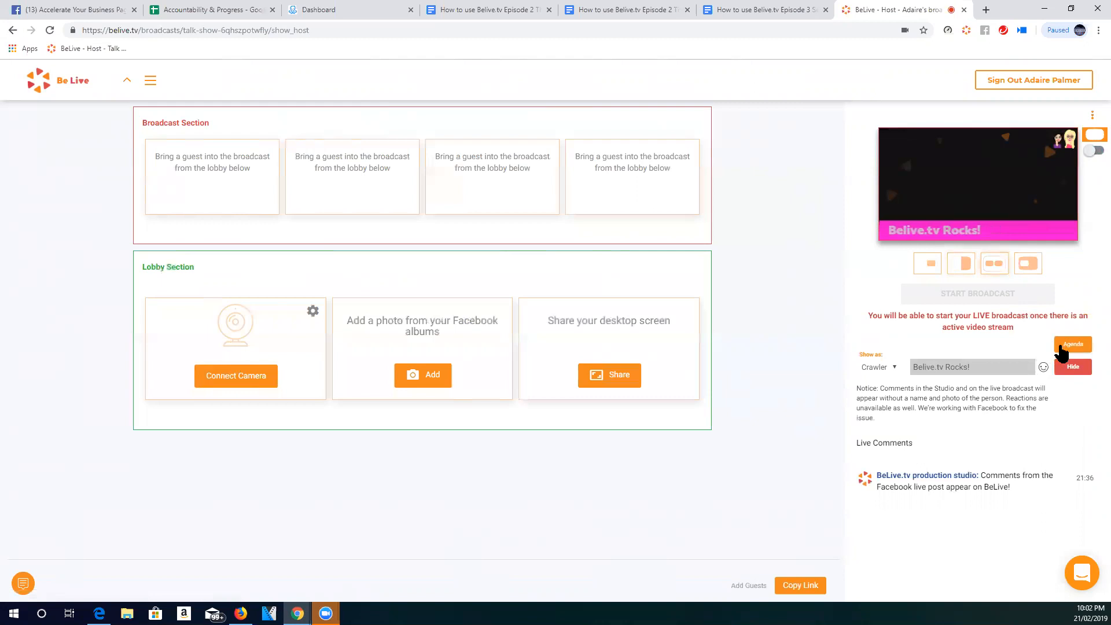
- Hide the "Belive.tv Rocks!" crawler through the agenda and close the agenda
{"action": "left_click", "coordinate": [1061, 345]}
{"action": "left_click", "coordinate": [796, 283]}
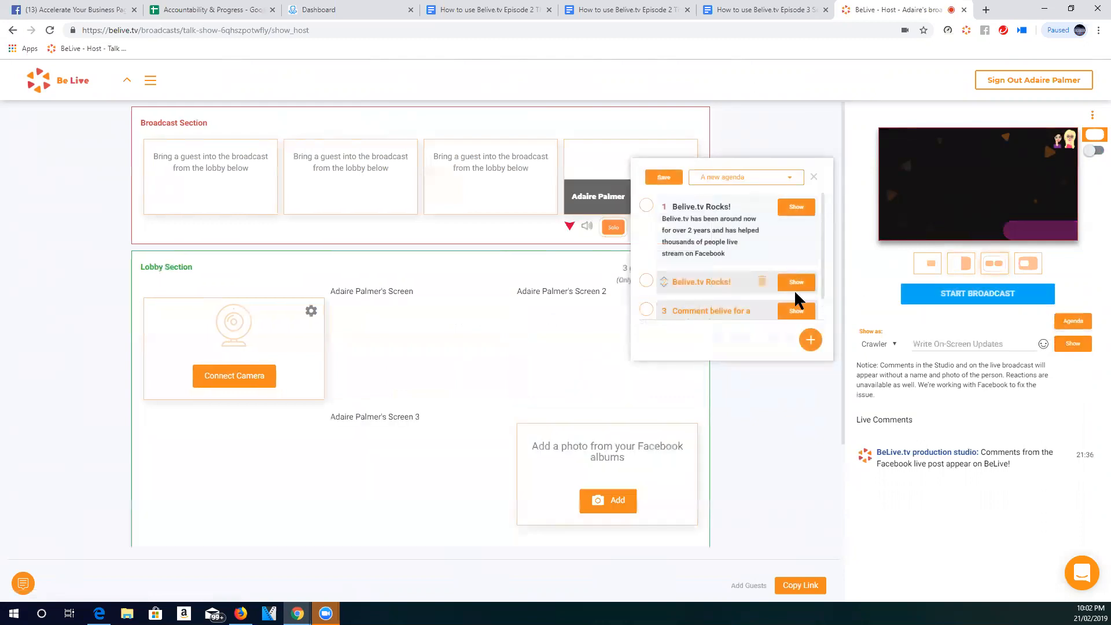
{"action": "left_click", "coordinate": [812, 178]}
- Move the host camera to the lobby, open its enlarged preview, and bring it back into the broadcast
{"action": "mouse_move", "coordinate": [453, 335]}
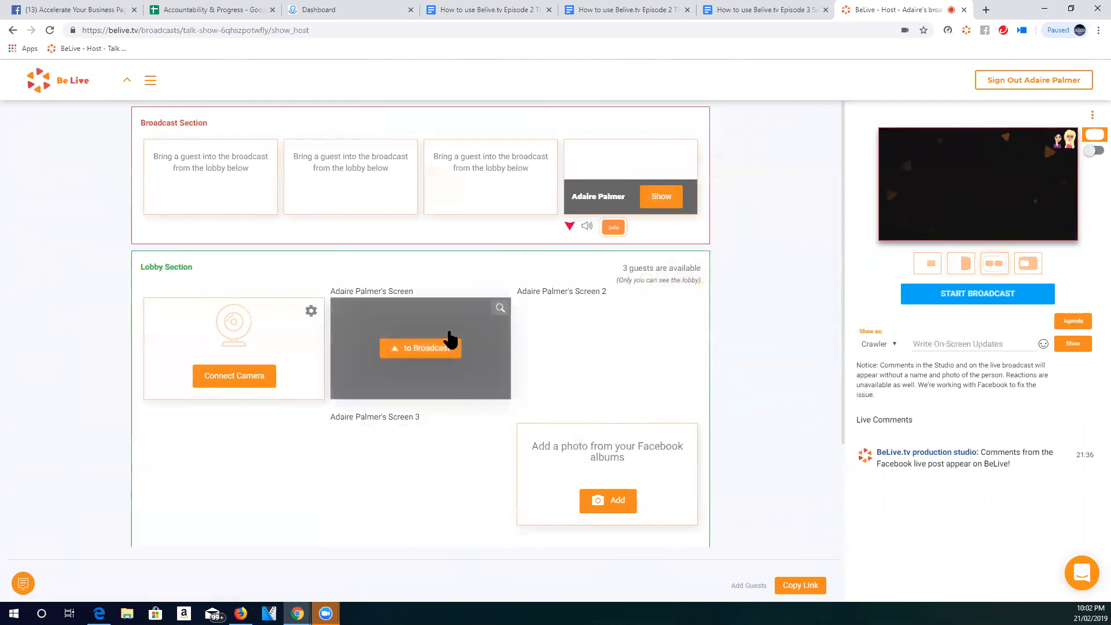
{"action": "left_click", "coordinate": [569, 225]}
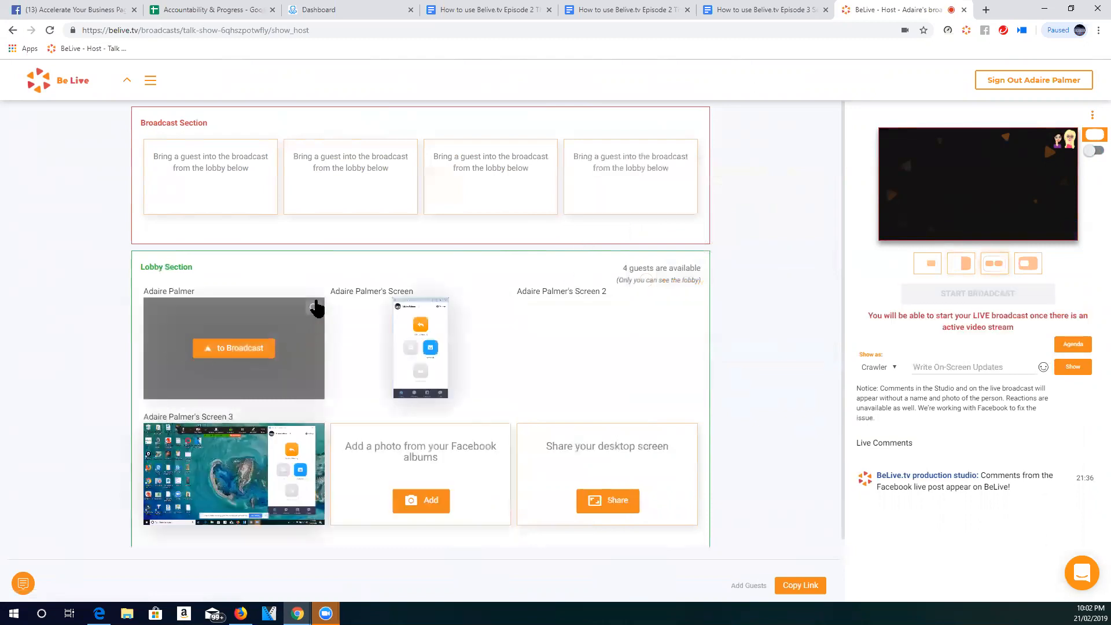
{"action": "left_click", "coordinate": [312, 311]}
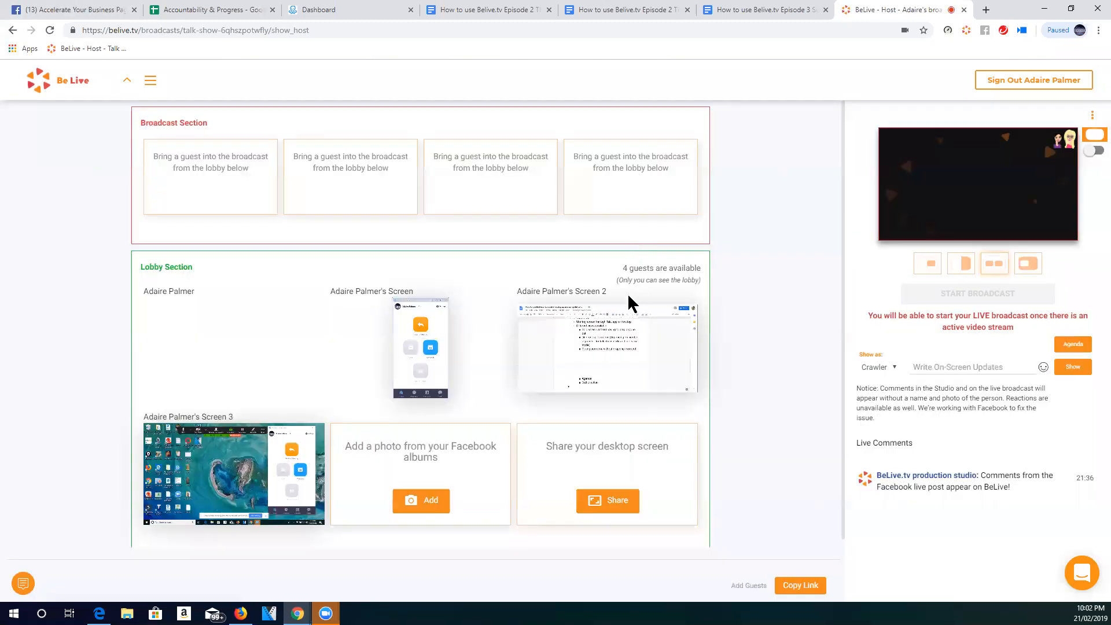
{"action": "mouse_move", "coordinate": [281, 319]}
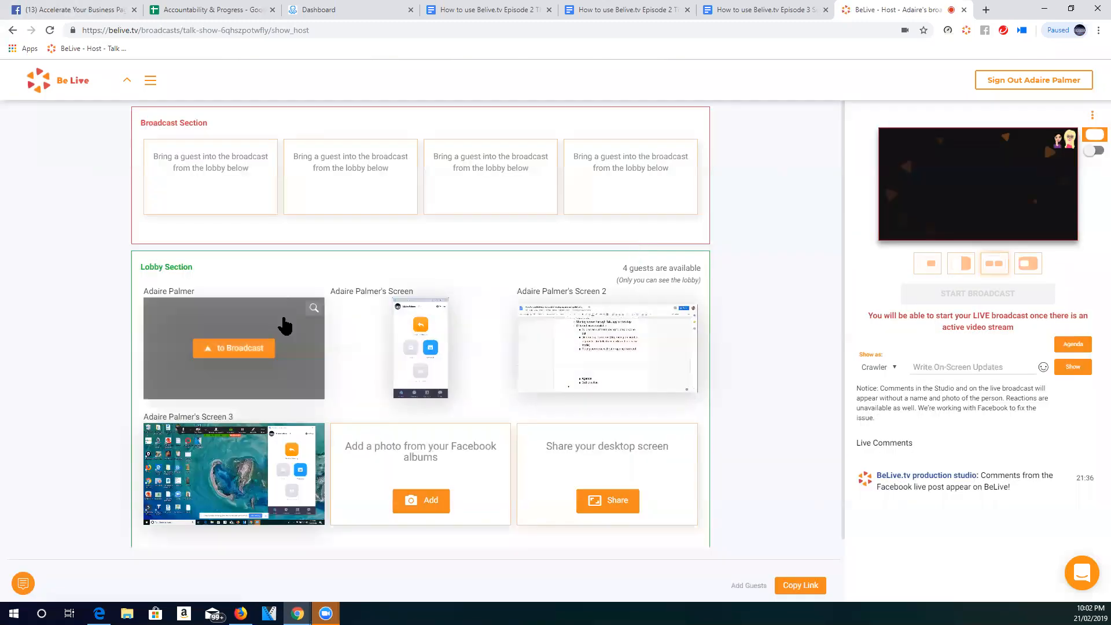
{"action": "left_click", "coordinate": [240, 347]}
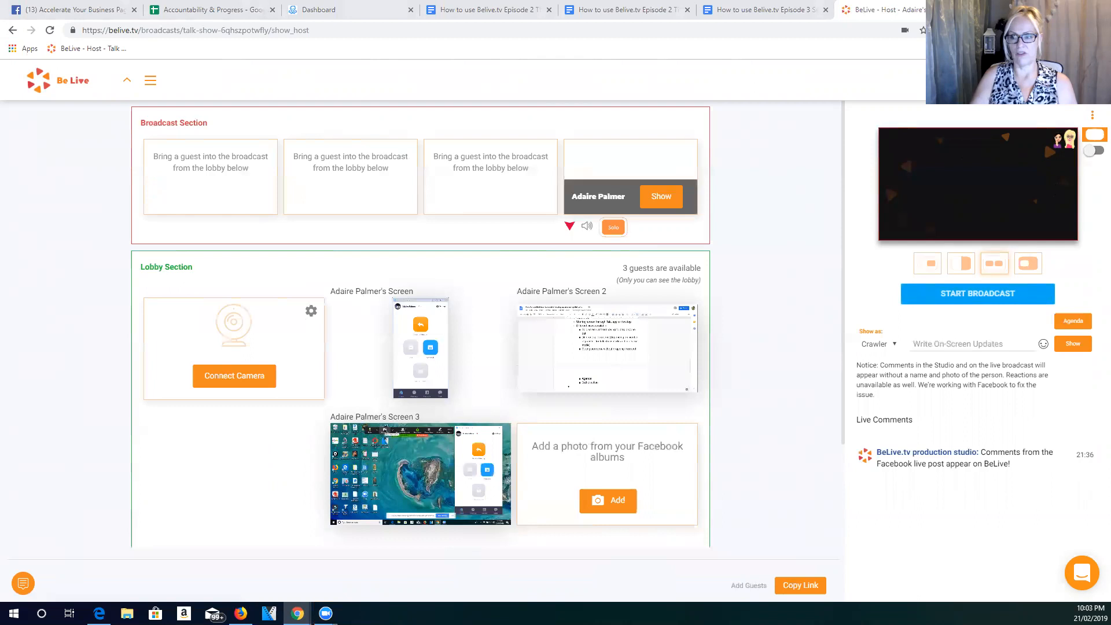
- Open the list of own broadcasts and review the past entries with their descriptions, start times, and destinations
{"action": "mouse_move", "coordinate": [386, 375]}
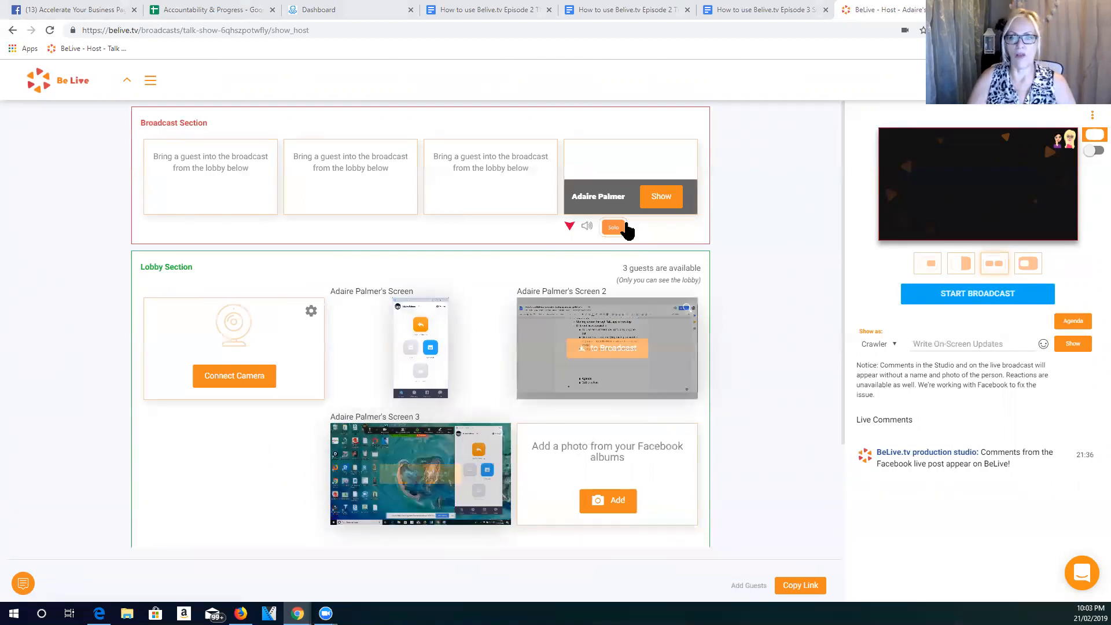
{"action": "left_click", "coordinate": [151, 84]}
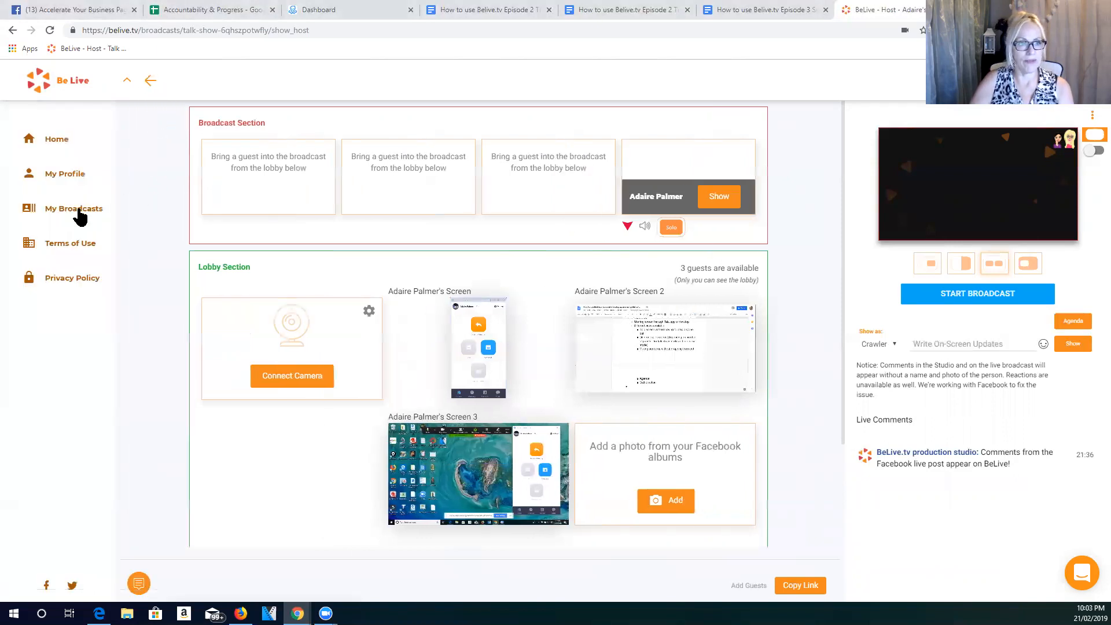
{"action": "left_click", "coordinate": [77, 211]}
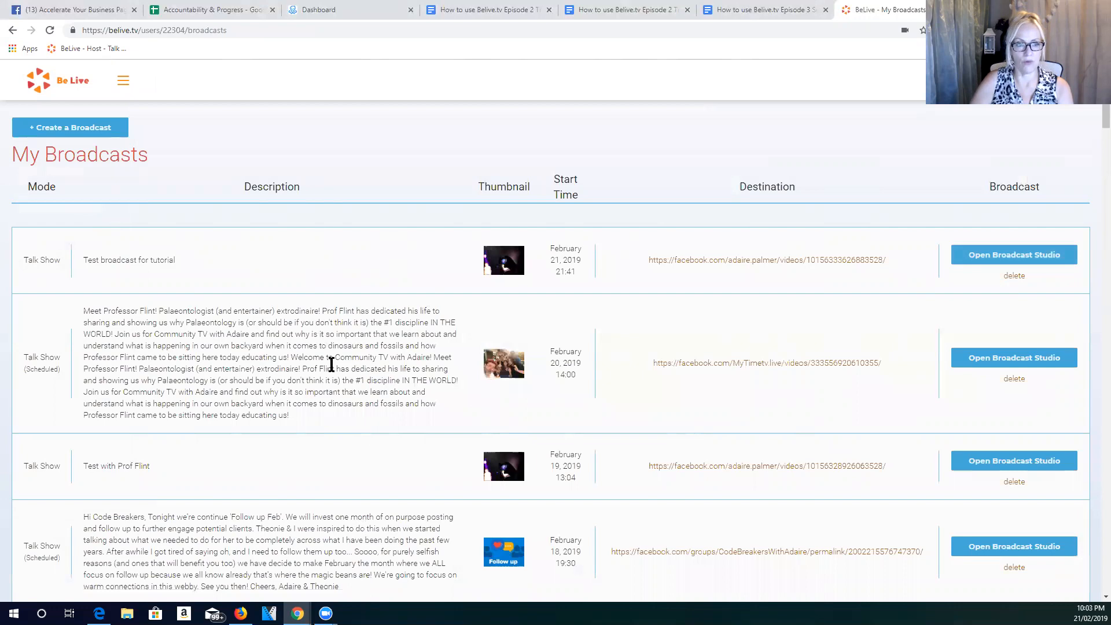
{"action": "scroll", "coordinate": [330, 363], "scroll_direction": "down", "scroll_amount": 20}
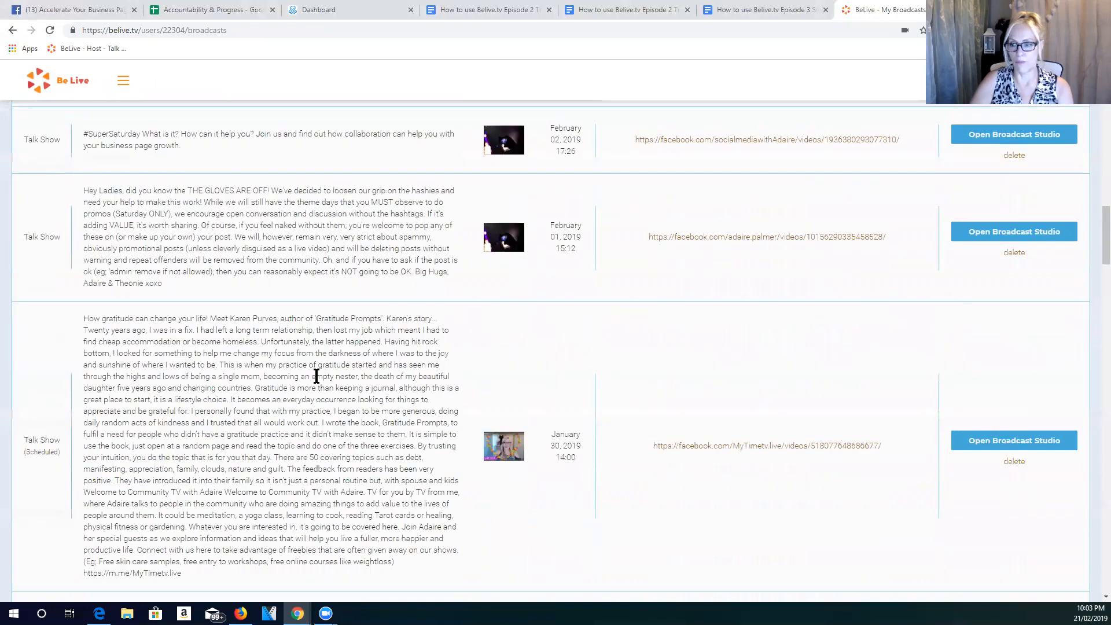
{"action": "scroll", "coordinate": [316, 375], "scroll_direction": "down", "scroll_amount": 10}
{"action": "scroll", "coordinate": [316, 376], "scroll_direction": "up", "scroll_amount": 8}
{"action": "scroll", "coordinate": [316, 376], "scroll_direction": "up", "scroll_amount": 20}
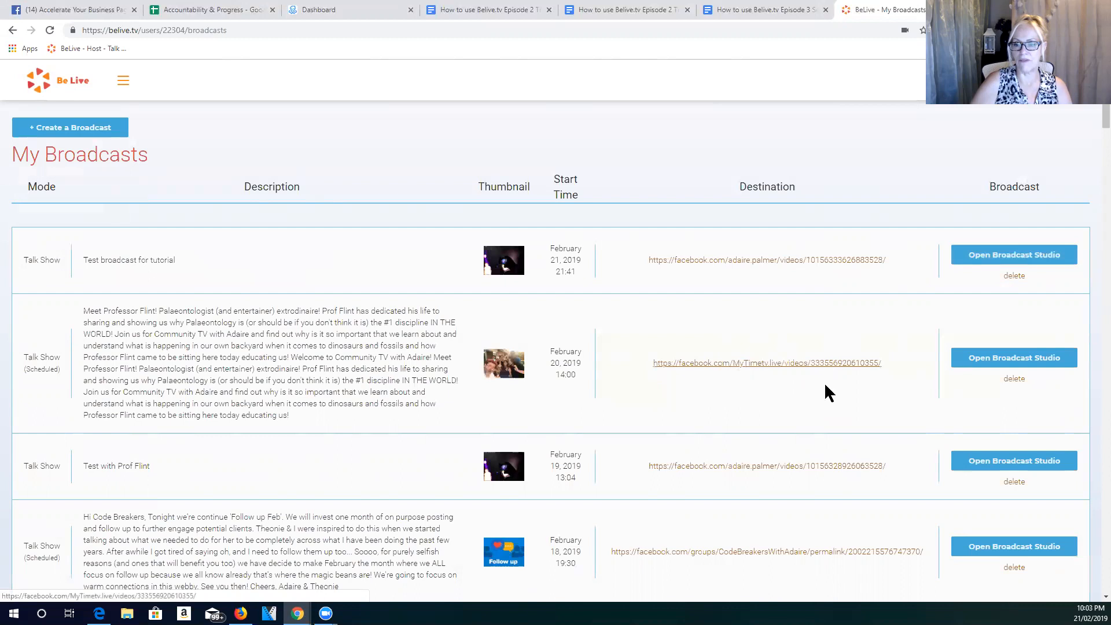
{"action": "scroll", "coordinate": [757, 451], "scroll_direction": "down", "scroll_amount": 3}
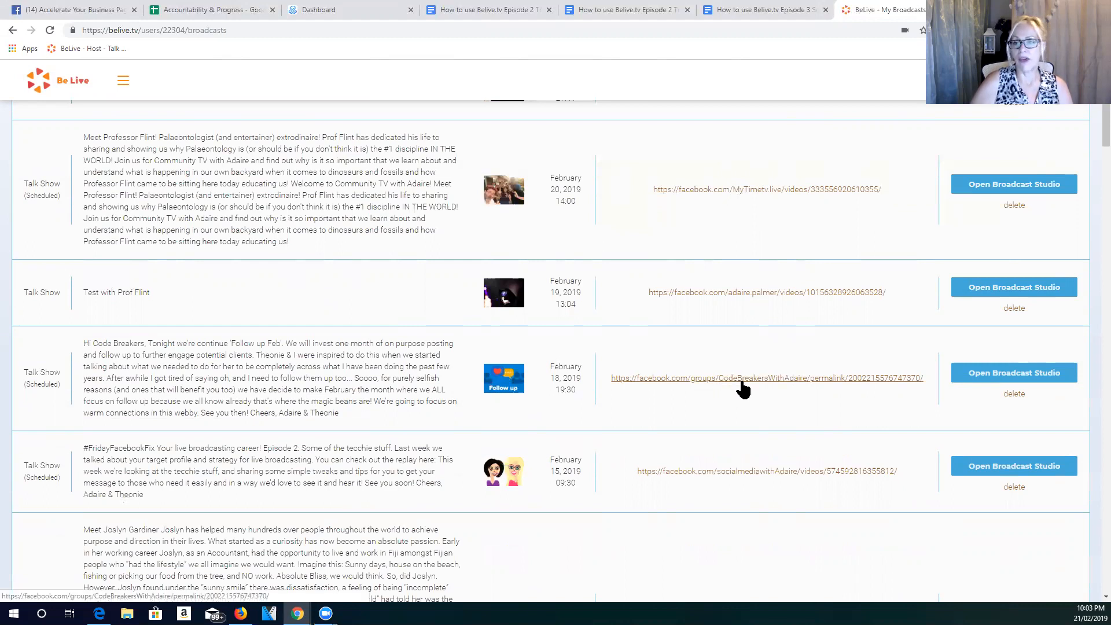
{"action": "scroll", "coordinate": [742, 388], "scroll_direction": "up", "scroll_amount": 3}
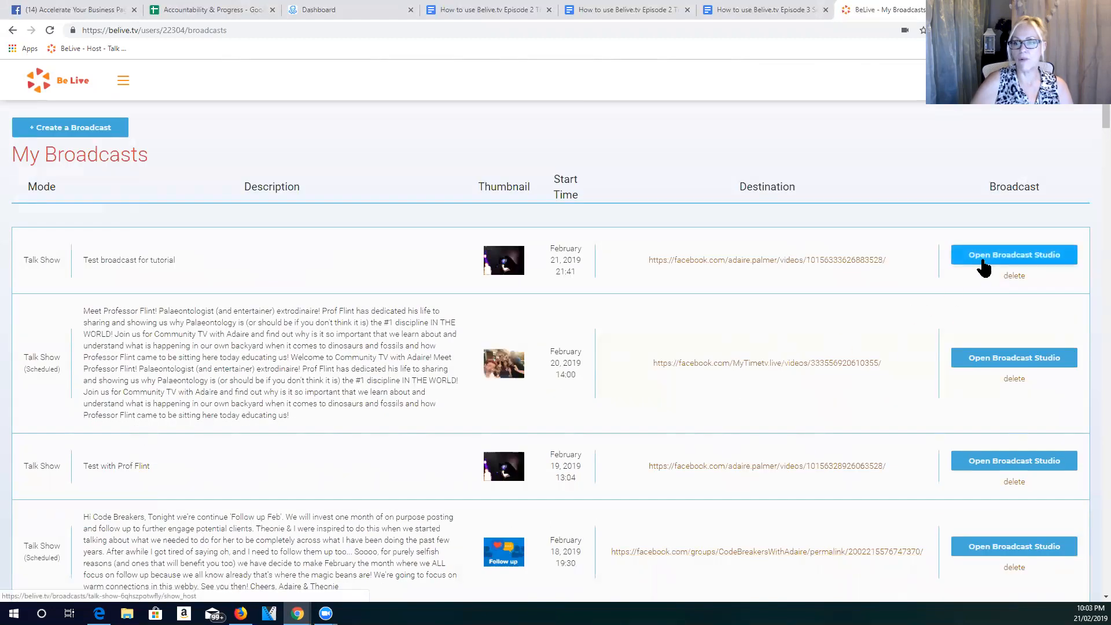